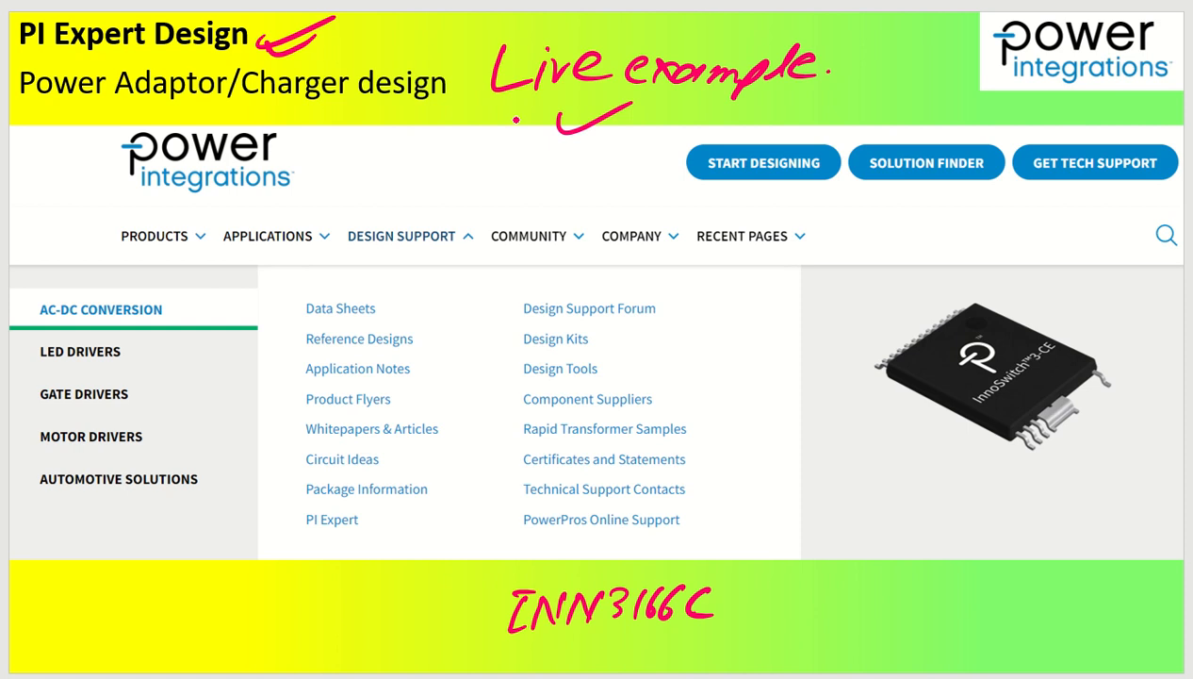
# - Draw a check mark beside the website screenshot's Power Integrations logo and underline the handwritten part number INN3166C
pyautogui.moveTo(321, 191); pyautogui.dragTo(372, 160)
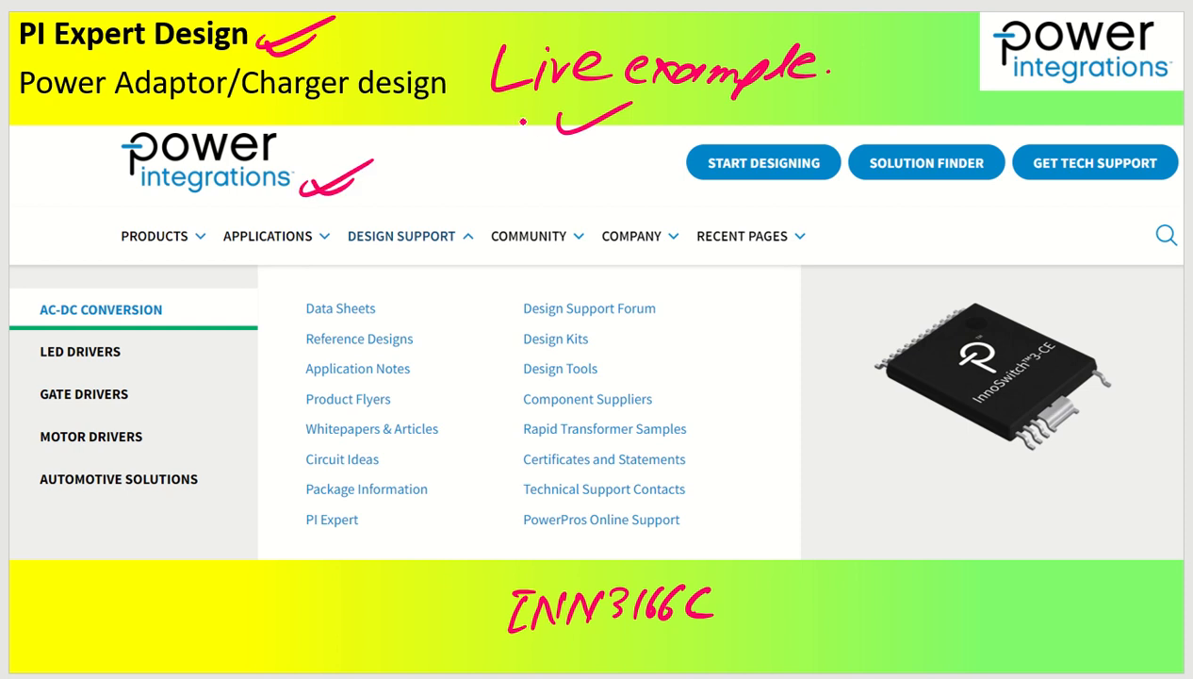
pyautogui.moveTo(696, 627)
pyautogui.mouseDown()
pyautogui.moveTo(658, 638)
pyautogui.moveTo(697, 645)
pyautogui.mouseUp()
# - Handwrite the power supply rating "20W 24V/0.833A" on the slide beside the INN3166C part number
pyautogui.moveTo(838, 572); pyautogui.dragTo(854, 592)
pyautogui.moveTo(881, 563)
pyautogui.mouseDown()
pyautogui.moveTo(865, 583)
pyautogui.moveTo(877, 576)
pyautogui.mouseUp()
pyautogui.moveTo(927, 563)
pyautogui.mouseDown()
pyautogui.moveTo(874, 566)
pyautogui.moveTo(931, 563)
pyautogui.mouseUp()
pyautogui.hotkey('ctrl', 'z')
pyautogui.hotkey('ctrl', 'z')
pyautogui.moveTo(880, 600)
pyautogui.mouseDown()
pyautogui.moveTo(907, 624)
pyautogui.moveTo(925, 611)
pyautogui.moveTo(924, 627)
pyautogui.mouseUp()
pyautogui.moveTo(933, 590)
pyautogui.mouseDown()
pyautogui.moveTo(959, 576)
pyautogui.moveTo(959, 627)
pyautogui.mouseUp()
pyautogui.moveTo(1004, 584)
pyautogui.mouseDown()
pyautogui.moveTo(1046, 585)
pyautogui.moveTo(1076, 612)
pyautogui.moveTo(1097, 611)
pyautogui.mouseUp()
pyautogui.click(988, 610)
pyautogui.moveTo(1125, 612)
pyautogui.mouseDown()
pyautogui.moveTo(1144, 573)
pyautogui.moveTo(1151, 609)
pyautogui.mouseUp()
pyautogui.moveTo(1127, 596); pyautogui.dragTo(1163, 586)
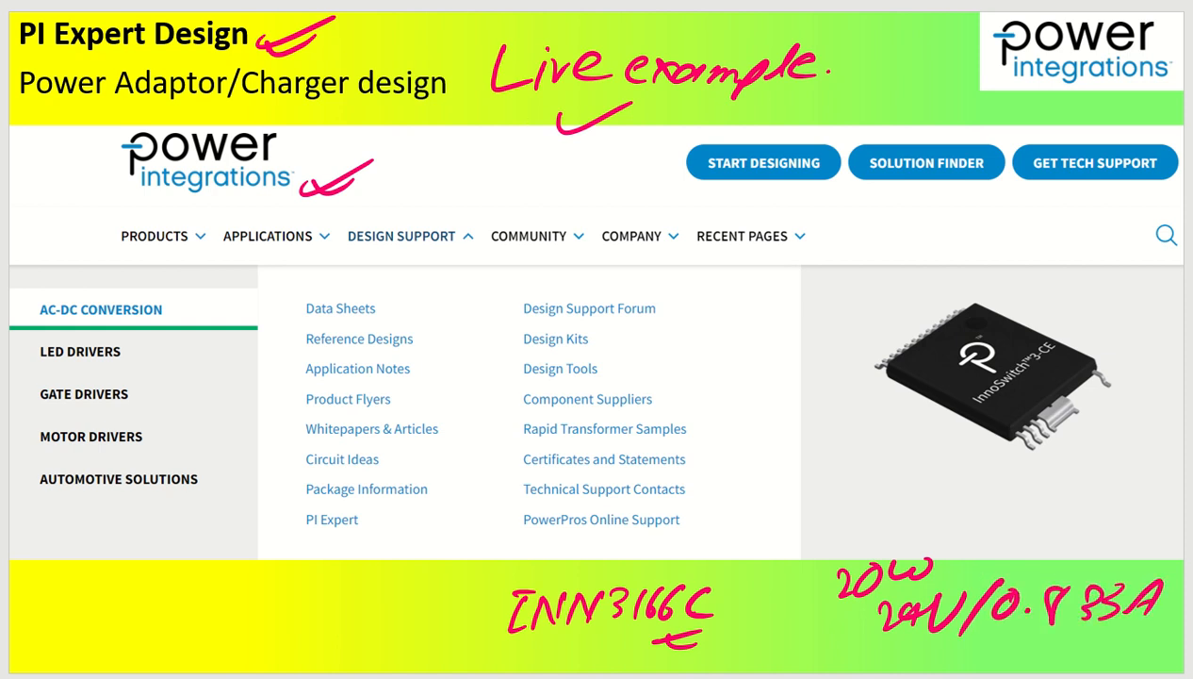
# - Switch to the PDF schematic and examine the AC-DC converter circuit from the mains input through the INN3166C to the DC output
pyautogui.hotkey('alt', 'Tab')
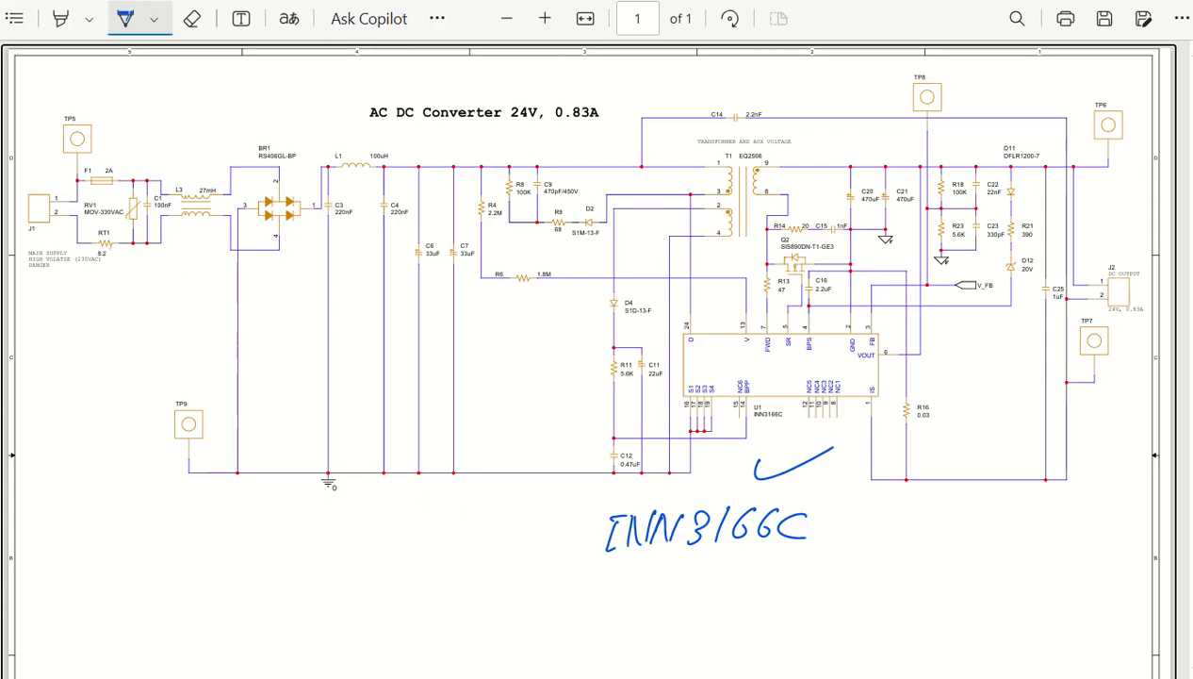
pyautogui.scroll(3, 68, 170)
pyautogui.hscroll(-1, 160, 239)
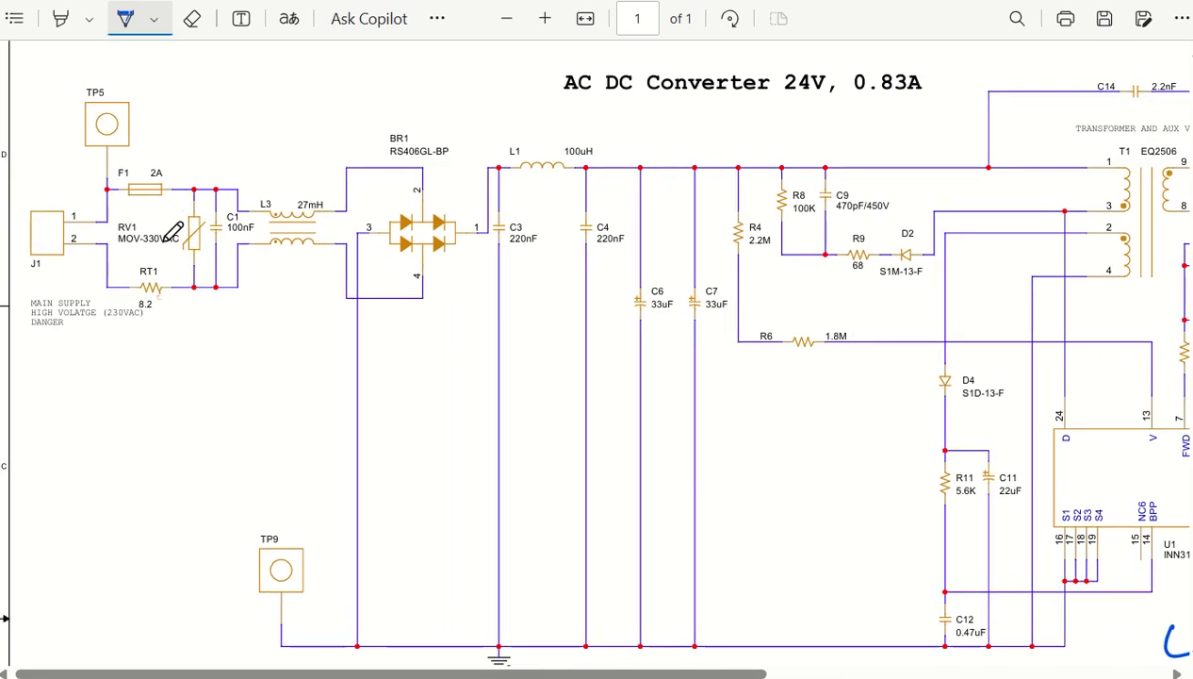
pyautogui.hscroll(4, 567, 271)
pyautogui.hscroll(3, 575, 263)
pyautogui.scroll(-3, 714, 317)
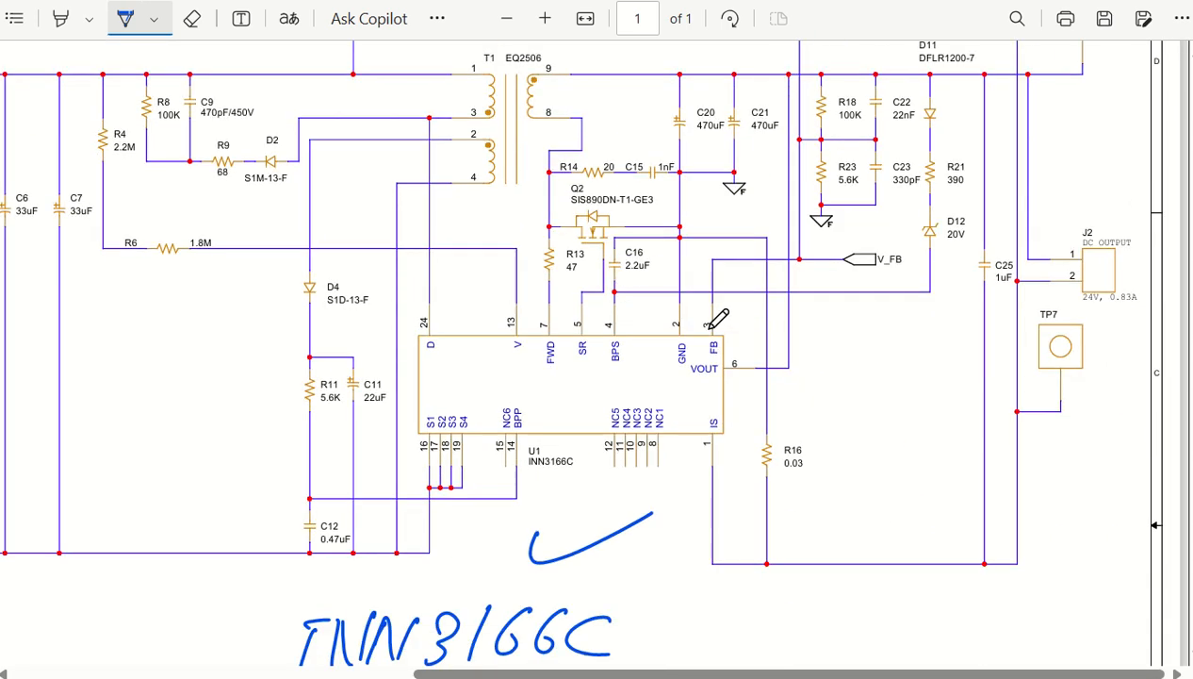
pyautogui.scroll(4, 718, 339)
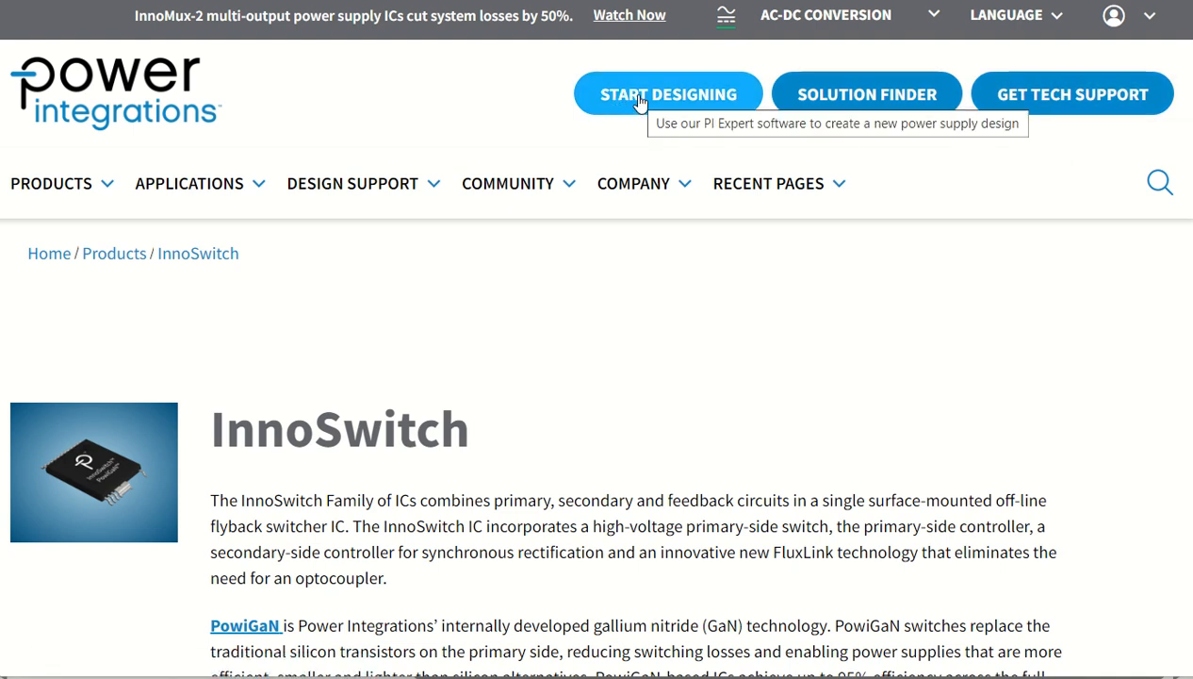
# - Start a new design on the Power Integrations website for Chargers & Adapters, with 20 - 40 W output power and Universal input
pyautogui.moveTo(633, 183)
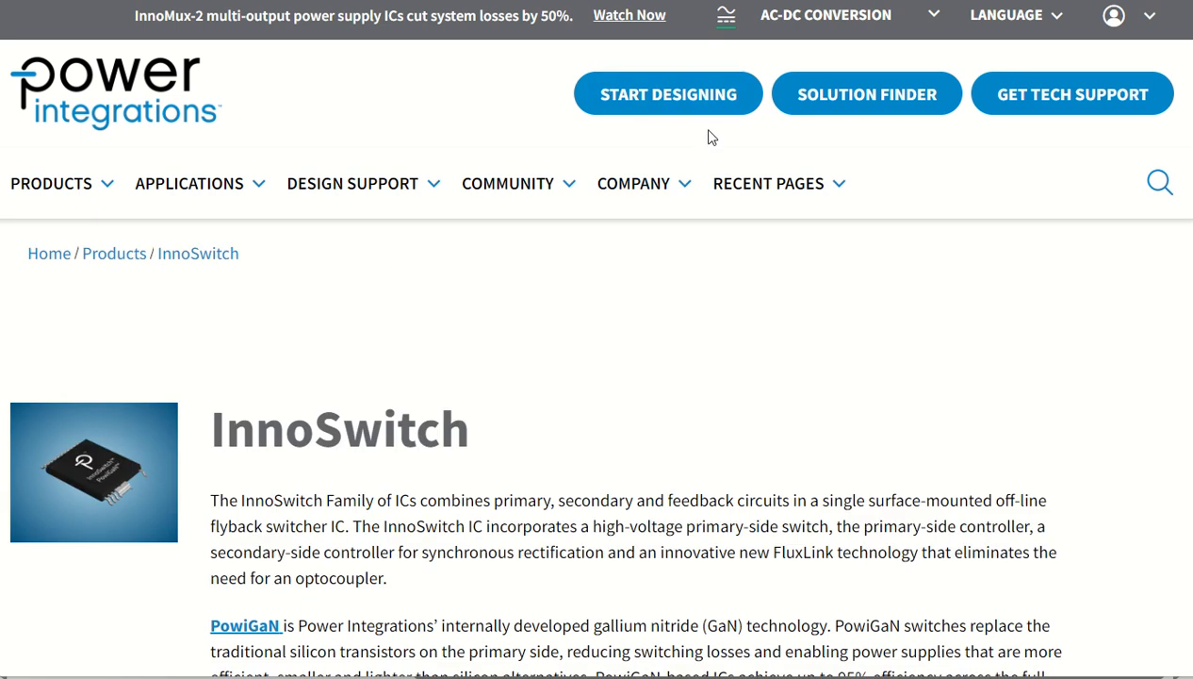
pyautogui.click(650, 110)
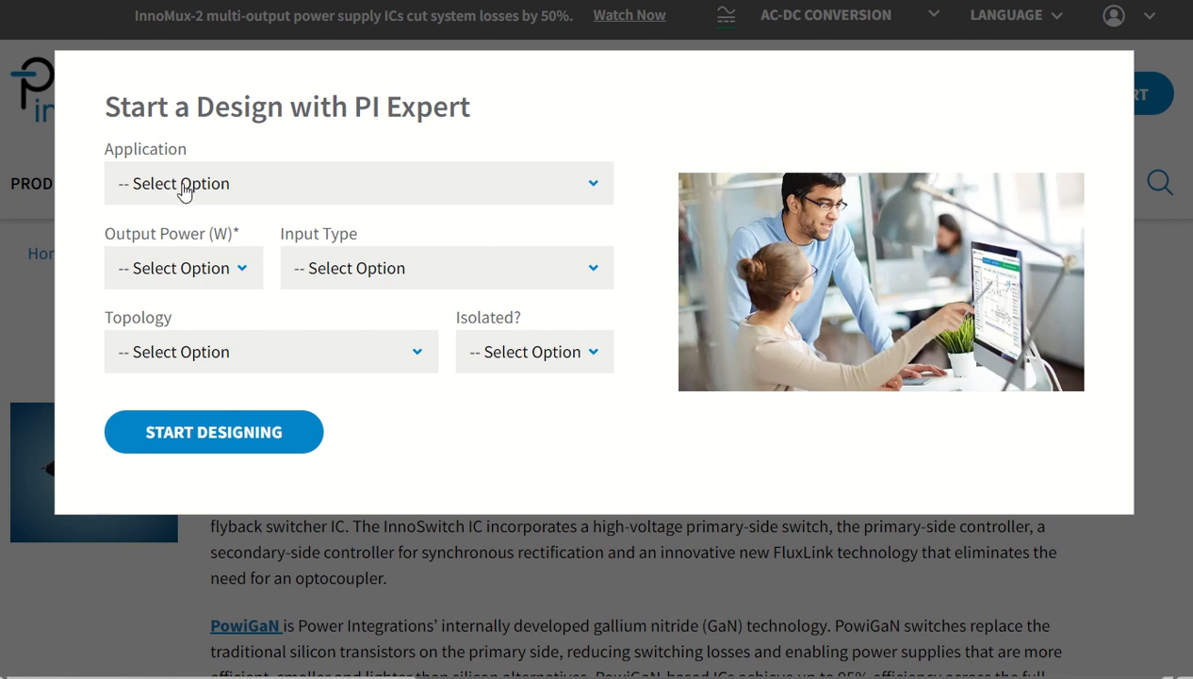
pyautogui.click(321, 194)
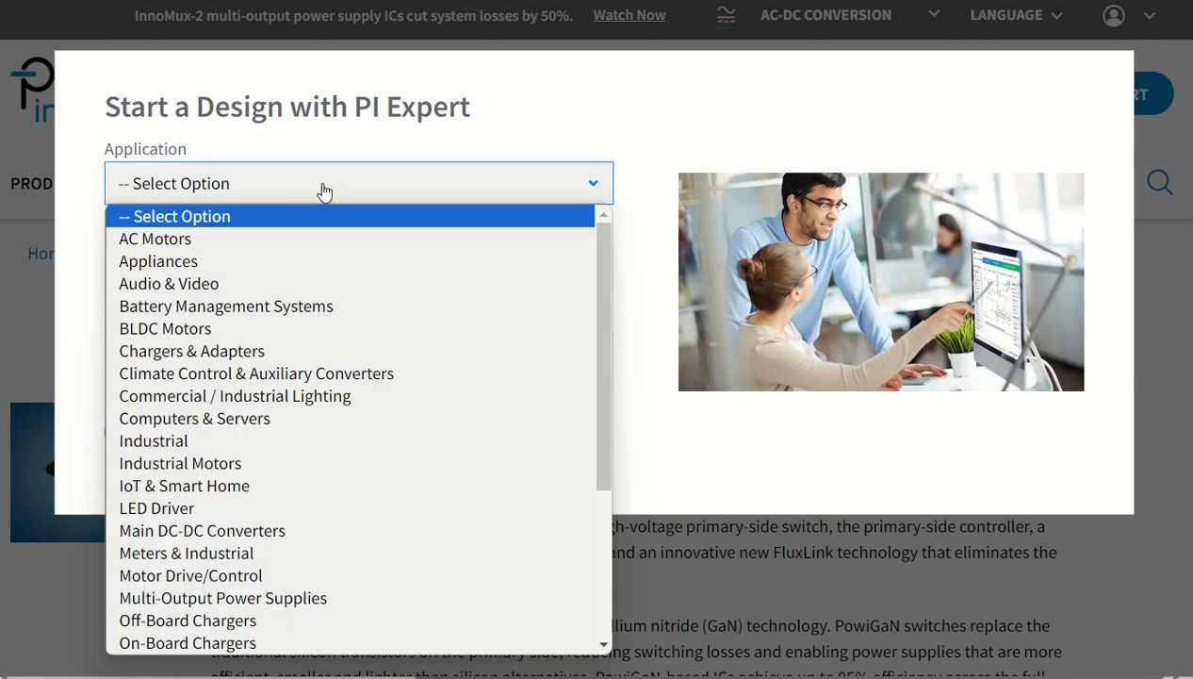
pyautogui.click(238, 351)
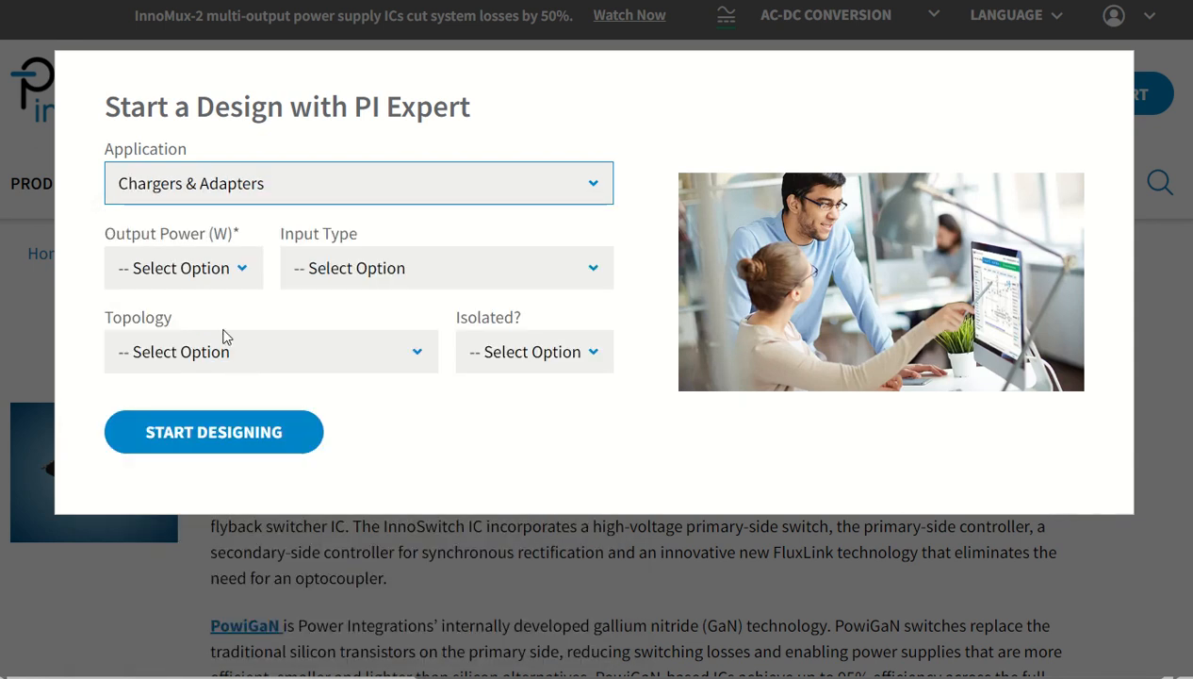
pyautogui.click(222, 272)
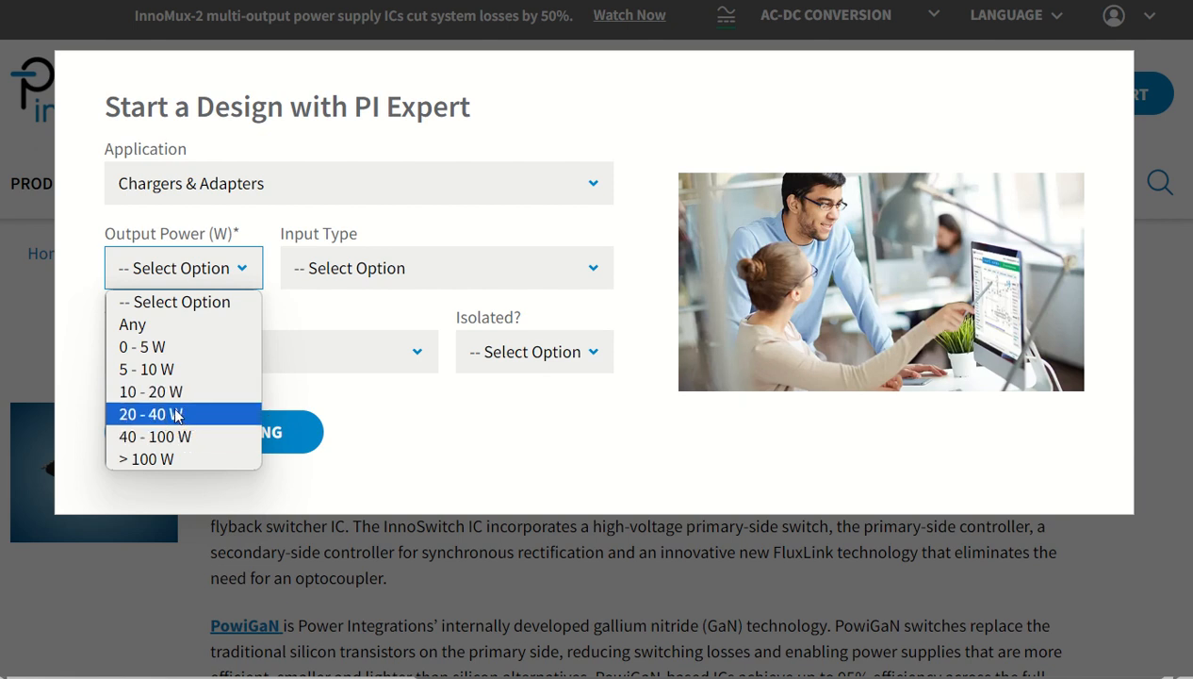
pyautogui.click(176, 414)
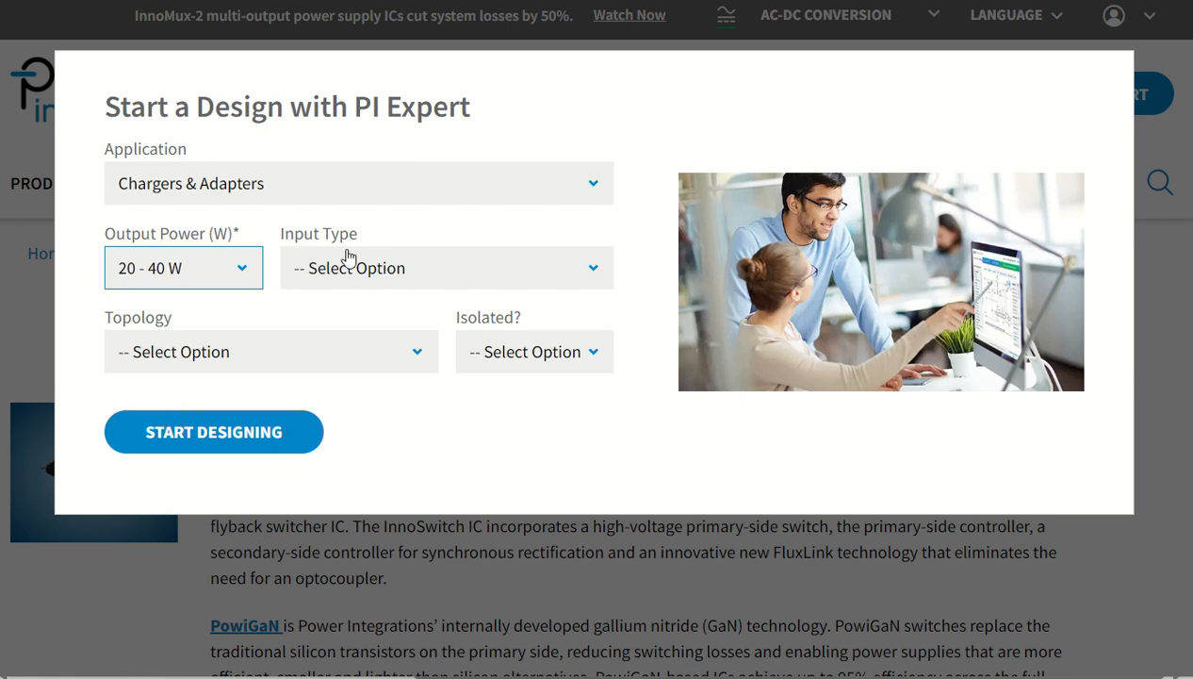
pyautogui.click(418, 273)
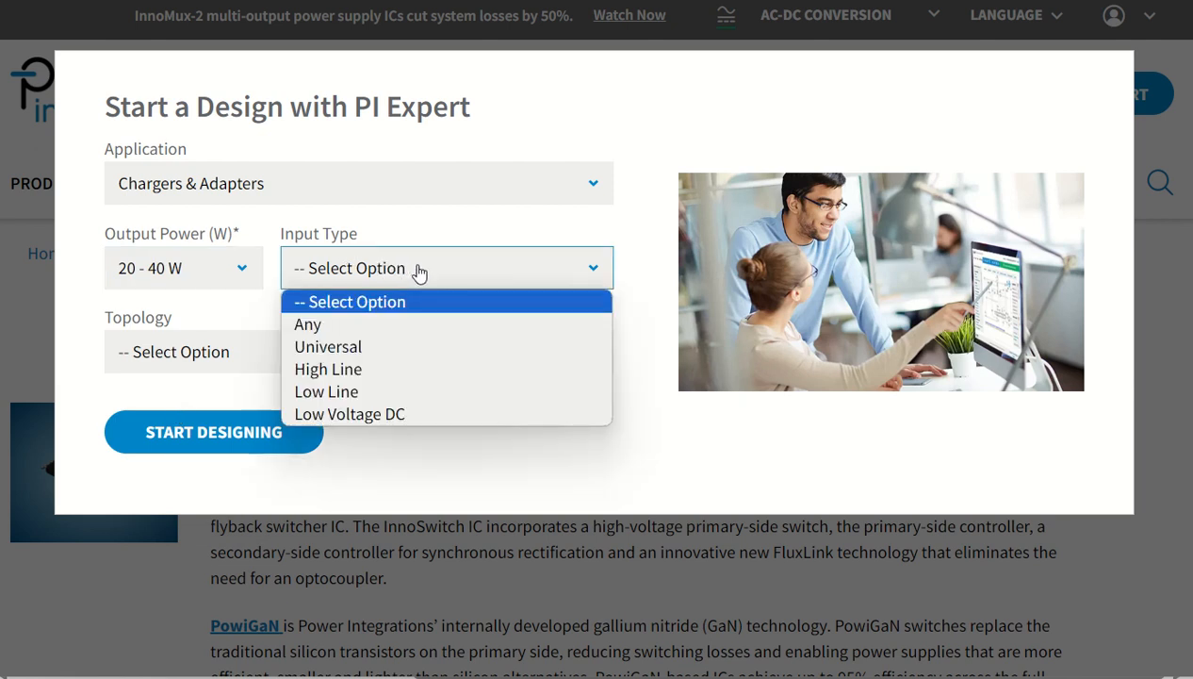
pyautogui.click(371, 349)
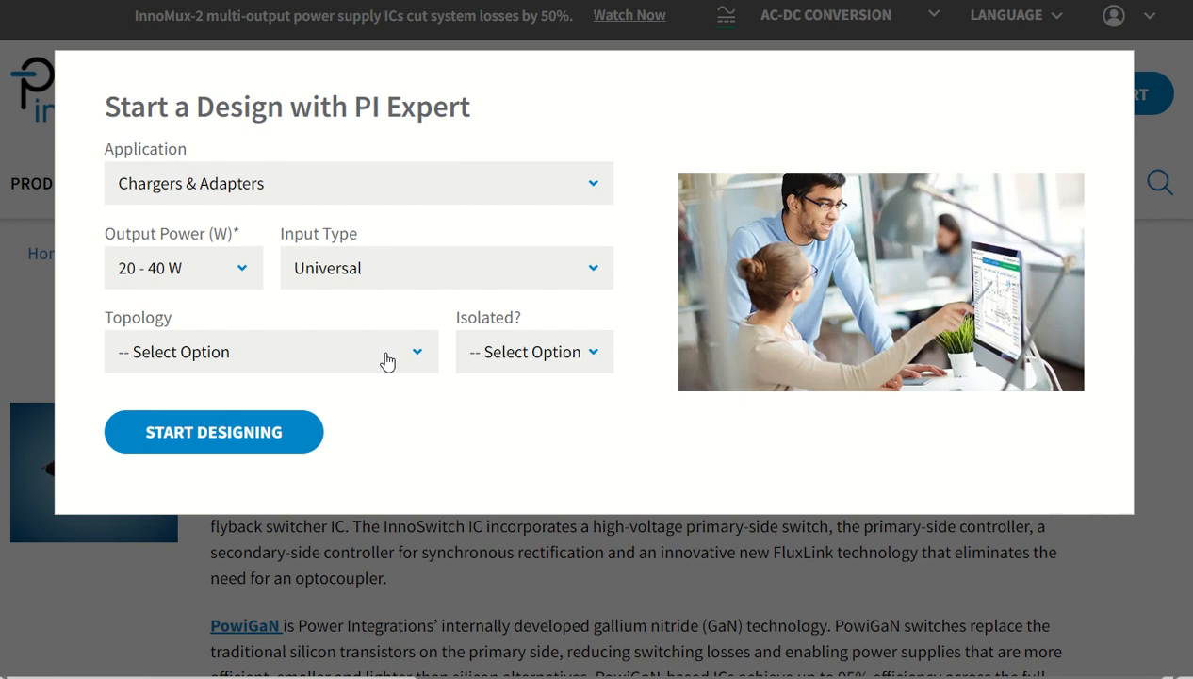
# - Choose the Flyback topology with isolation set to Yes, and launch the design in PI Expert
pyautogui.click(387, 361)
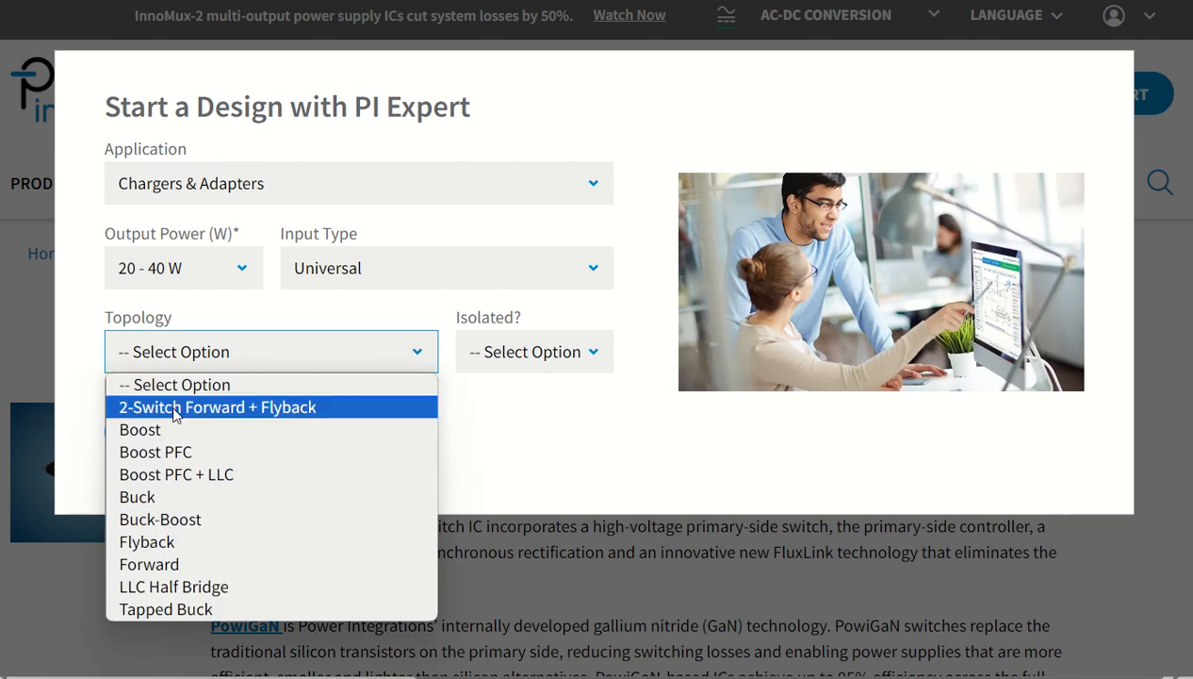
pyautogui.click(179, 542)
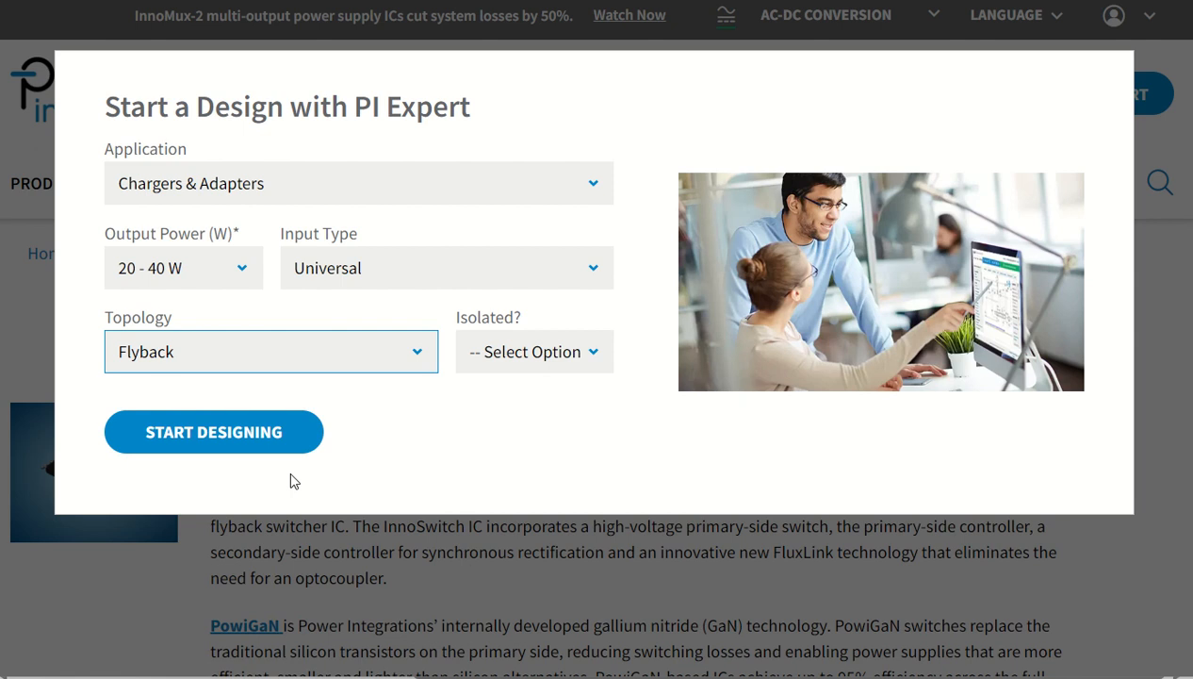
pyautogui.click(571, 354)
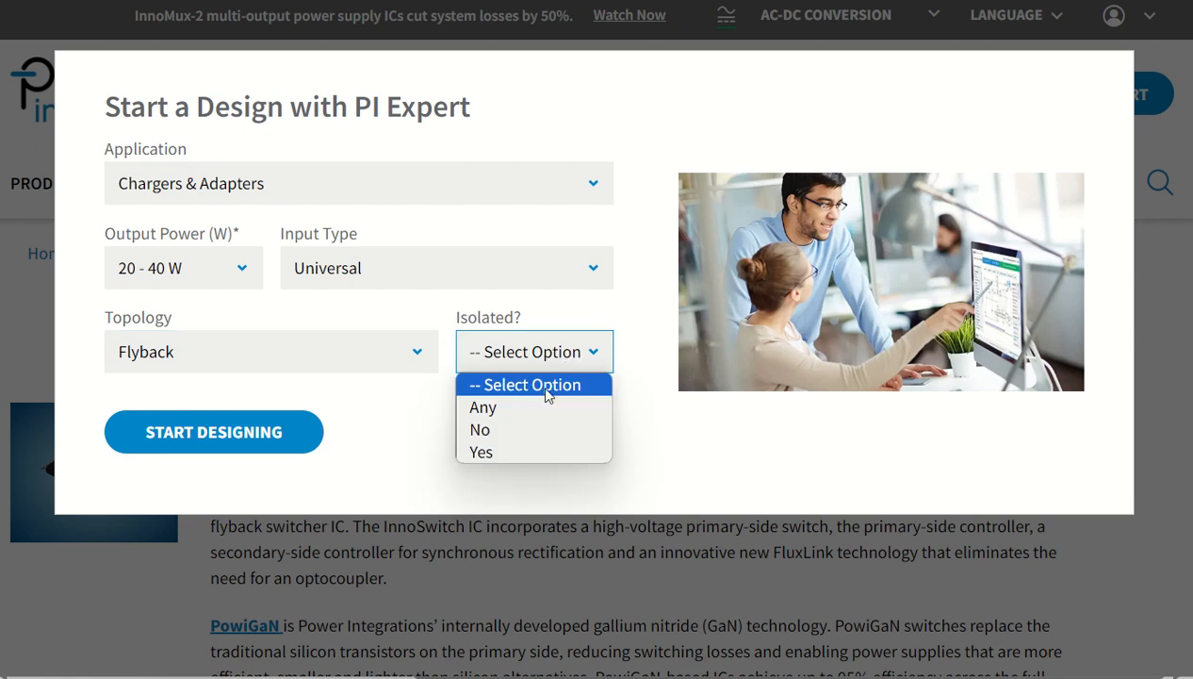
pyautogui.click(504, 454)
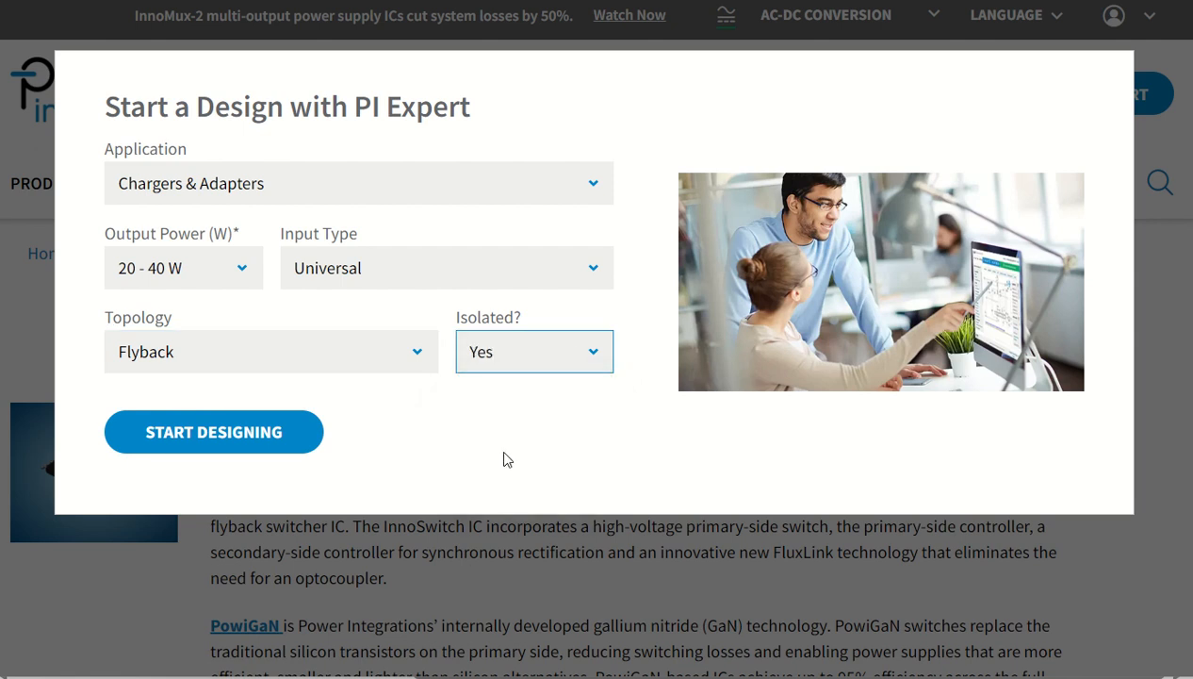
pyautogui.click(216, 435)
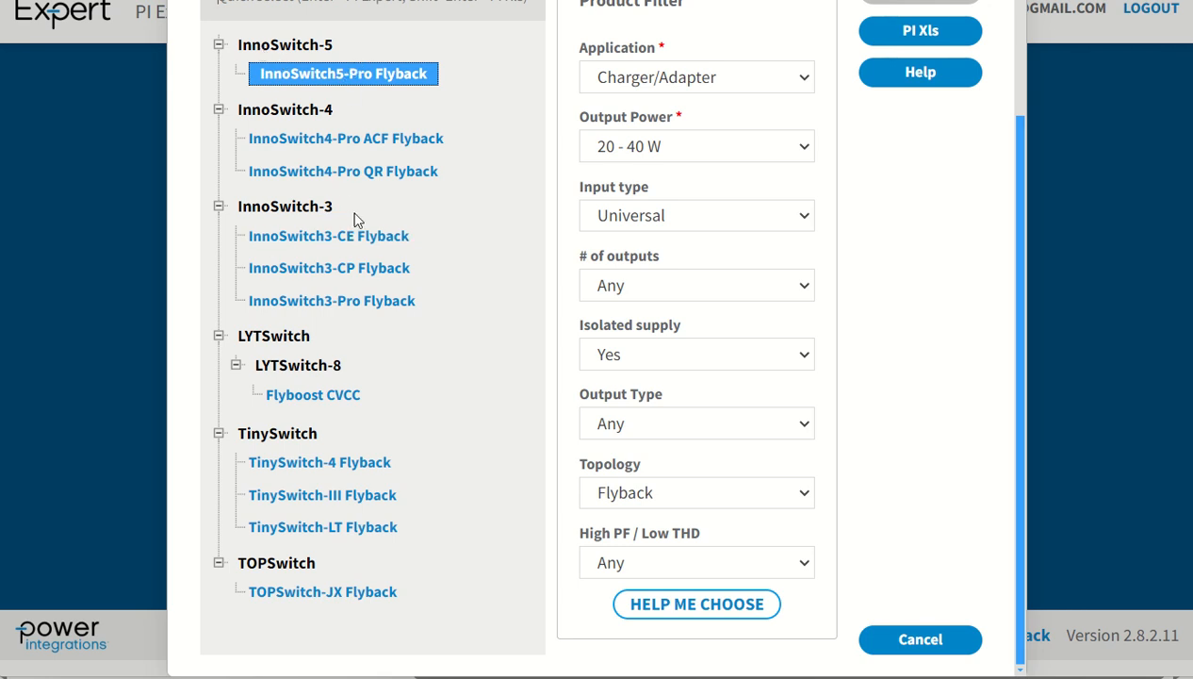
# - Select InnoSwitch3-CE Flyback in the product portfolio and check the output power filter
pyautogui.click(289, 245)
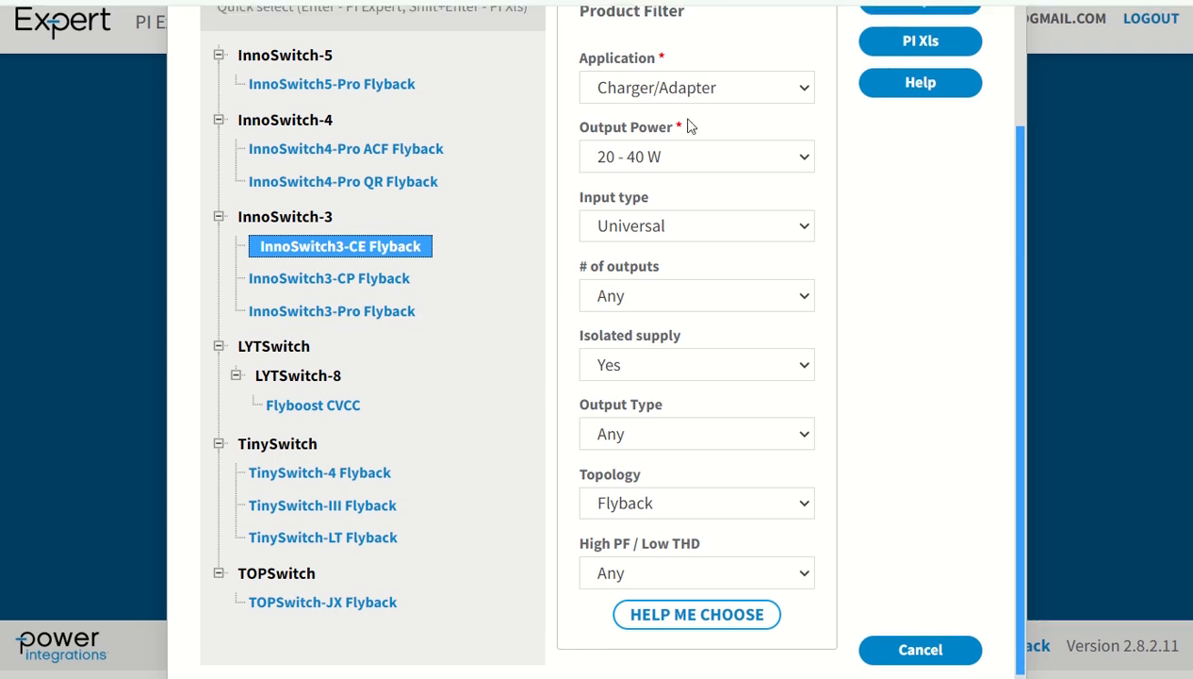
pyautogui.scroll(2, 687, 125)
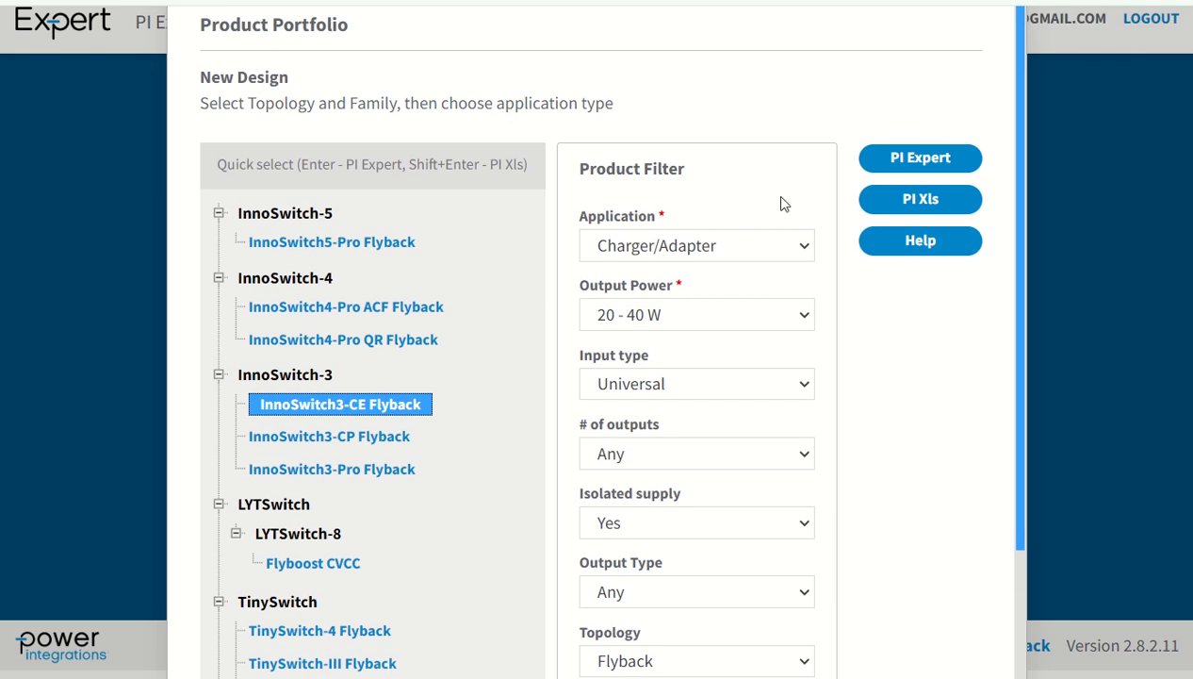
pyautogui.click(743, 318)
pyautogui.click(745, 318)
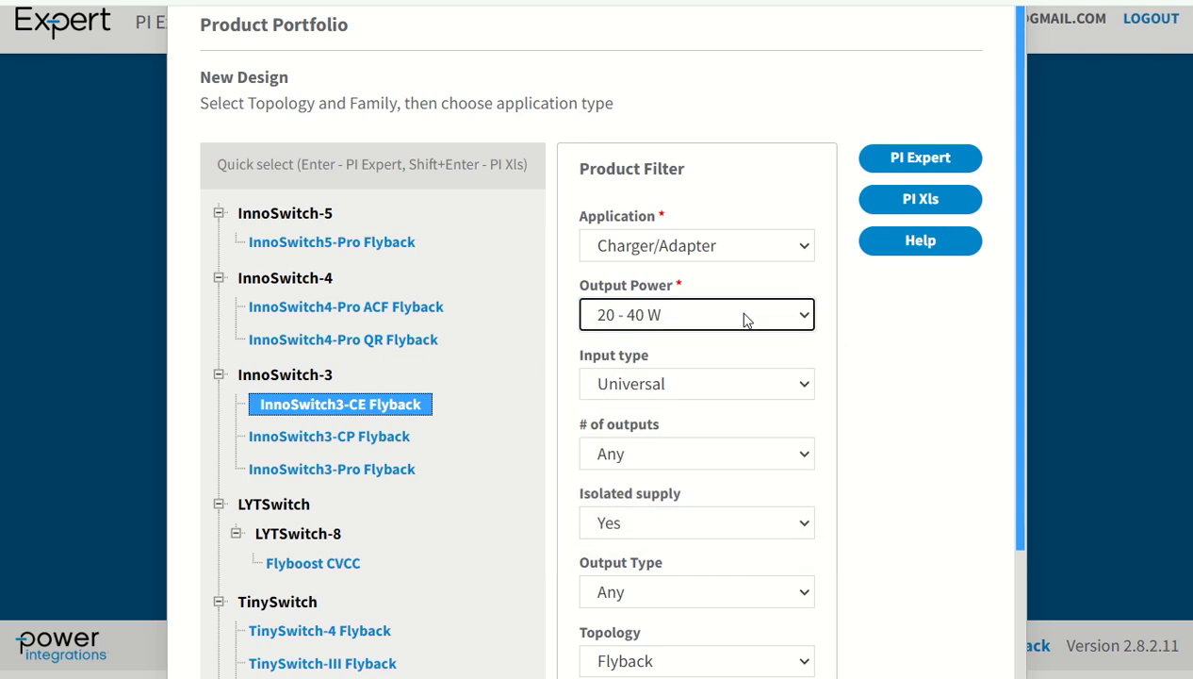
# - Set the product filter to 1 output, isolated supply Yes, output type CV/CC and High PF / Low THD No
pyautogui.scroll(-2, 754, 396)
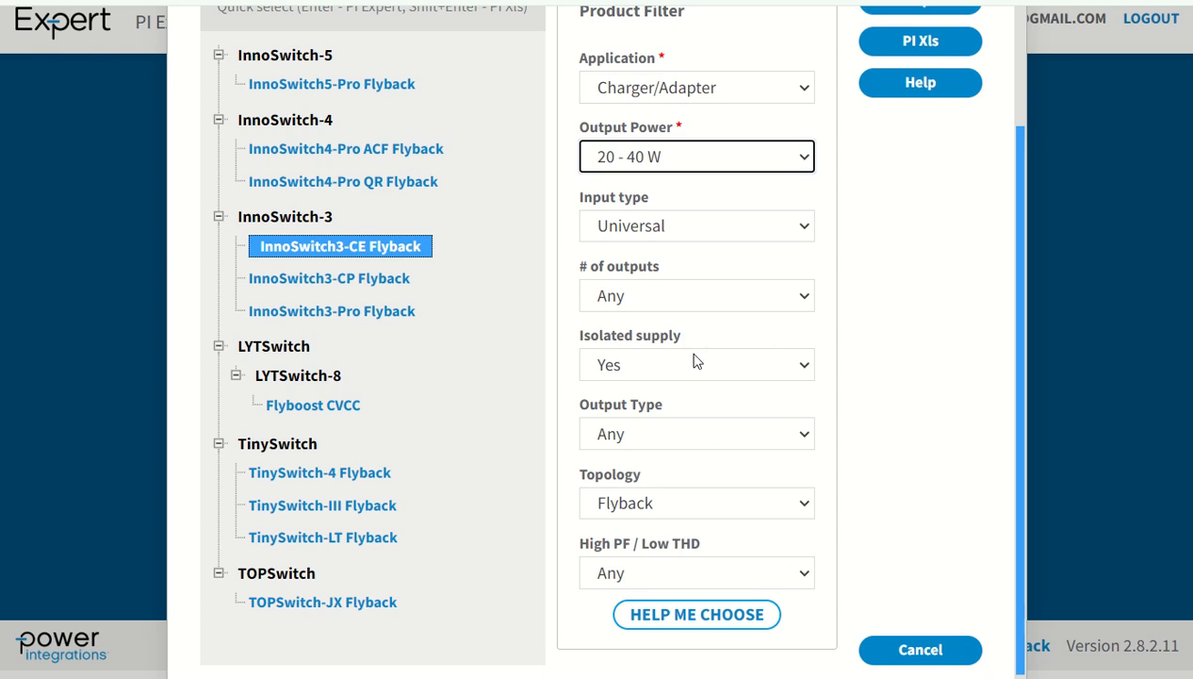
pyautogui.click(710, 299)
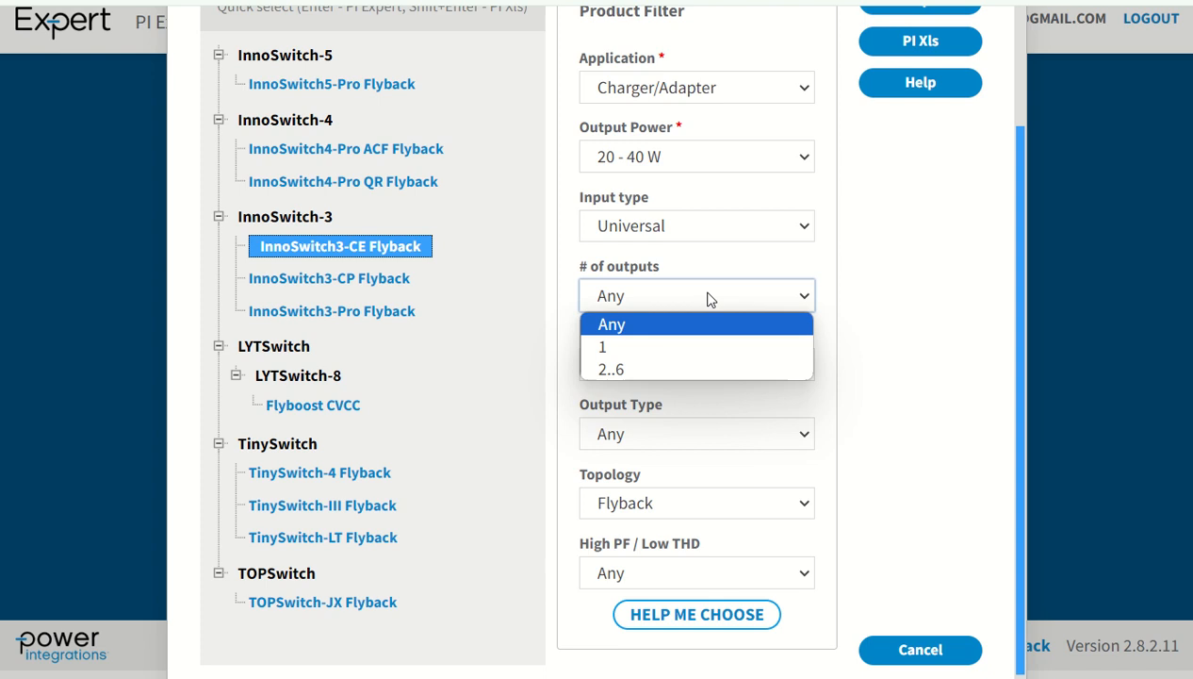
pyautogui.click(691, 347)
pyautogui.click(710, 397)
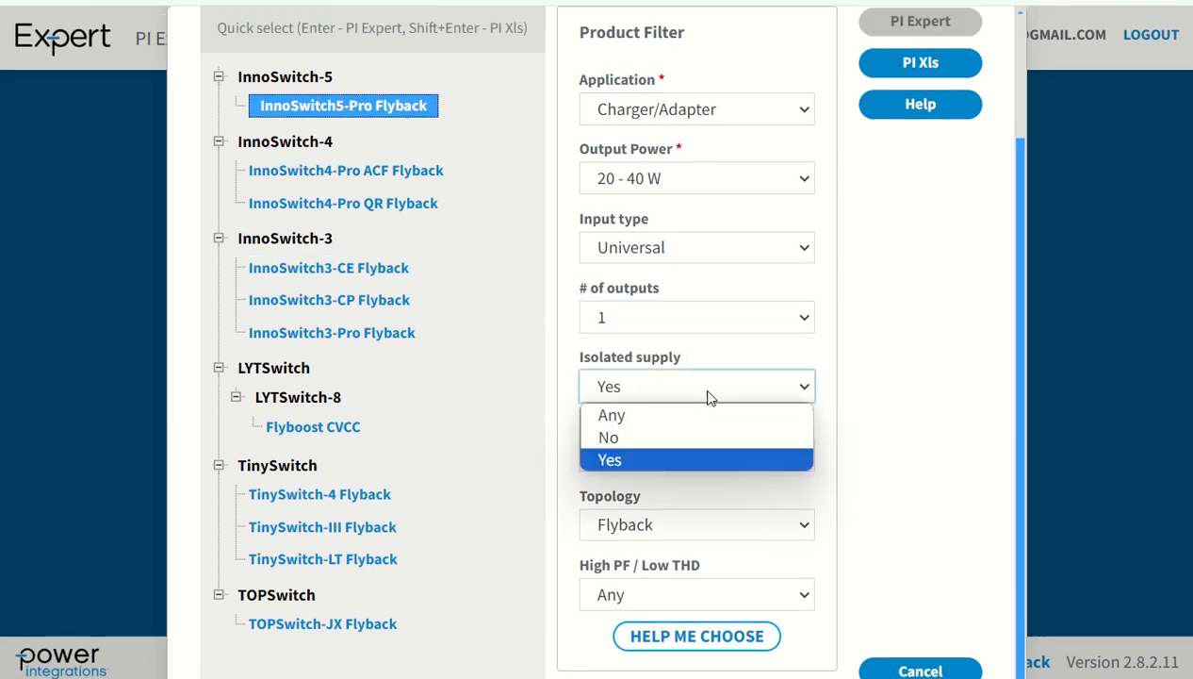
pyautogui.click(710, 396)
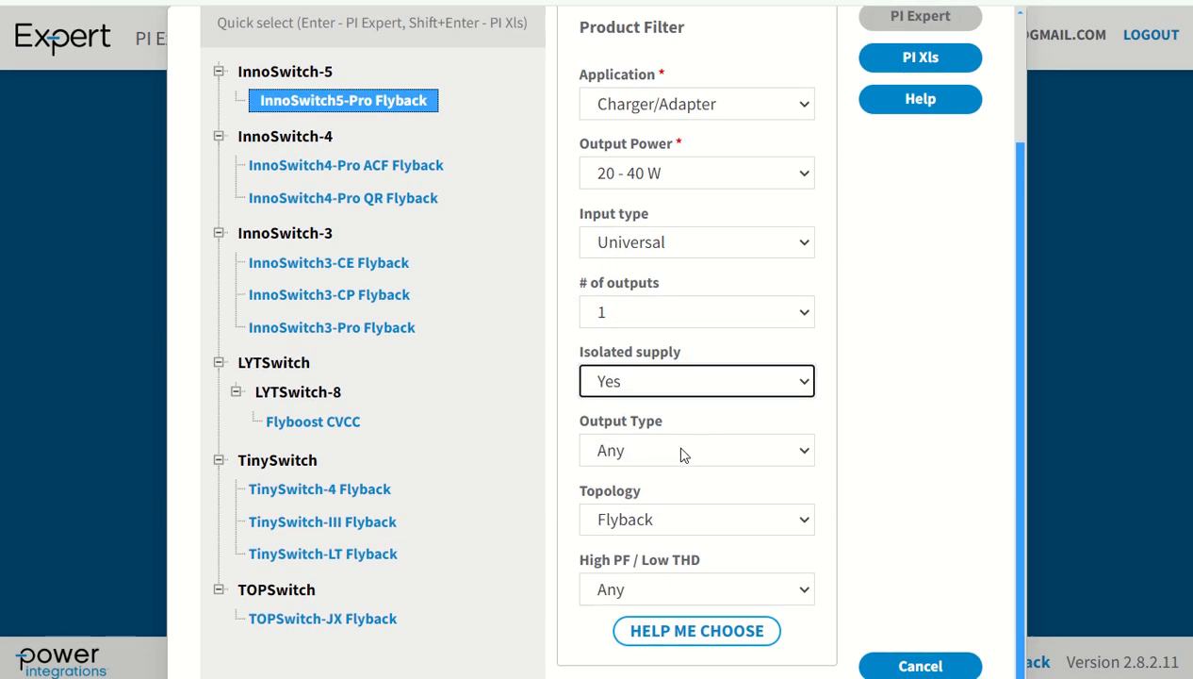
pyautogui.click(665, 456)
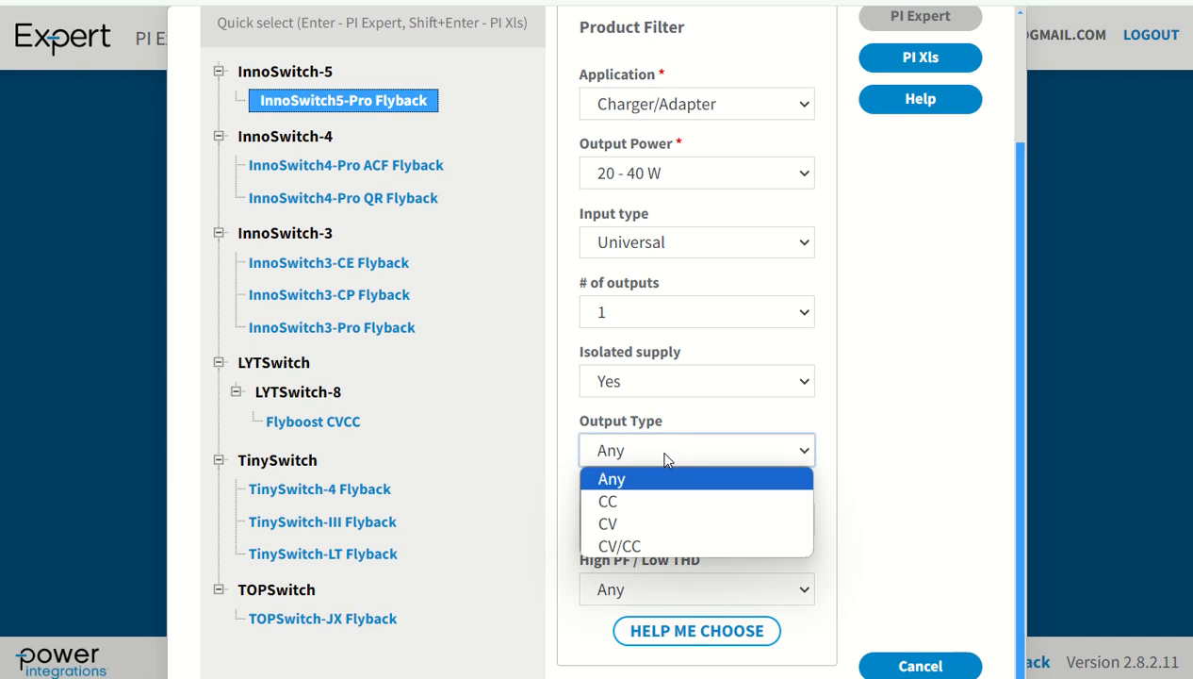
pyautogui.click(665, 548)
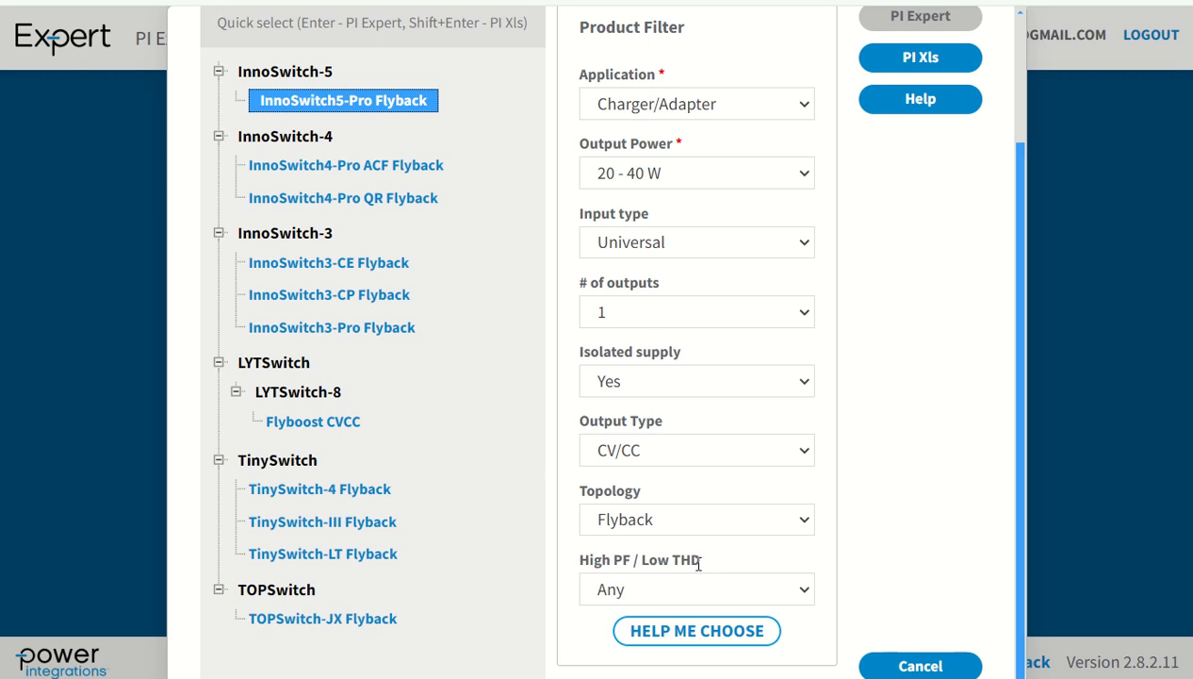
pyautogui.click(742, 587)
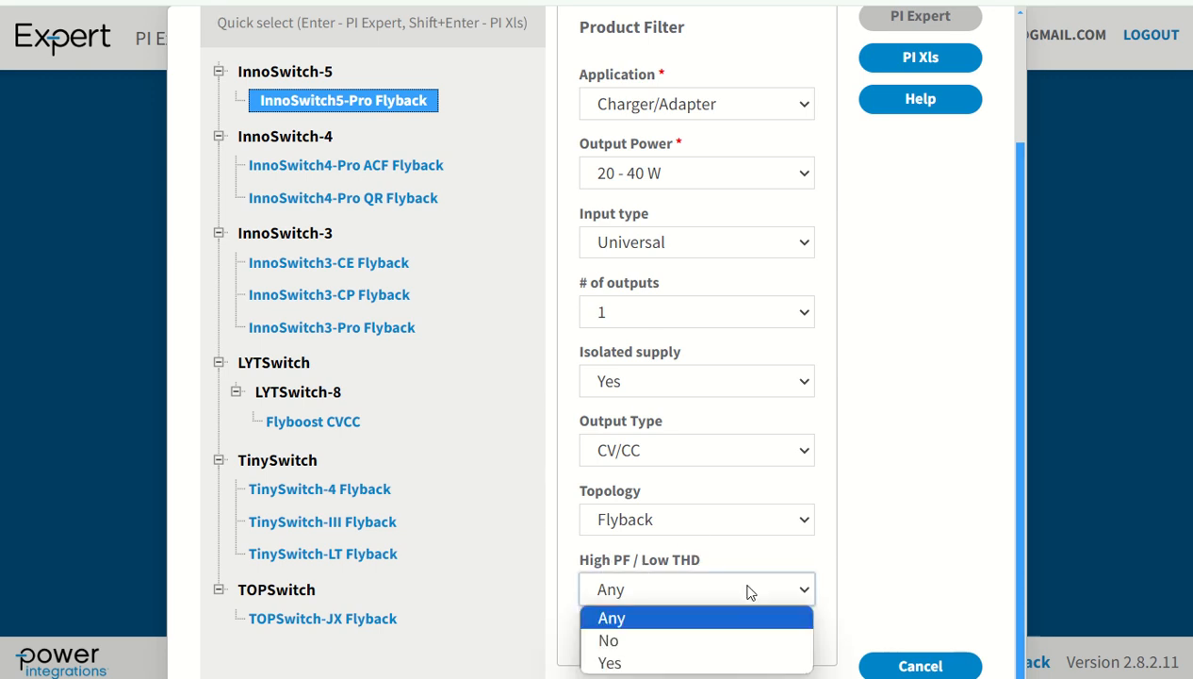
pyautogui.click(708, 647)
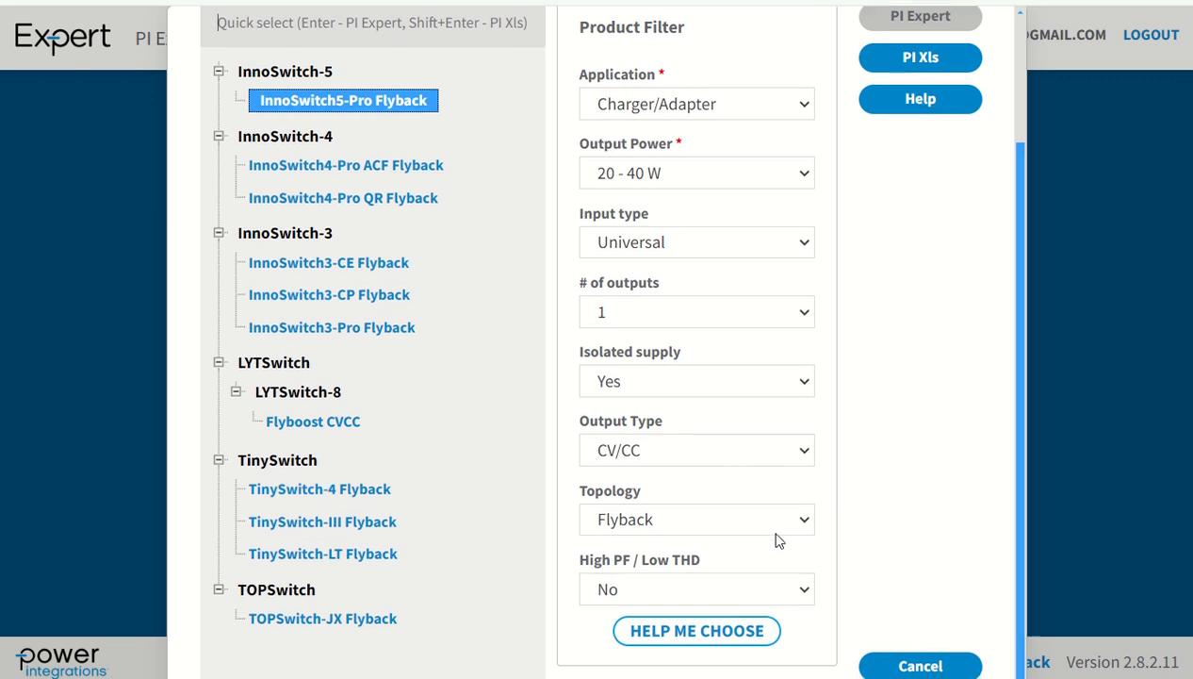
# - Review the filter settings and choose InnoSwitch3-CE Flyback from the InnoSwitch-3 family for the new design
pyautogui.scroll(2, 886, 389)
pyautogui.scroll(-2, 886, 389)
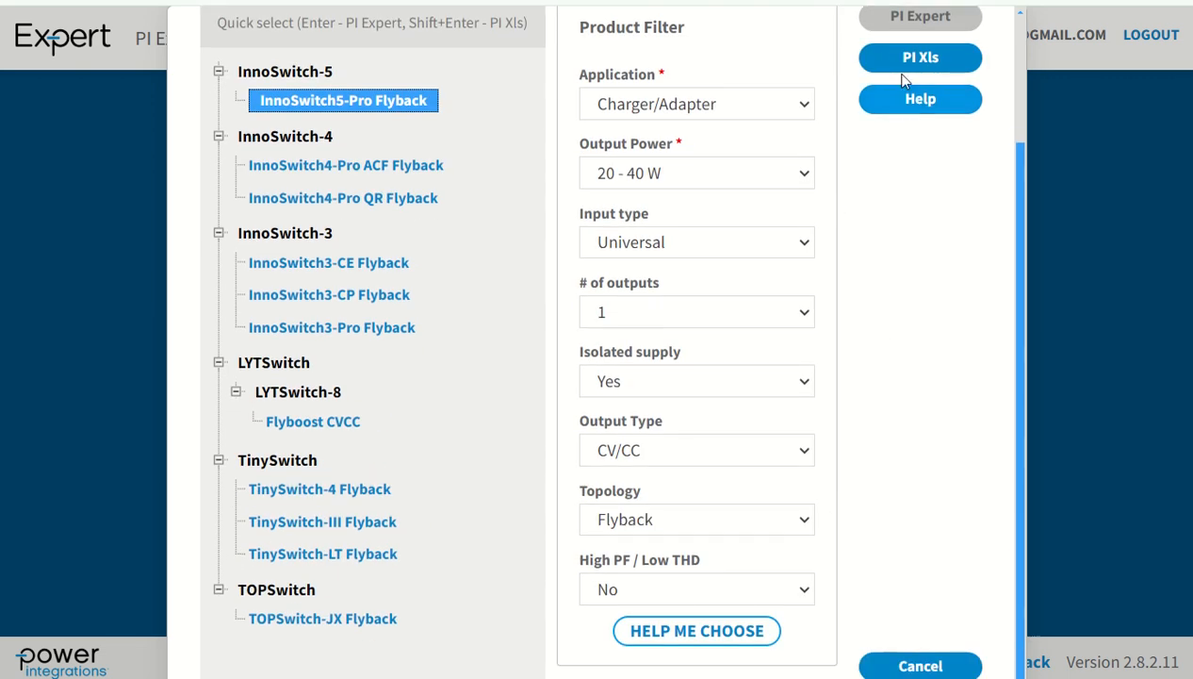
pyautogui.scroll(3, 924, 38)
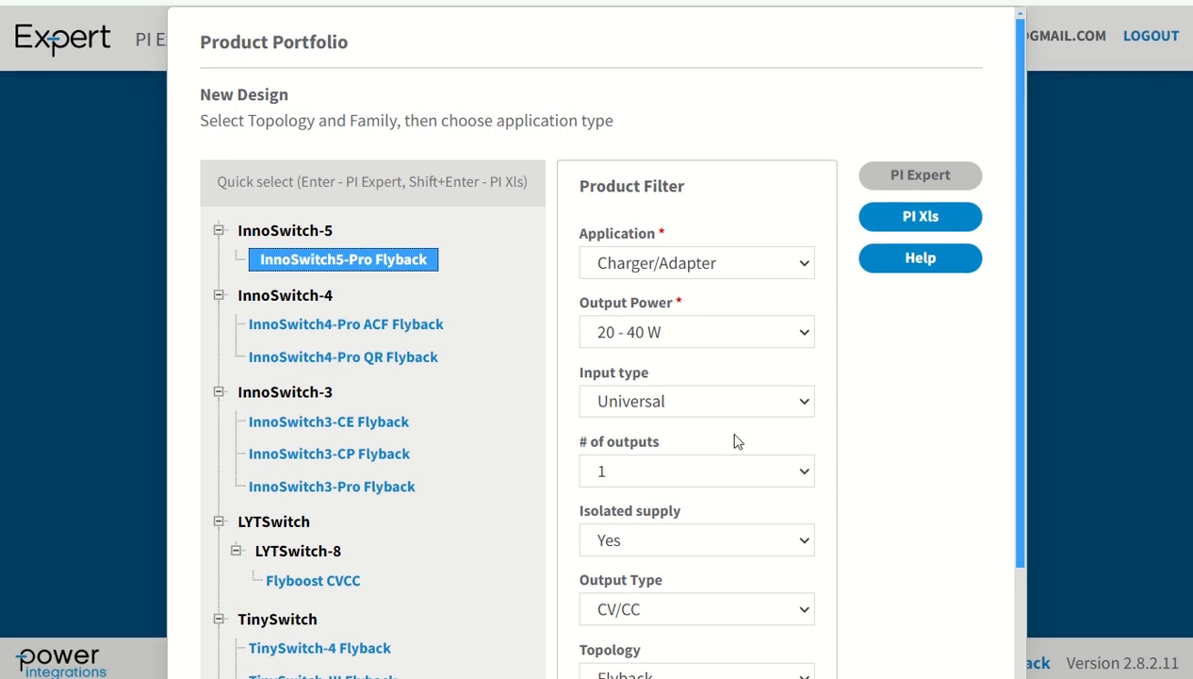
pyautogui.scroll(-1, 735, 441)
pyautogui.scroll(-3, 630, 537)
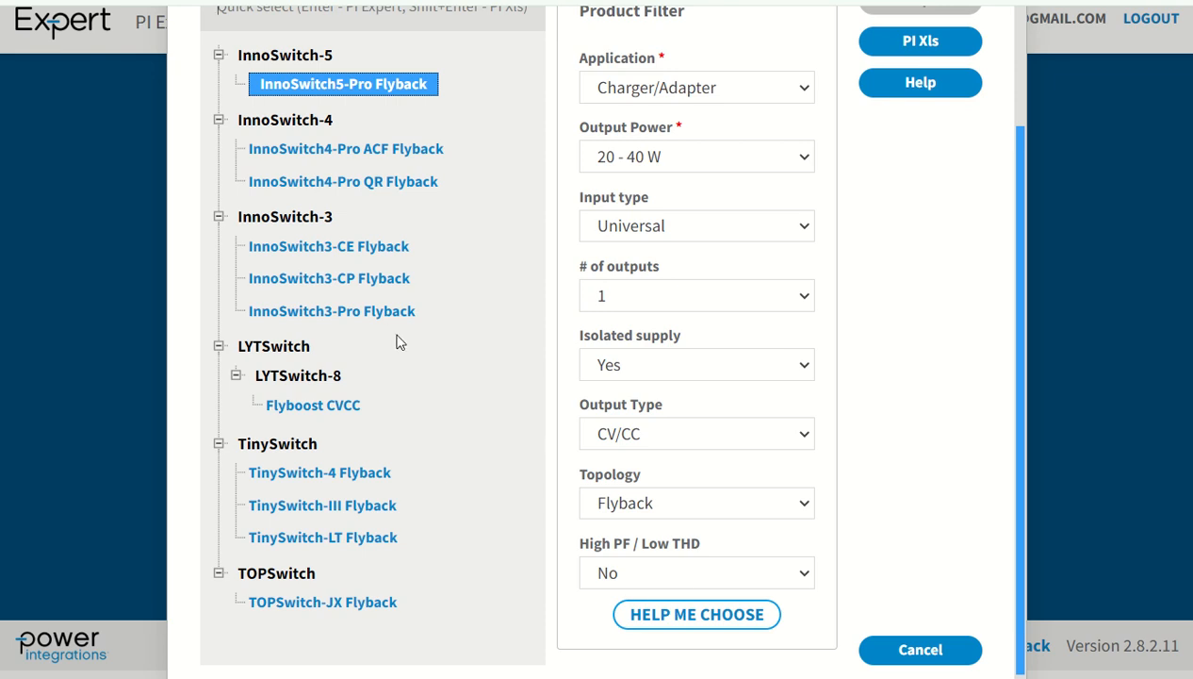
pyautogui.scroll(2, 399, 341)
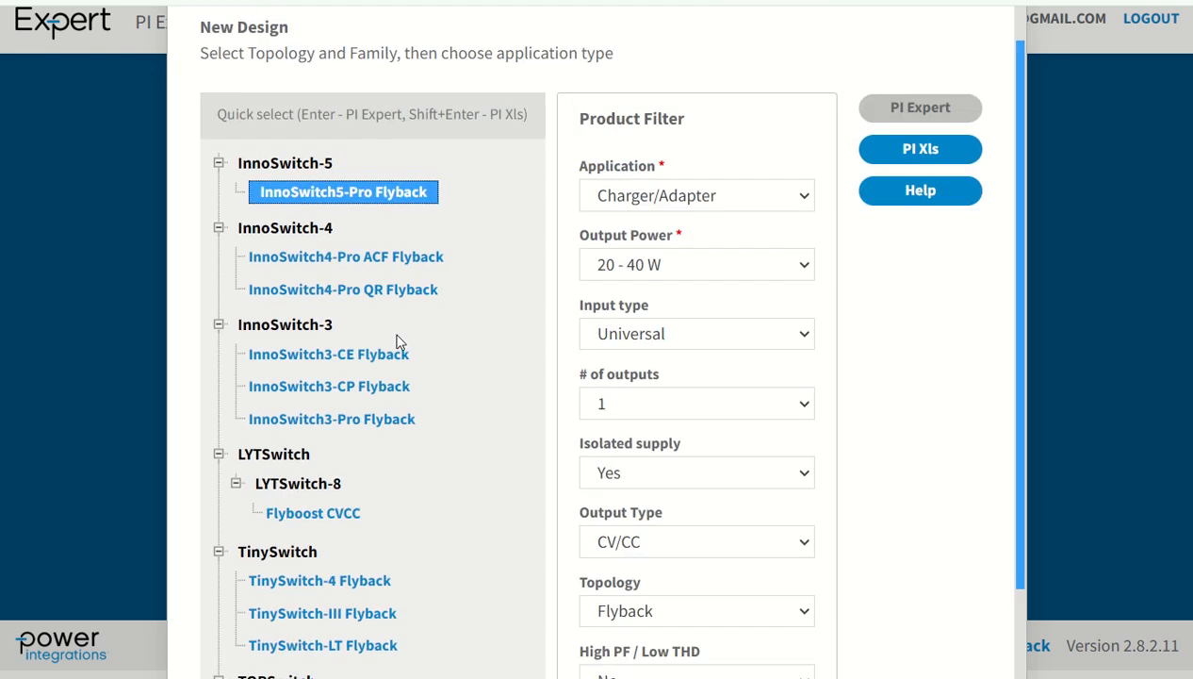
pyautogui.click(324, 360)
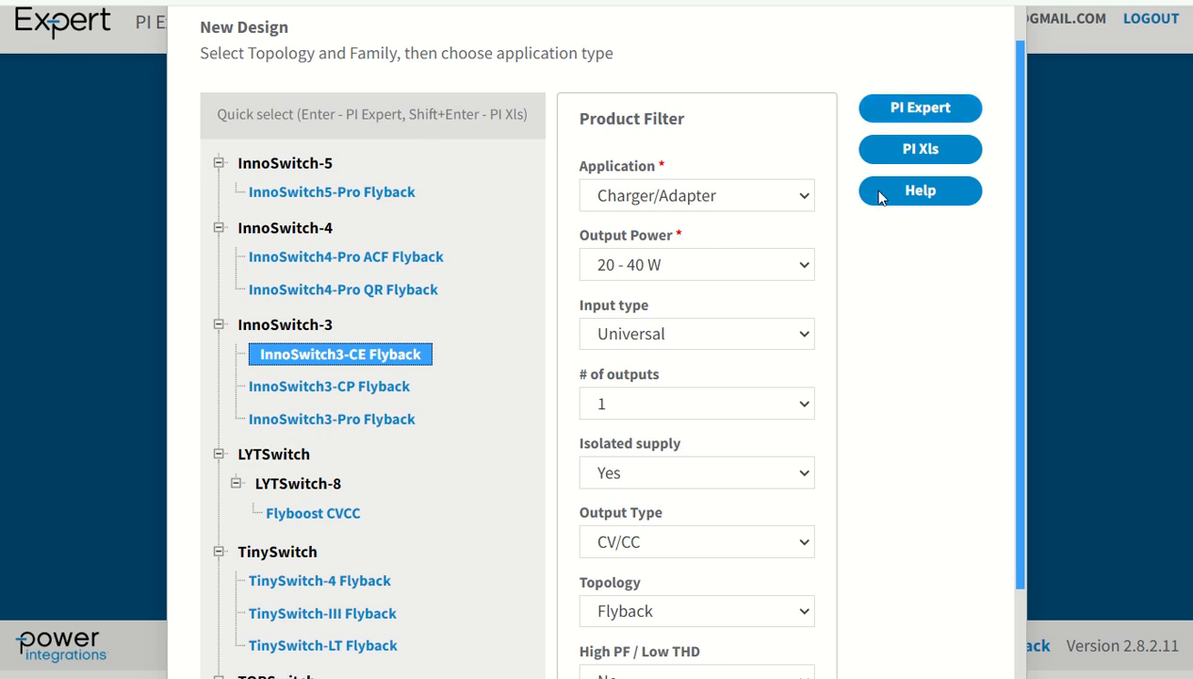
# - Start the PI Expert design with package C (inSOP-24D) and 650 V breakdown voltage, and accept the Universal (85 - 265 V) AC input
pyautogui.scroll(-1, 872, 334)
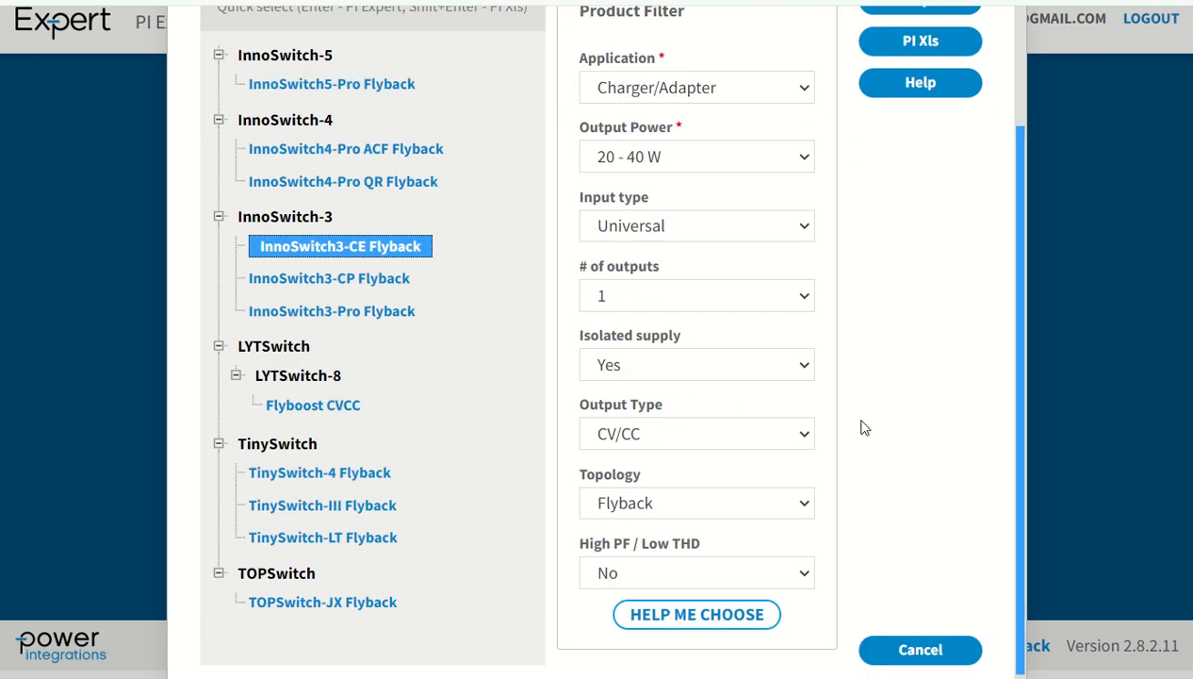
pyautogui.scroll(2, 862, 427)
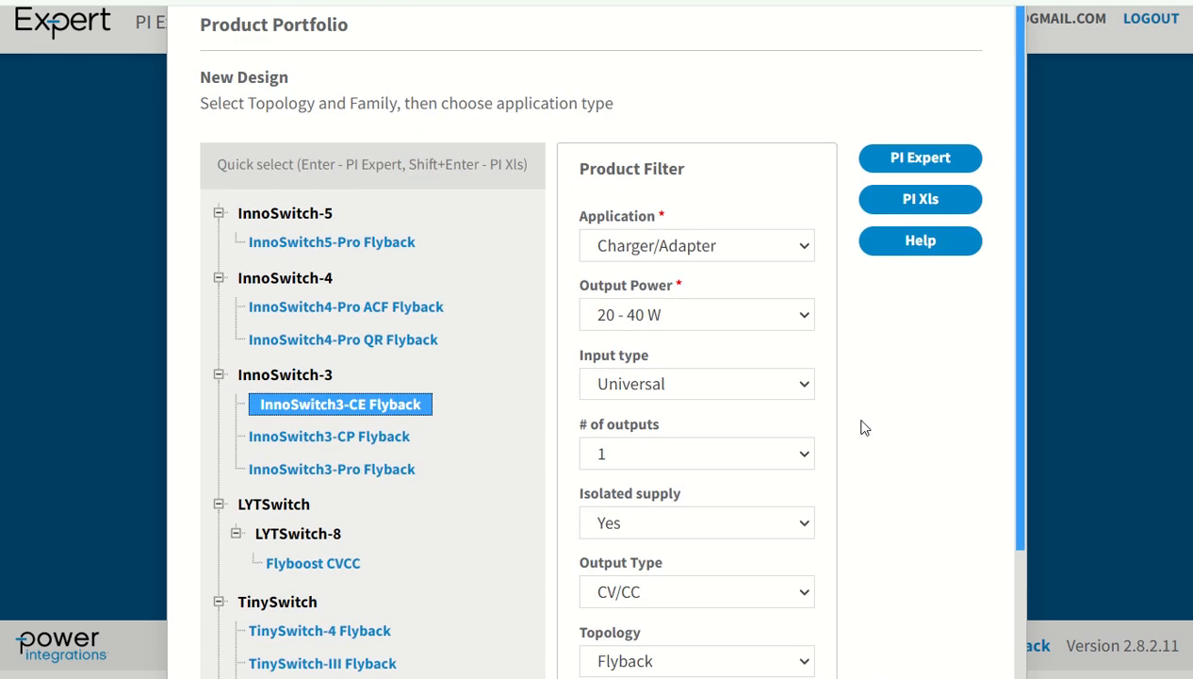
pyautogui.click(913, 169)
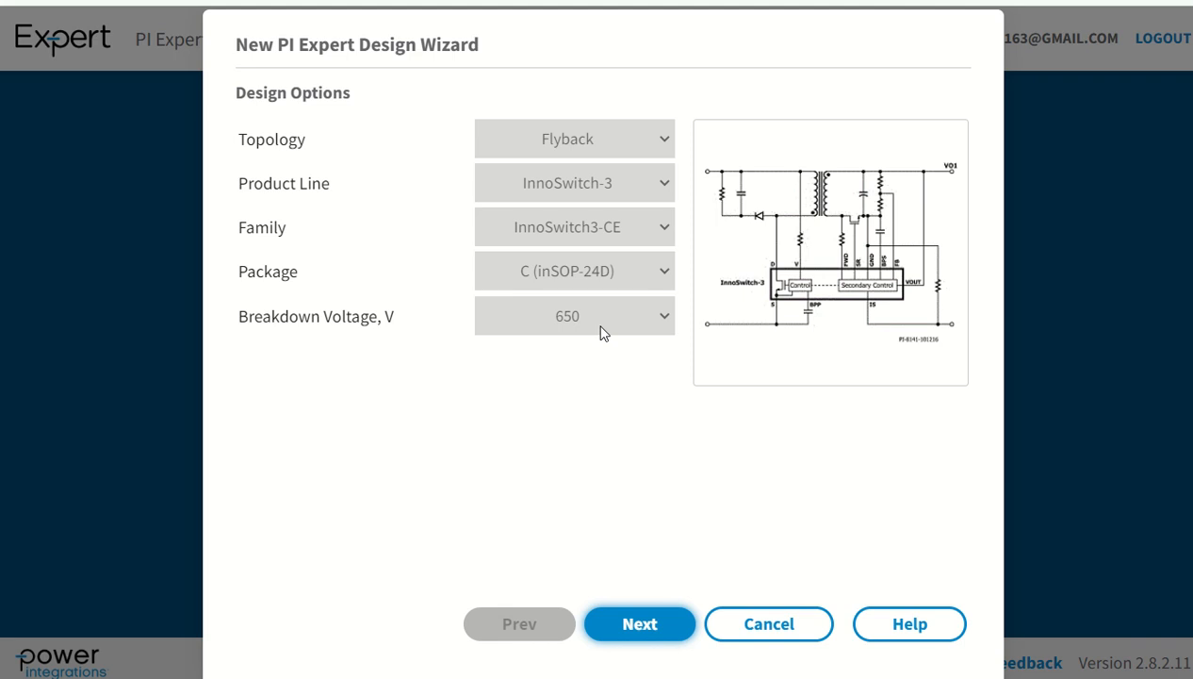
pyautogui.click(649, 629)
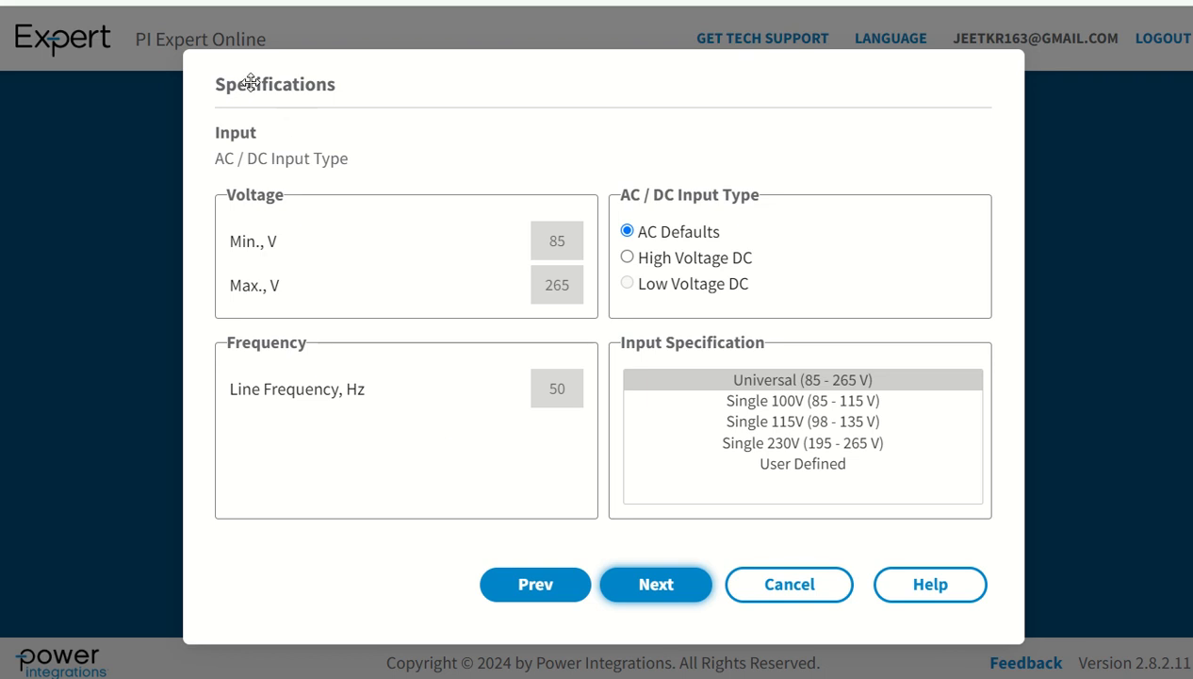
pyautogui.click(657, 586)
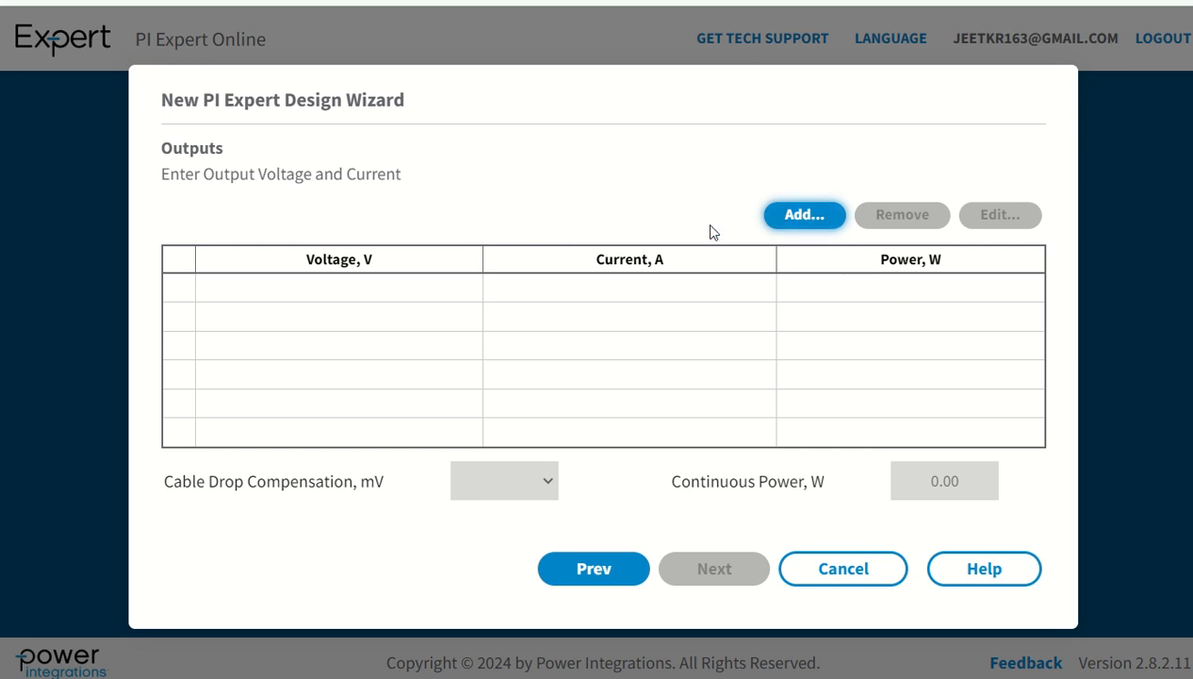
# - Add an output to the design with a voltage of 24 V and a current of 0.833 A
pyautogui.click(797, 220)
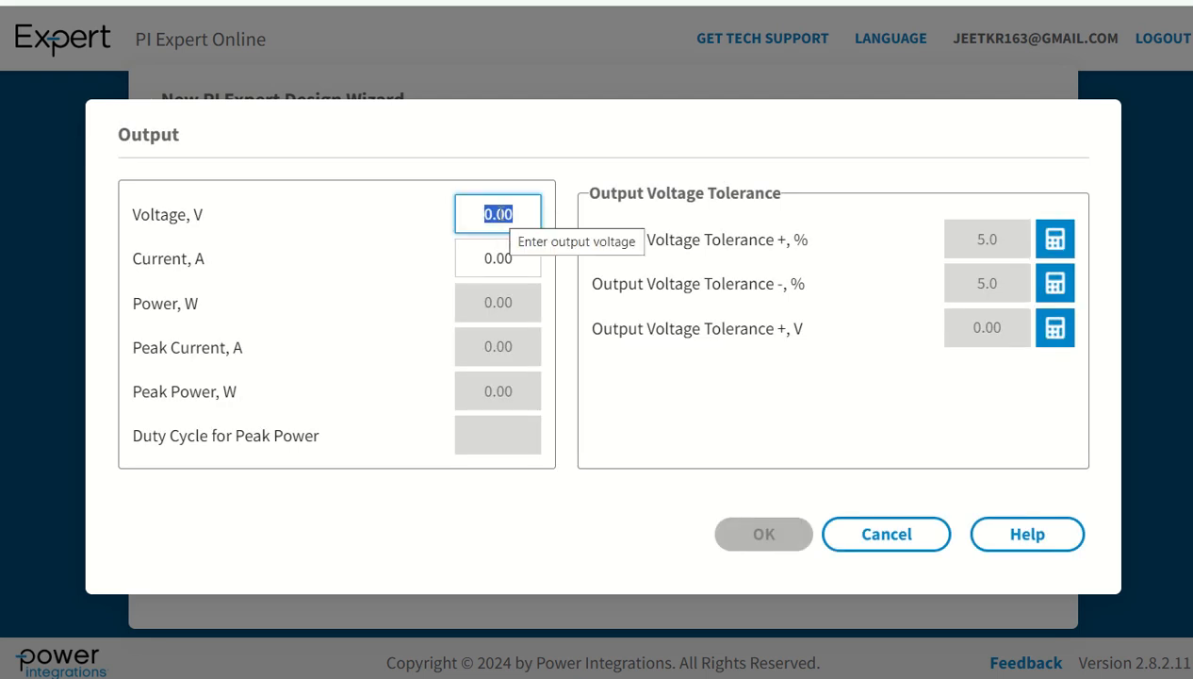
pyautogui.write('24')
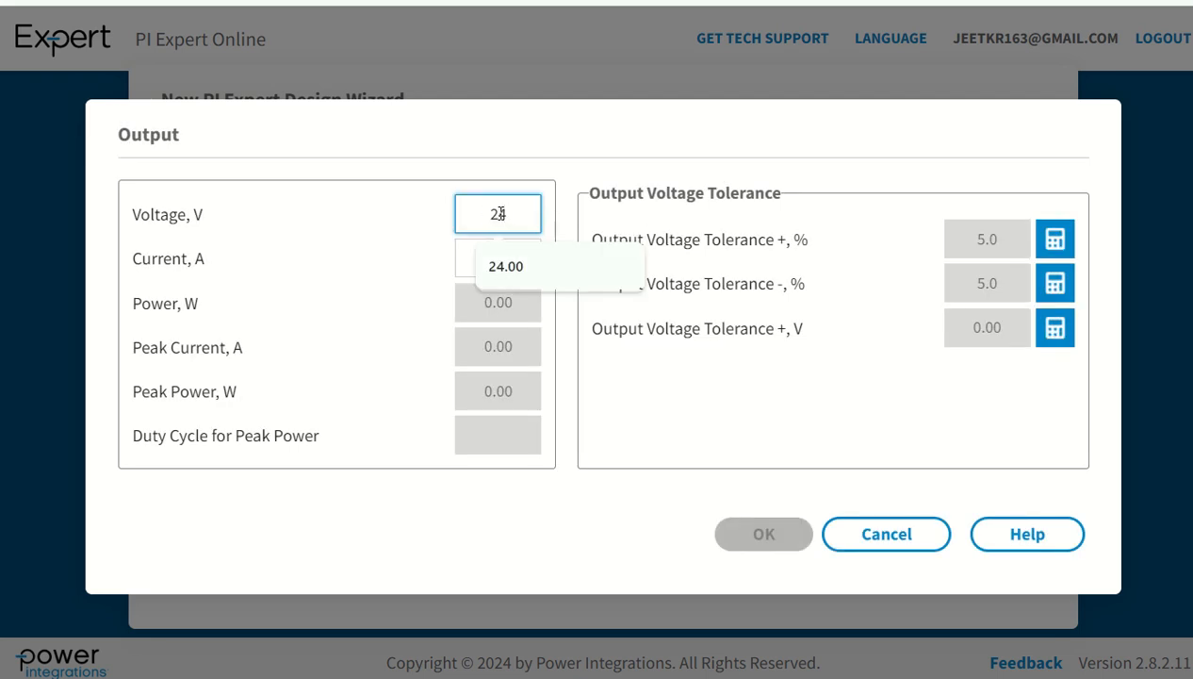
pyautogui.click(509, 268)
pyautogui.click(511, 265)
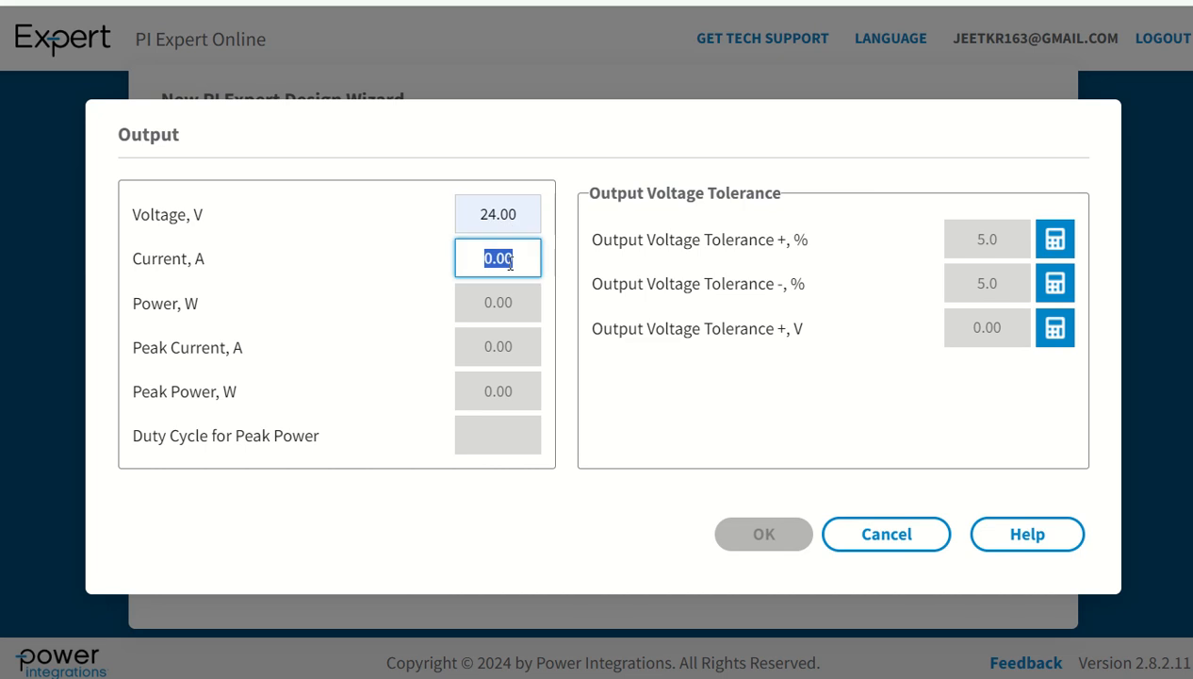
pyautogui.write('0.833')
pyautogui.click(622, 417)
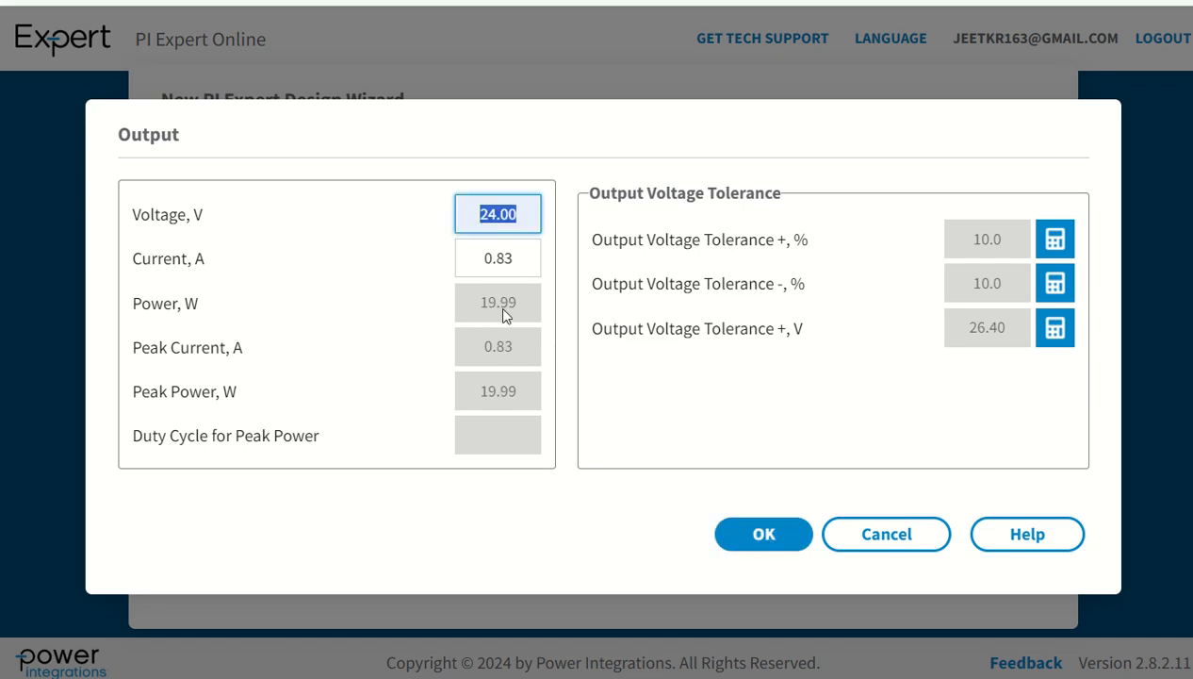
# - Leave the output voltage tolerances automatically calculated, accept the output and continue with 0 mV cable drop compensation
pyautogui.moveTo(510, 312)
pyautogui.click(1055, 240)
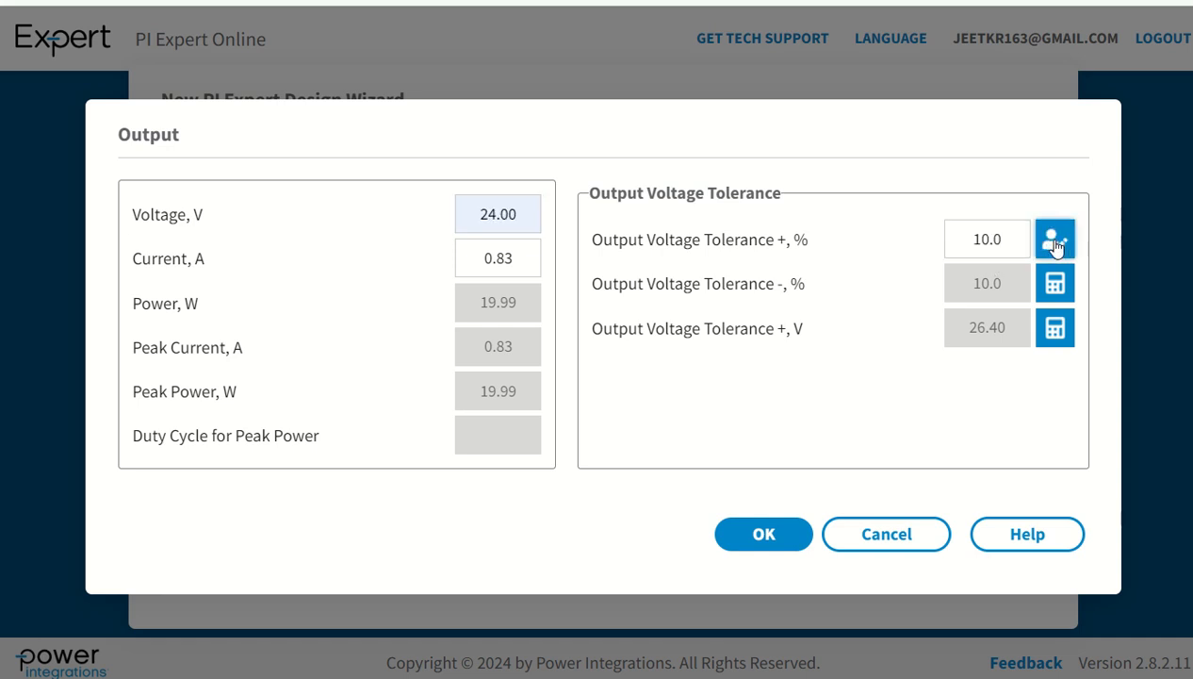
pyautogui.click(1063, 243)
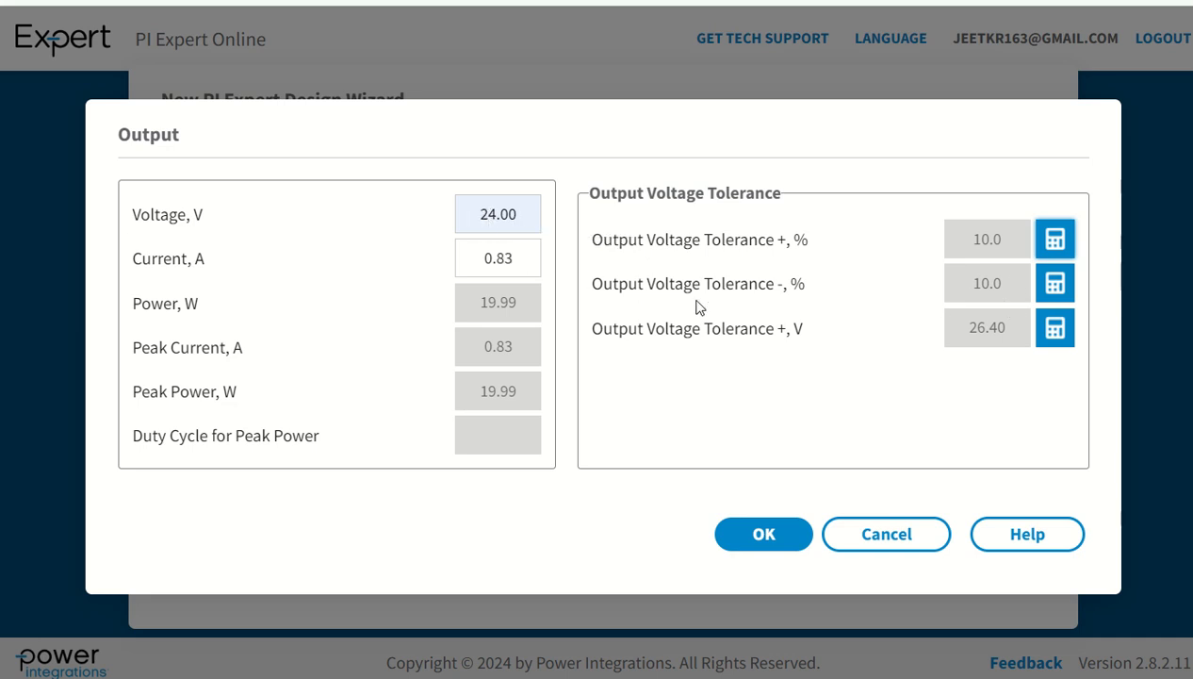
pyautogui.click(765, 535)
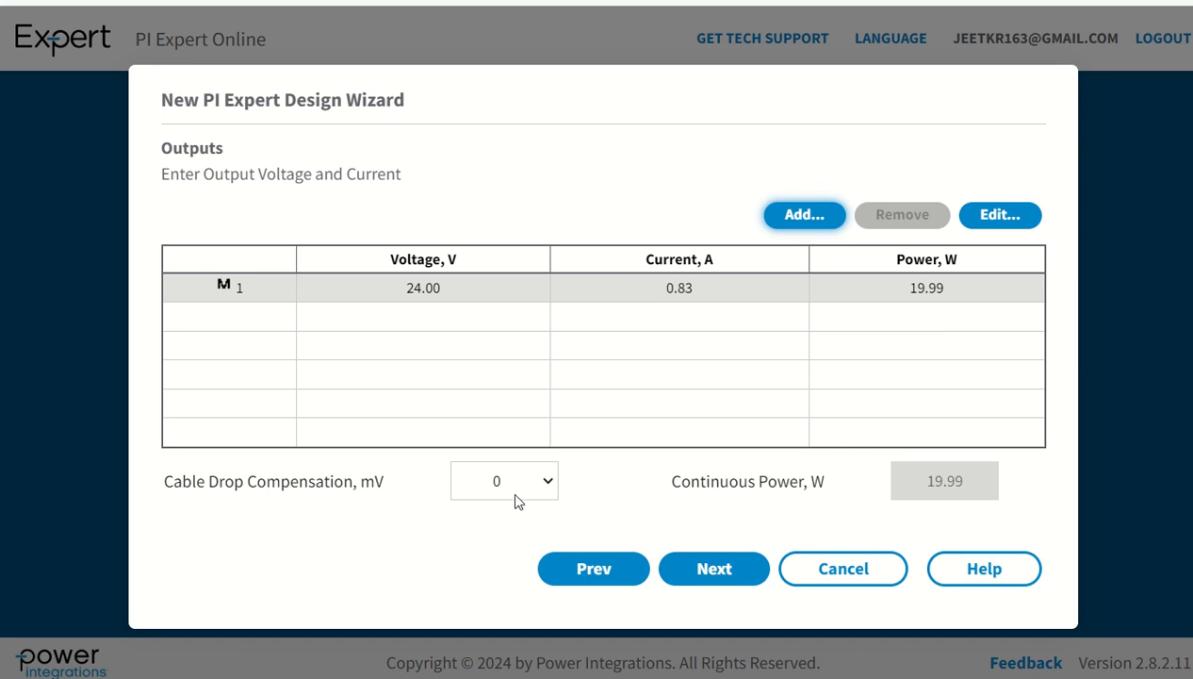
pyautogui.click(716, 570)
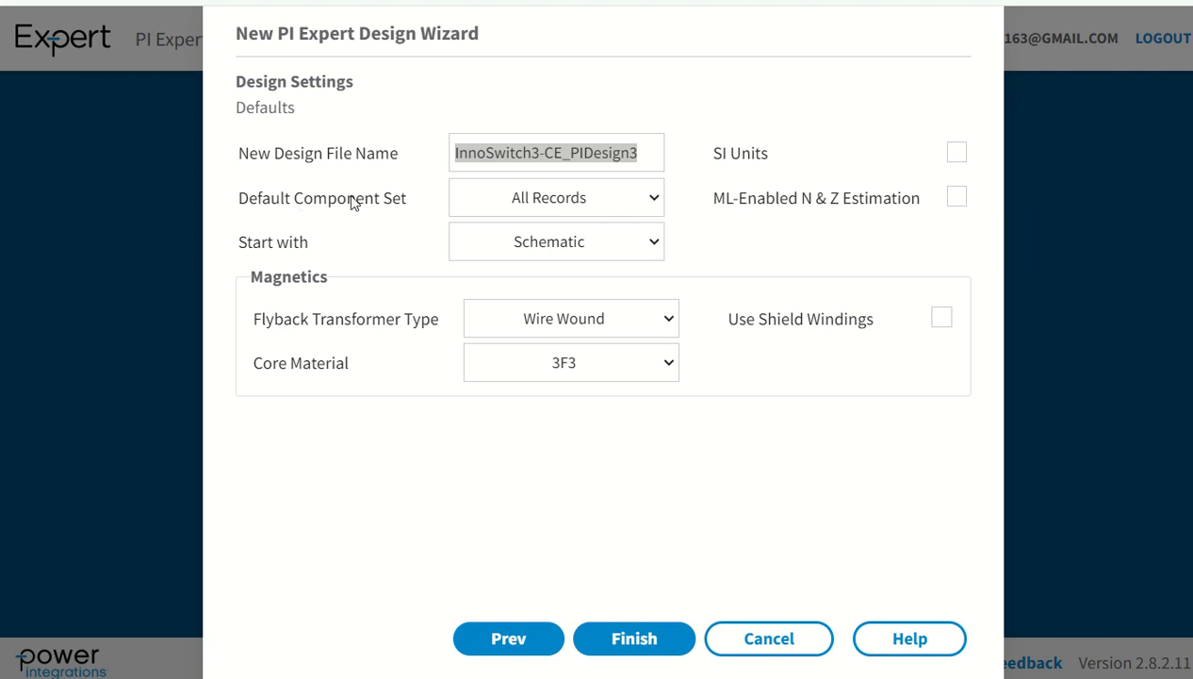
# - Keep All Records as the default component set and Schematic as the starting view
pyautogui.click(652, 199)
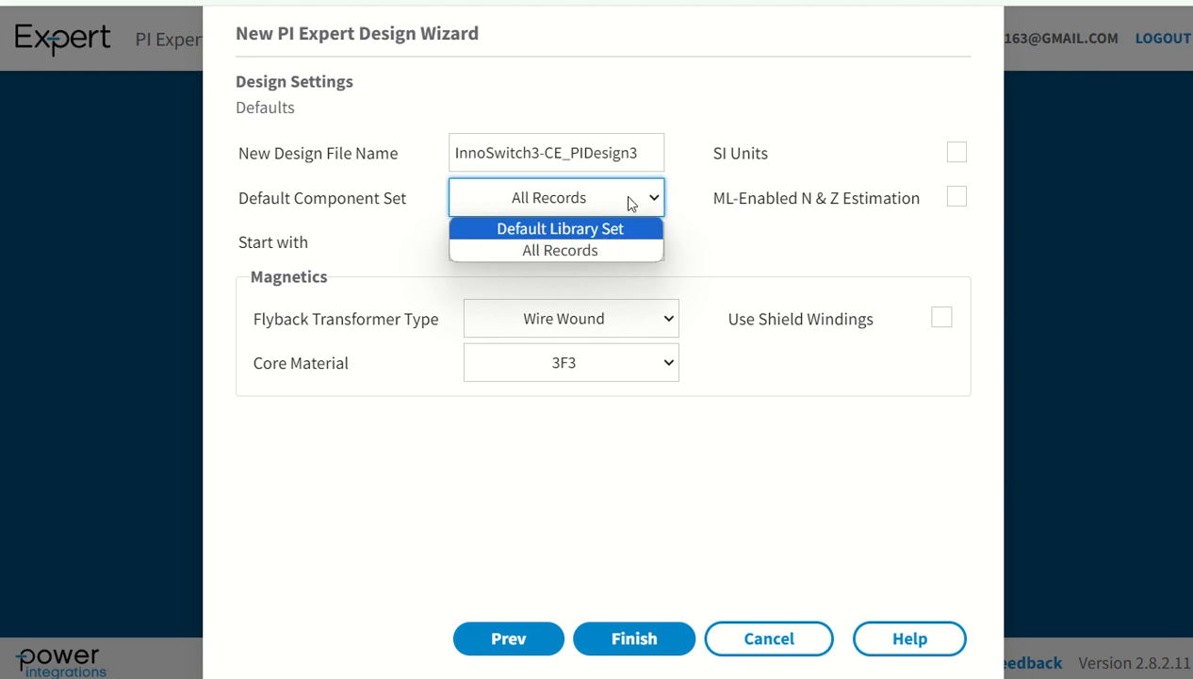
pyautogui.click(630, 204)
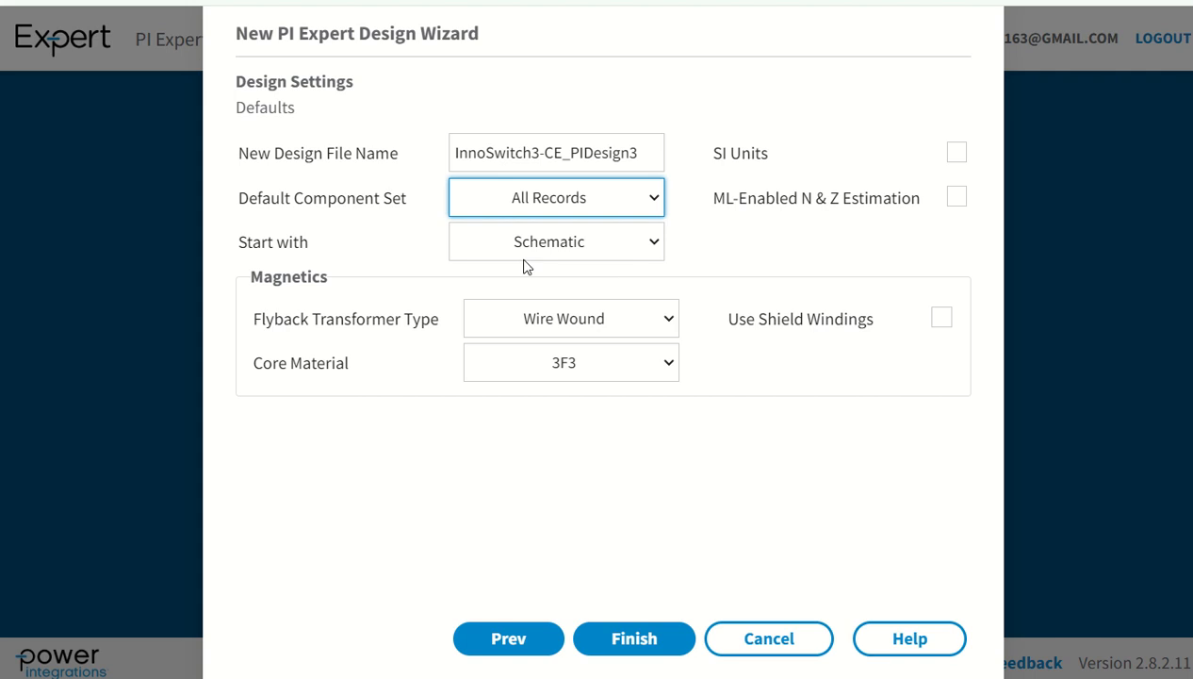
pyautogui.click(639, 242)
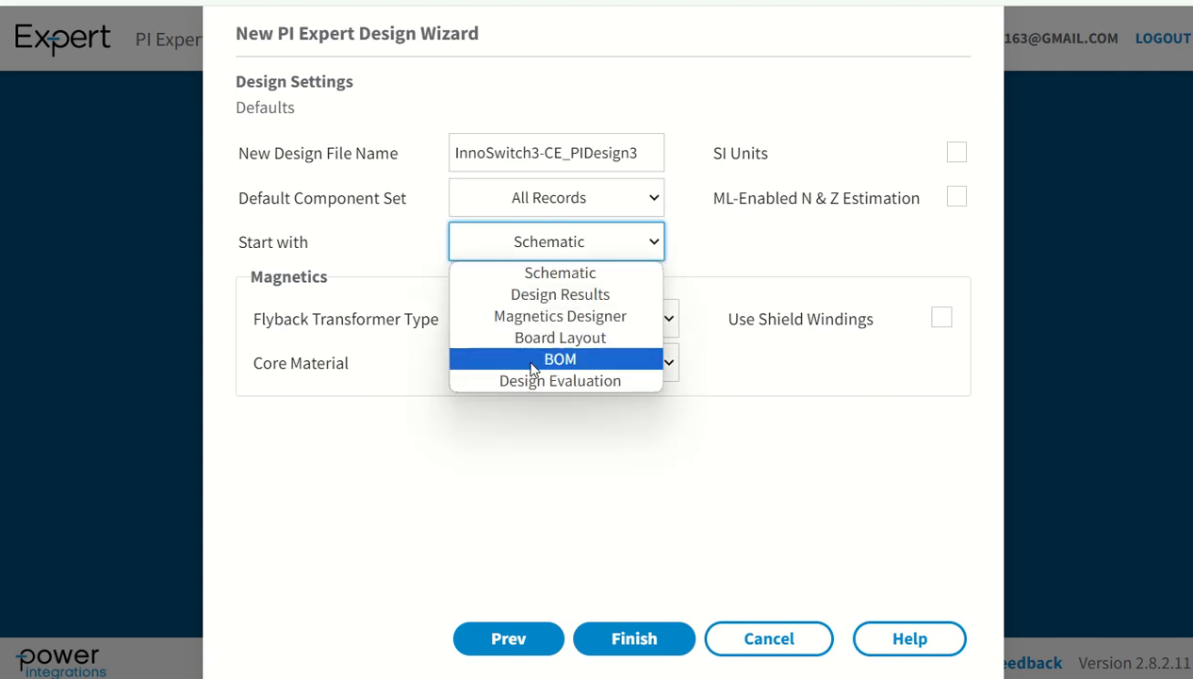
pyautogui.click(571, 275)
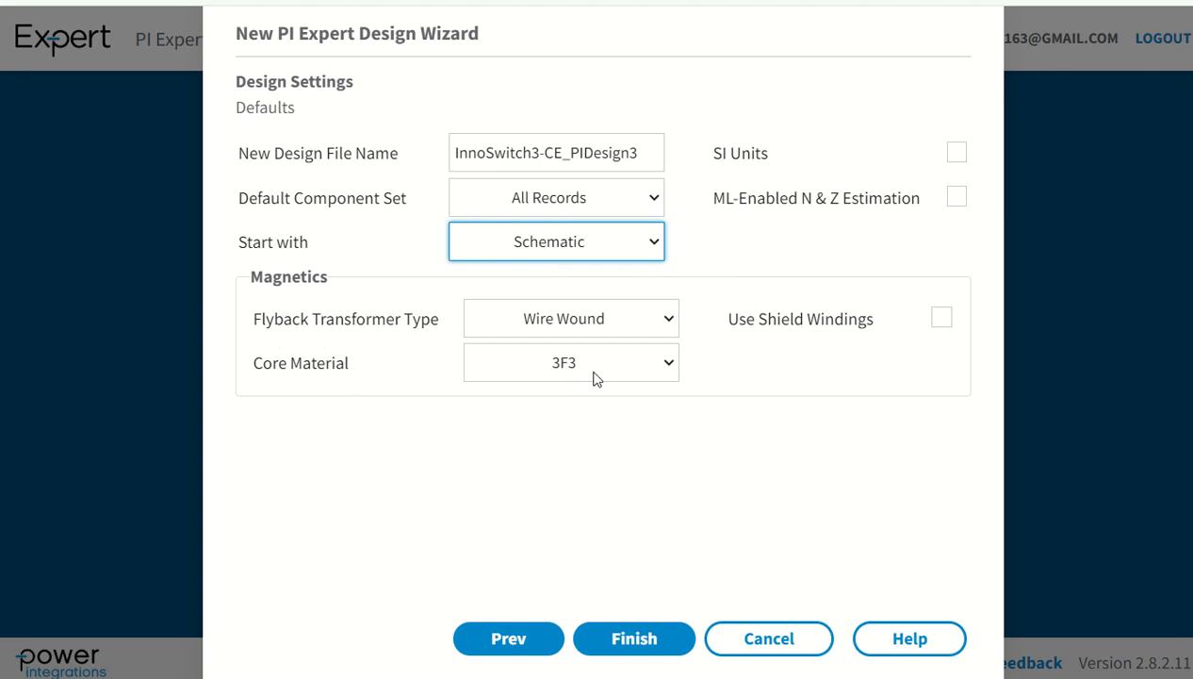
# - Keep 3F3 as the transformer core material, enable SI units and finish the design wizard
pyautogui.click(638, 368)
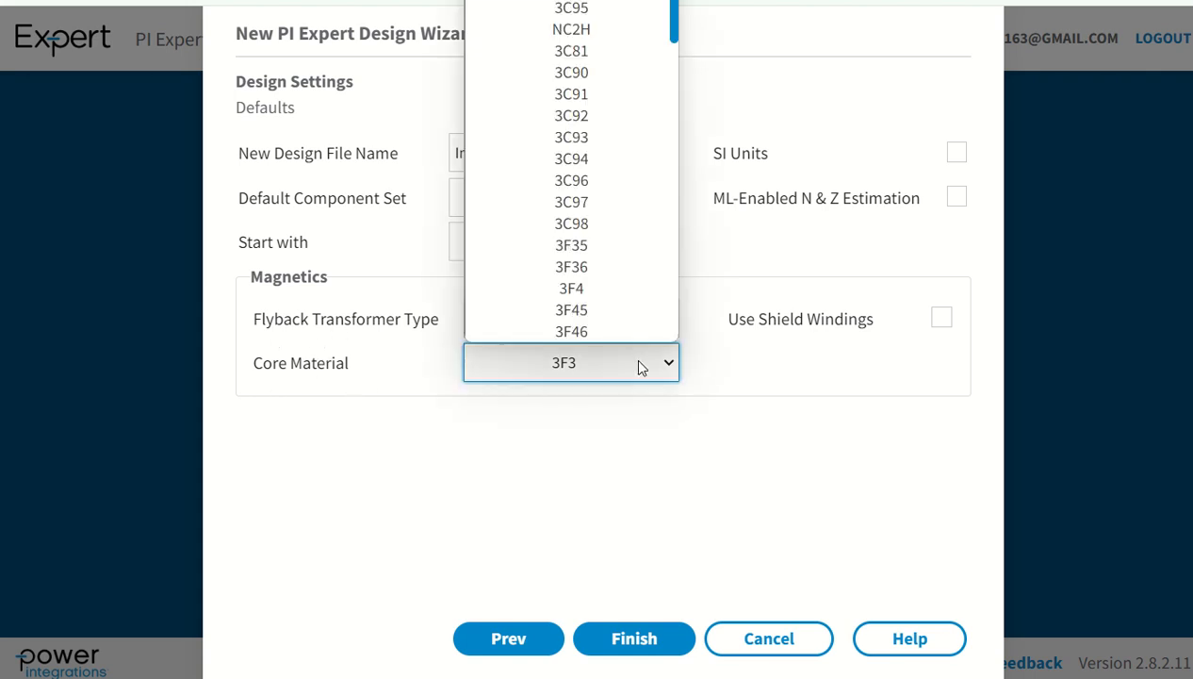
pyautogui.click(766, 321)
pyautogui.scroll(-1, 543, 326)
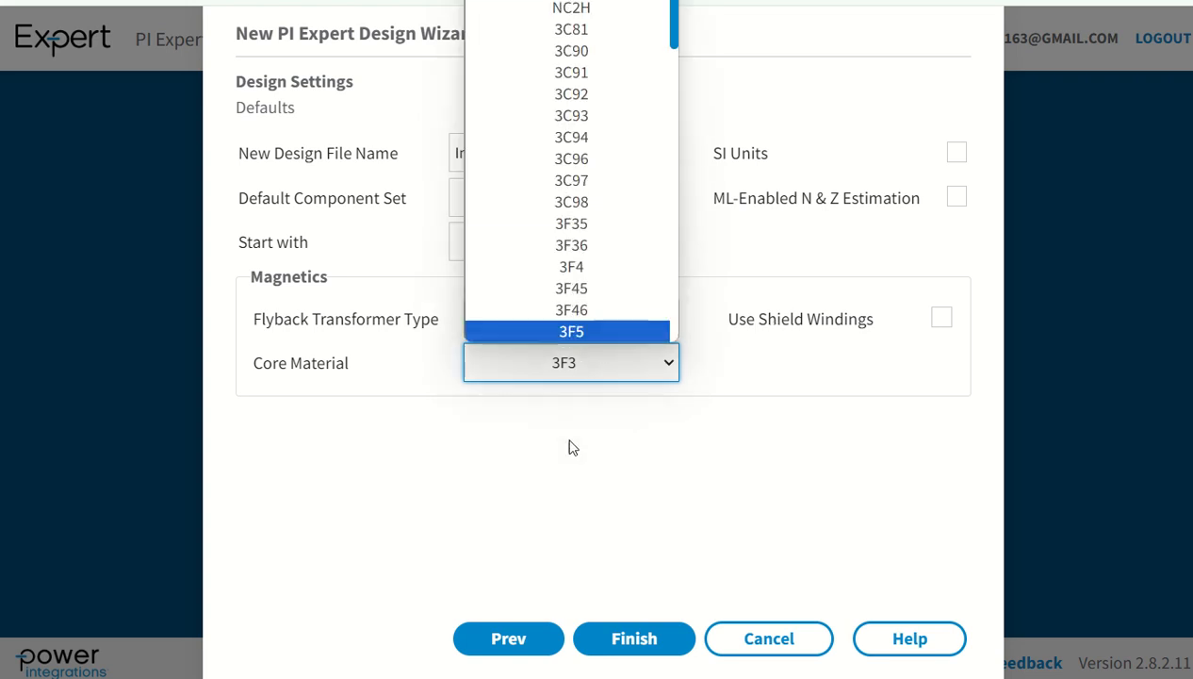
pyautogui.click(560, 484)
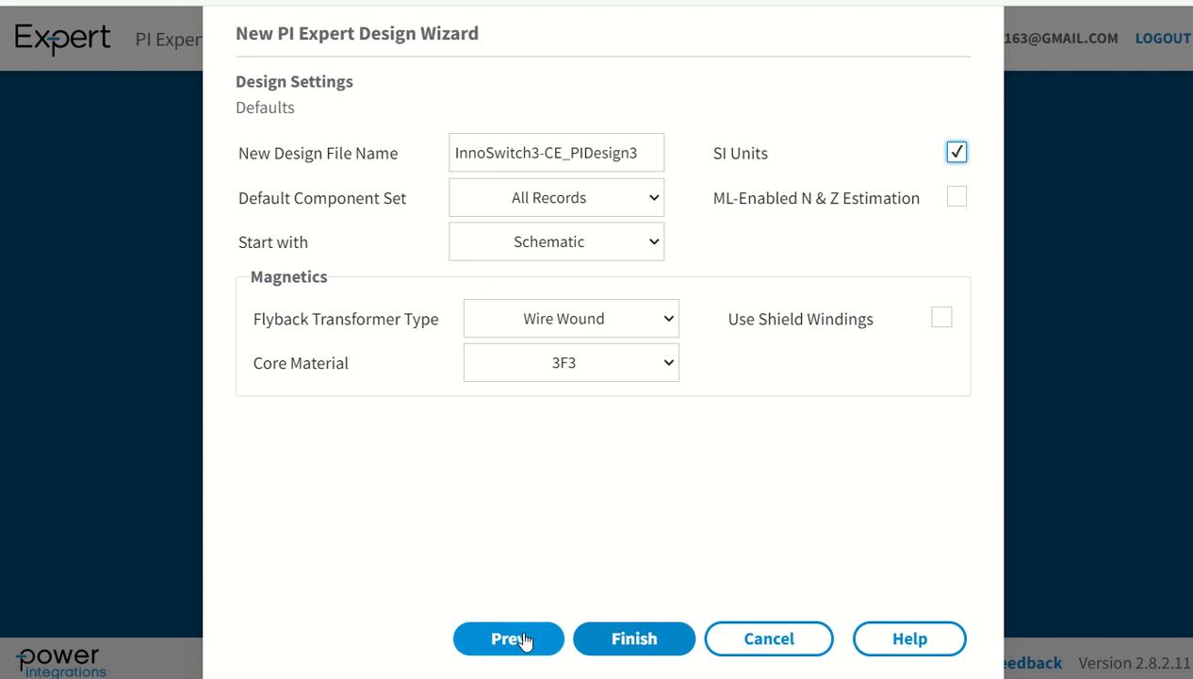
pyautogui.click(637, 641)
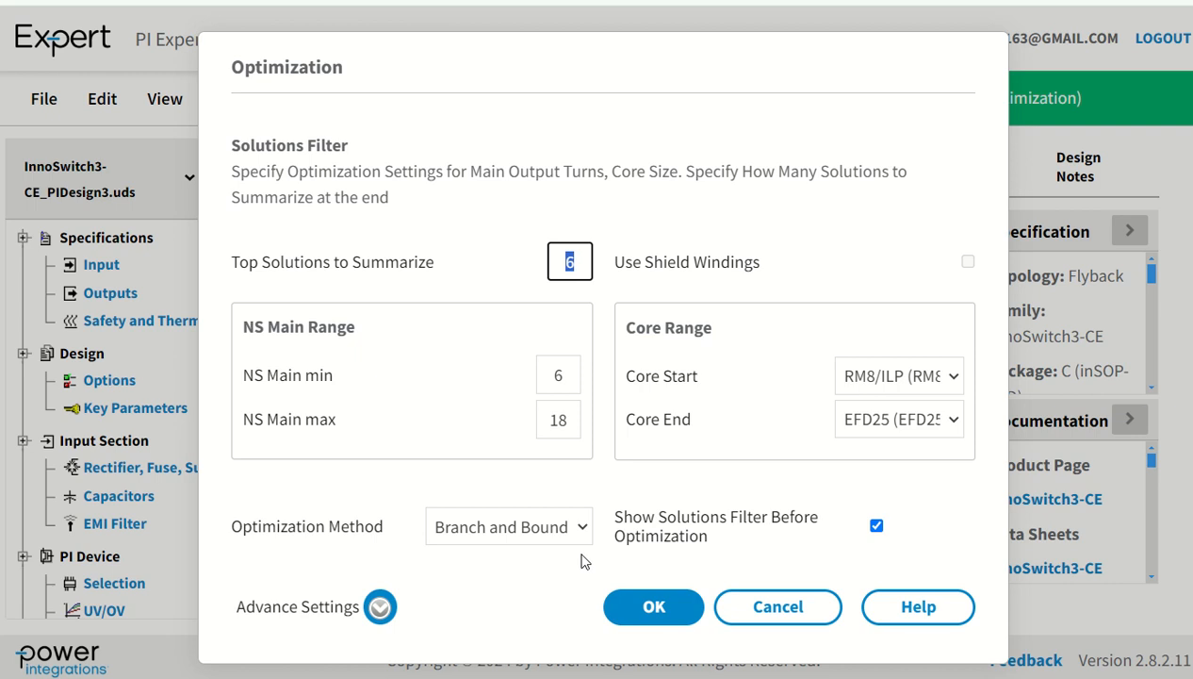
# - Run the Branch and Bound optimization for the top 6 solutions and accept Solution 2 with the INN3165C-H101 device
pyautogui.click(654, 608)
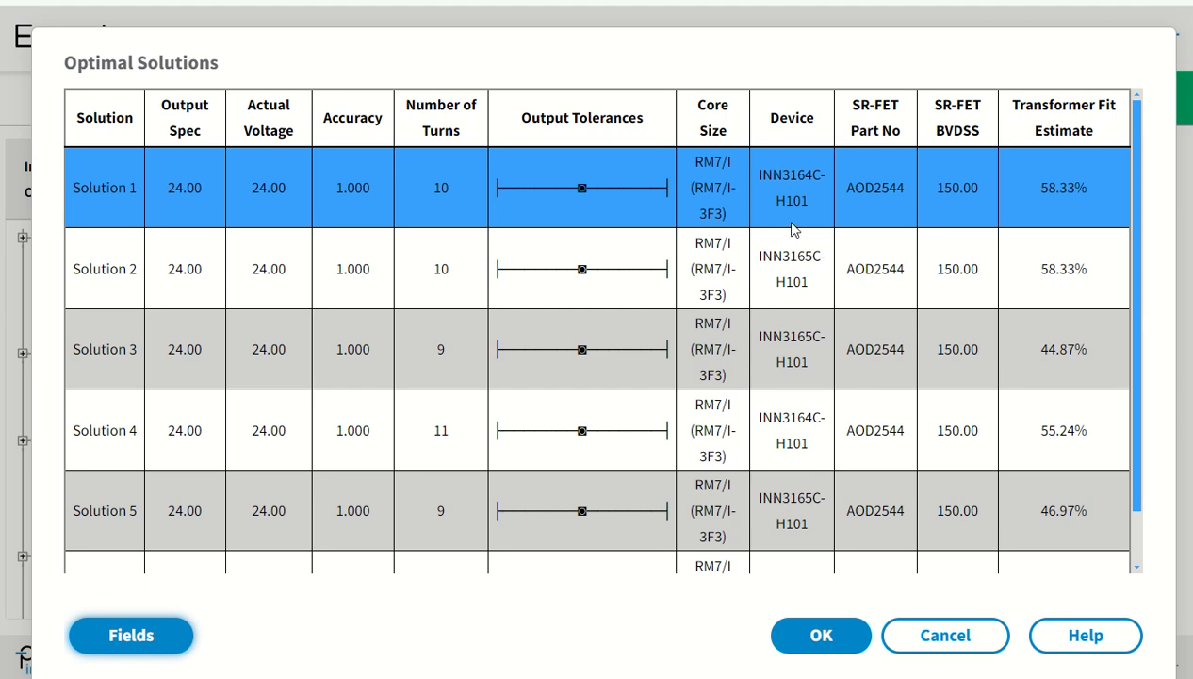
pyautogui.click(633, 259)
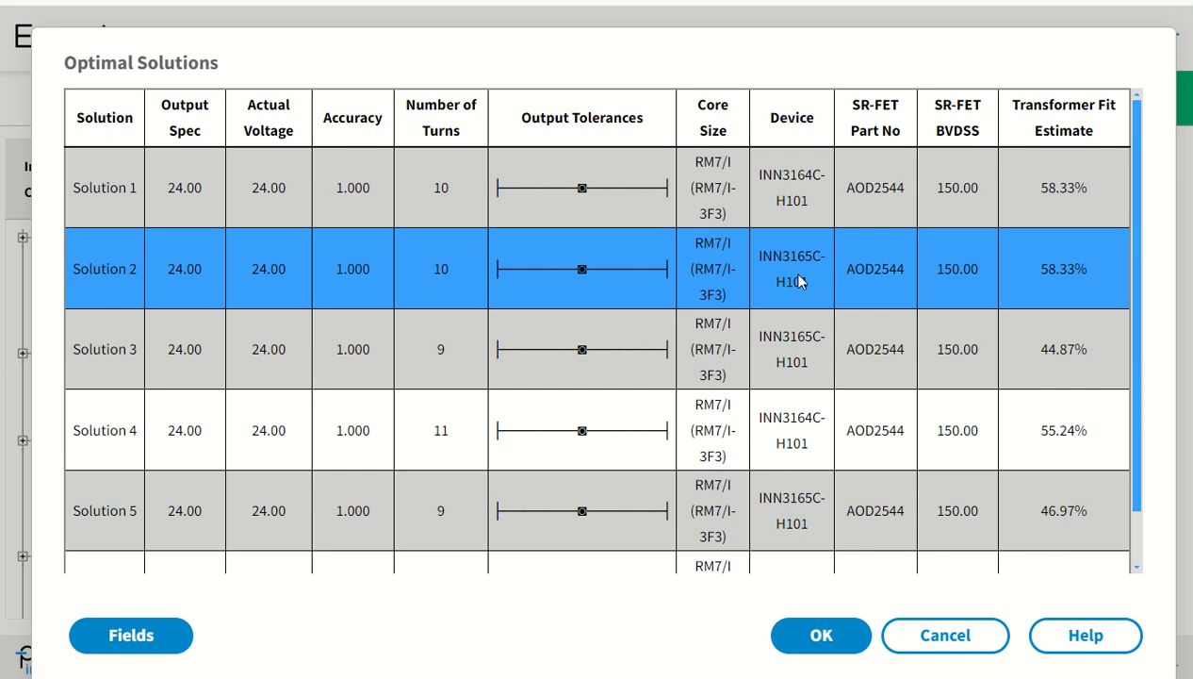
pyautogui.click(833, 641)
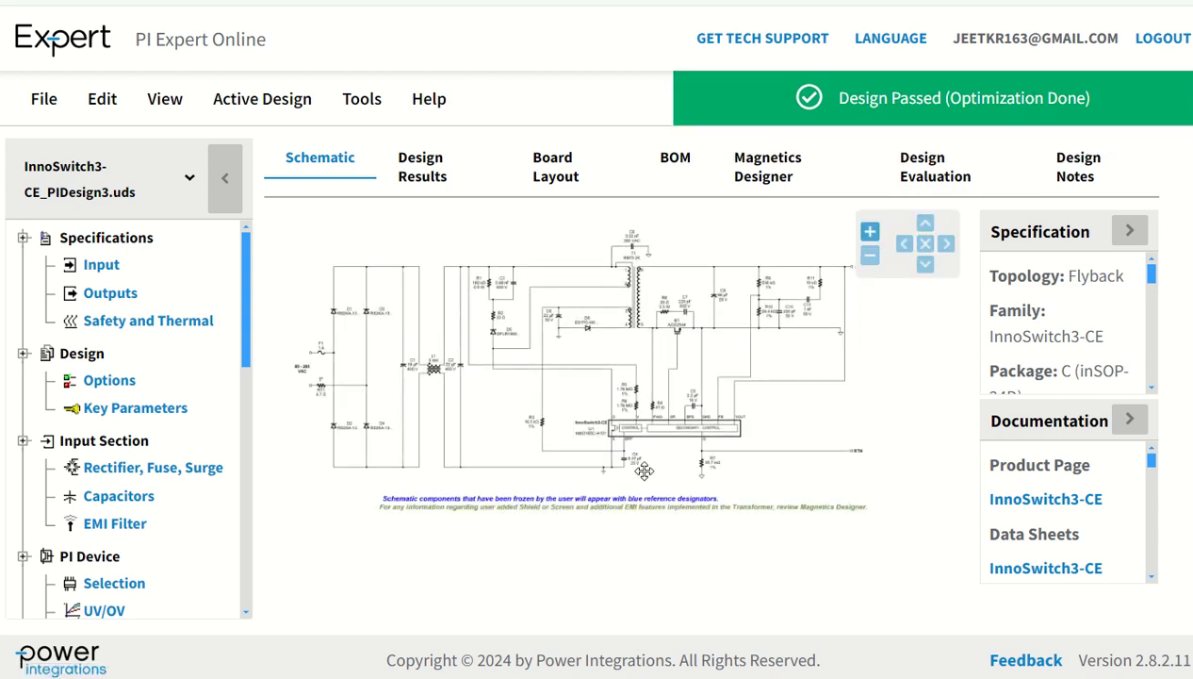
# - Examine the generated schematic, covering the InnoSwitch3-CE controller, input rectifier and filter, primary clamp, and secondary rectifier with its feedback network
pyautogui.scroll(5, 639, 455)
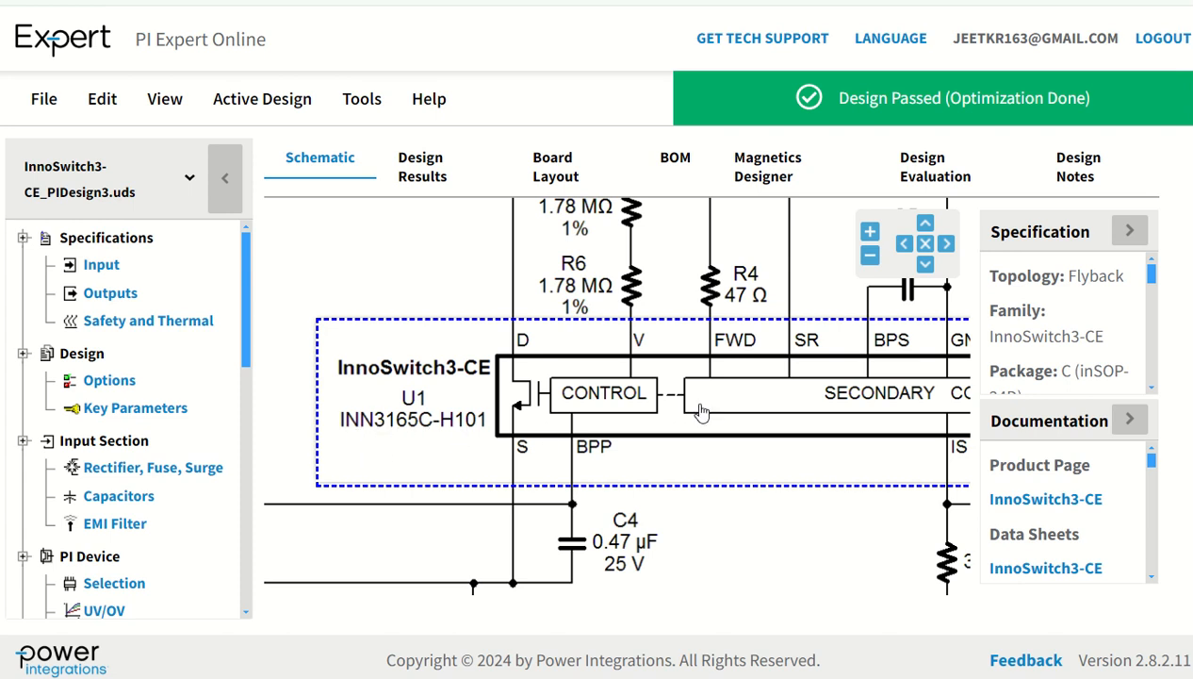
pyautogui.scroll(-5, 700, 412)
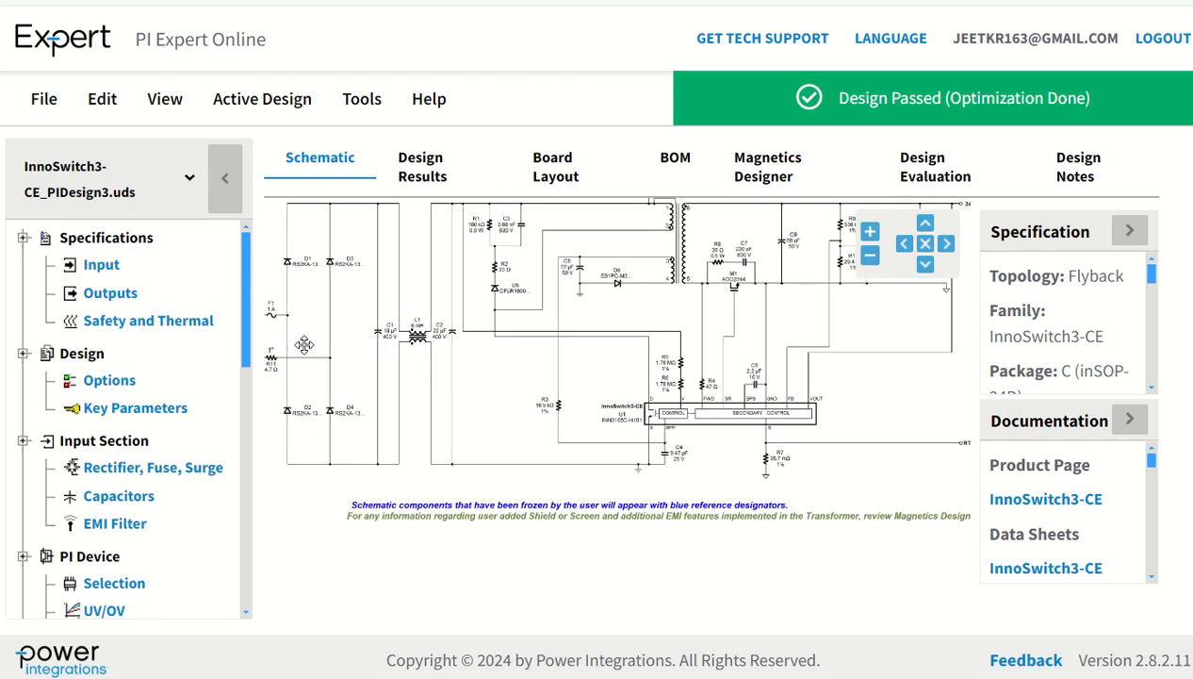
pyautogui.scroll(3, 305, 345)
pyautogui.scroll(-3, 304, 344)
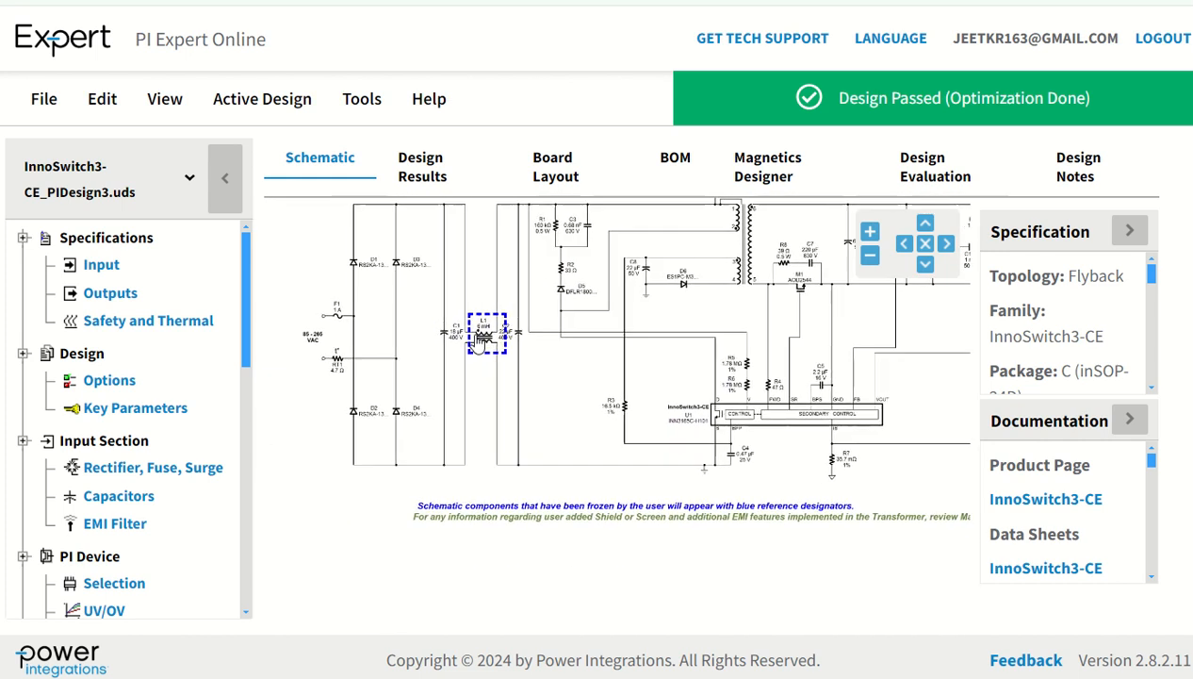
pyautogui.scroll(5, 327, 346)
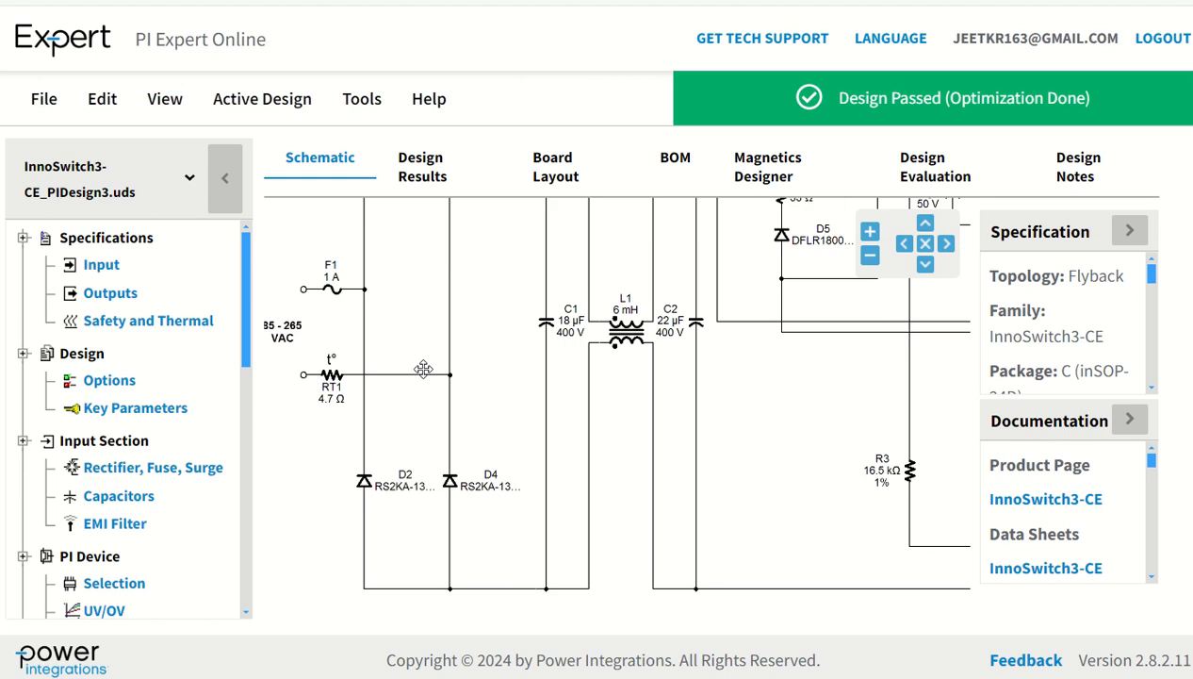
pyautogui.scroll(-3, 441, 465)
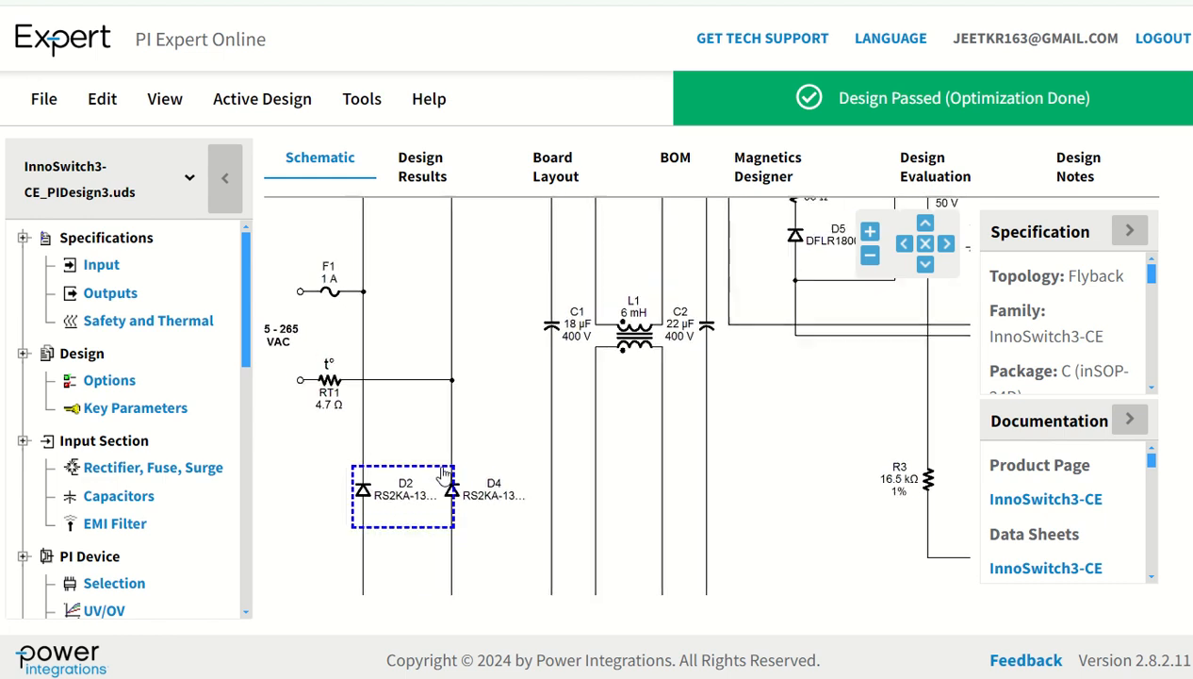
pyautogui.scroll(3, 558, 396)
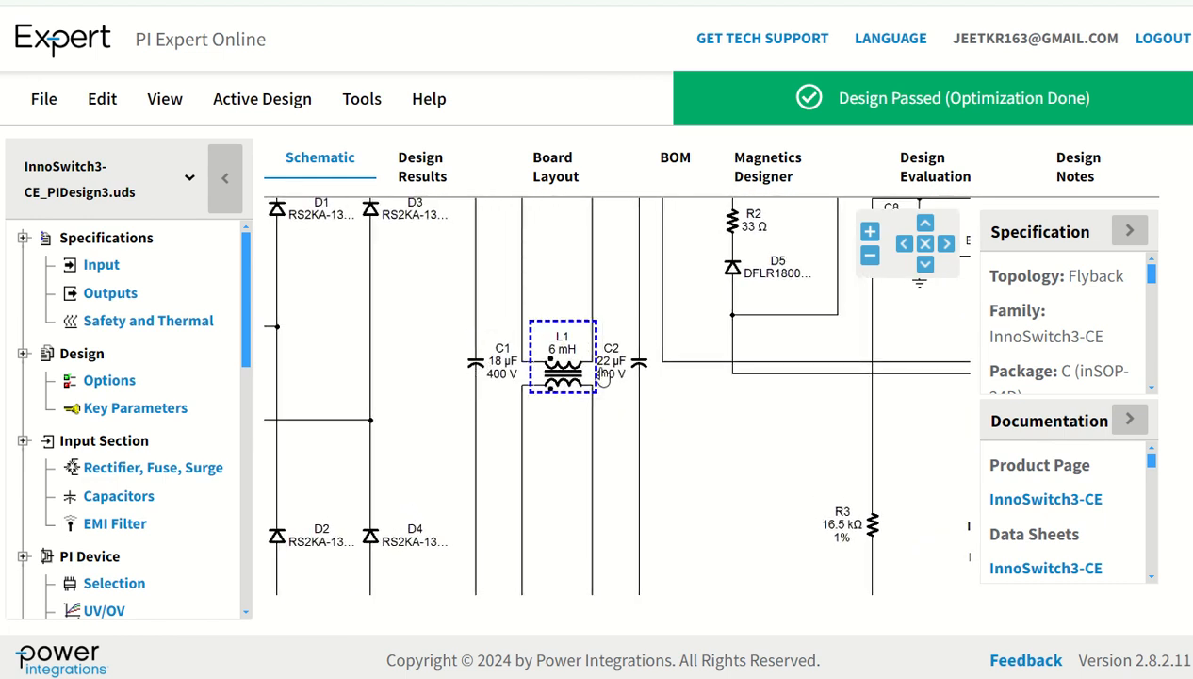
pyautogui.scroll(-3, 624, 402)
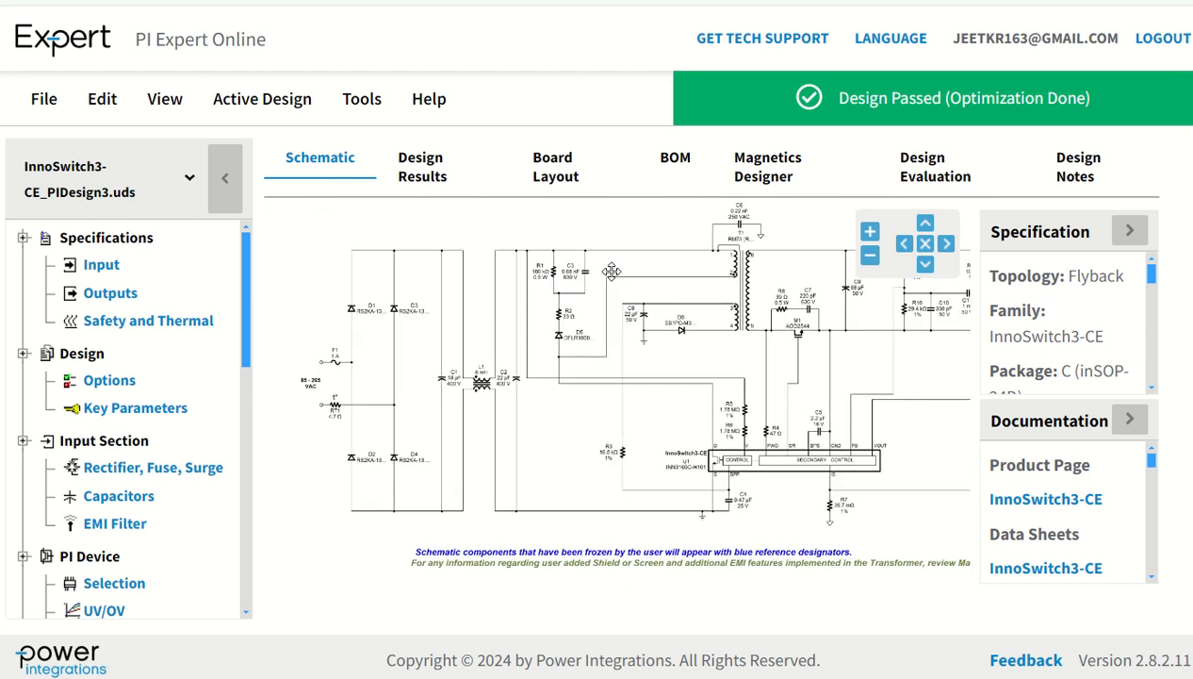
pyautogui.scroll(2, 611, 271)
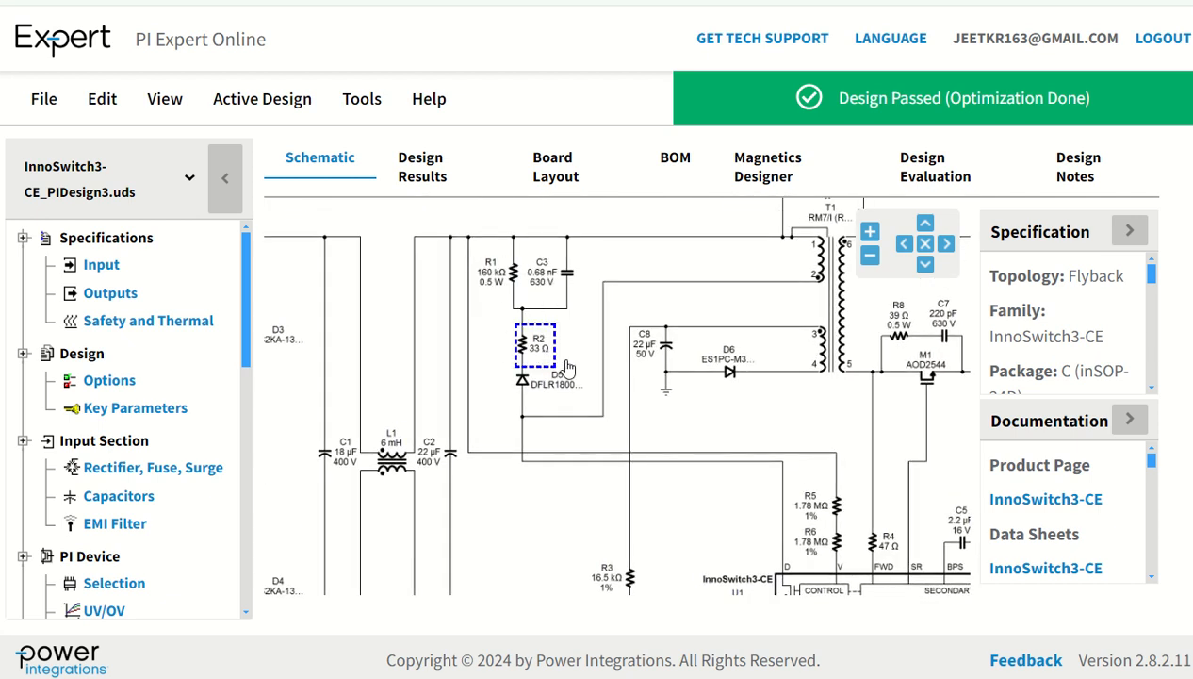
pyautogui.scroll(-3, 591, 374)
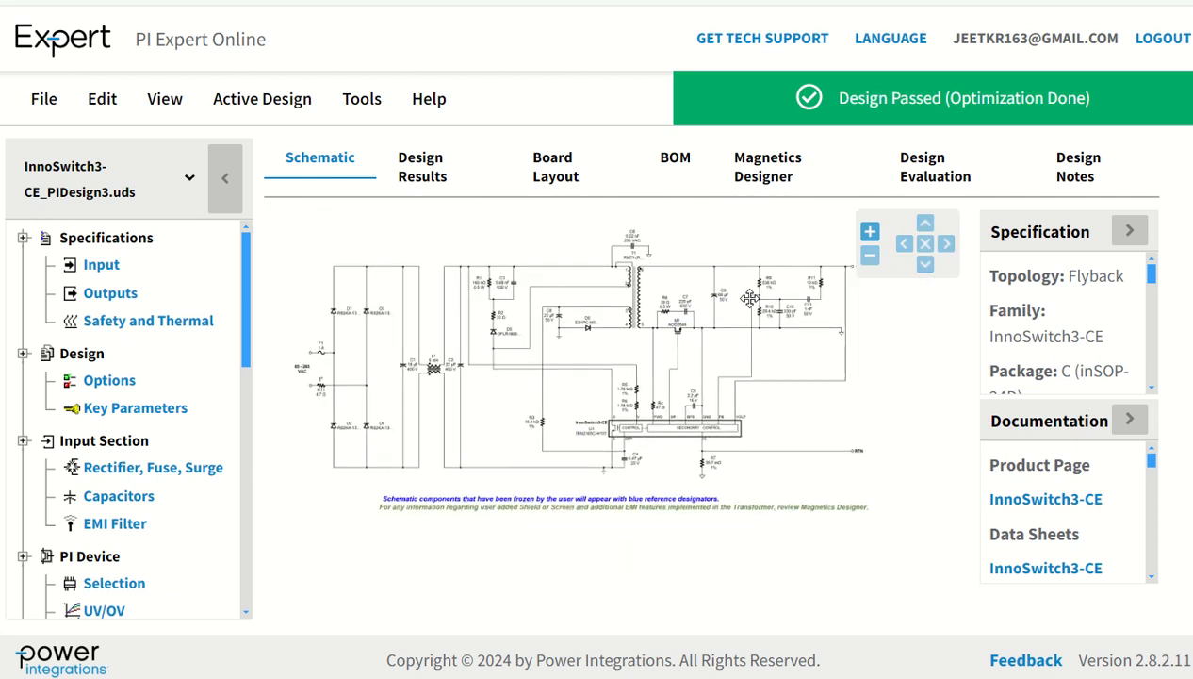
pyautogui.scroll(1, 754, 295)
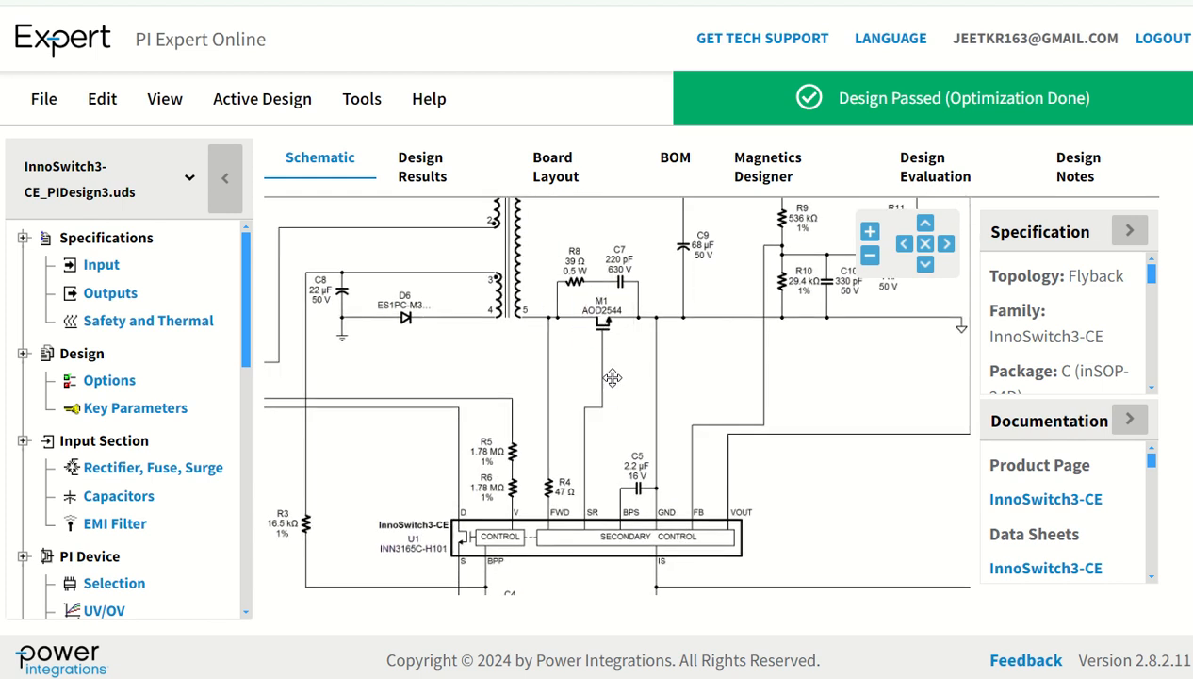
pyautogui.scroll(2, 604, 313)
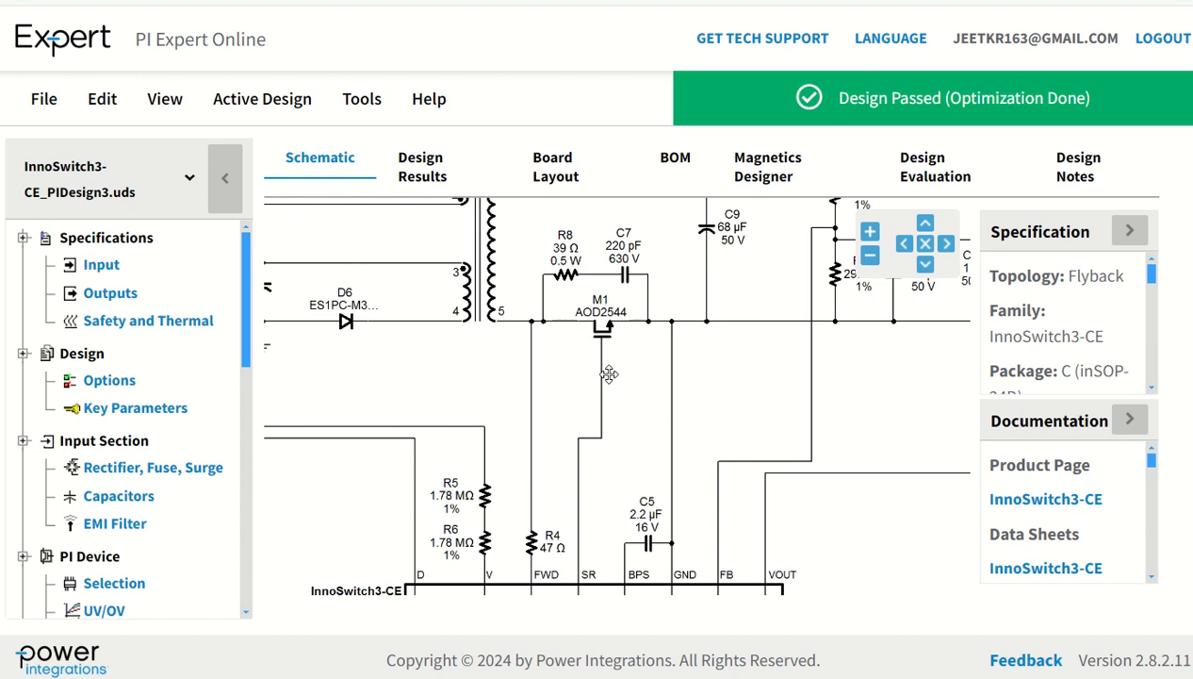
# - Examine the schematic's secondary side, from synchronous rectifier M1 and the output filter to the feedback divider and IS sense resistor R7
pyautogui.moveTo(627, 382); pyautogui.dragTo(615, 538)
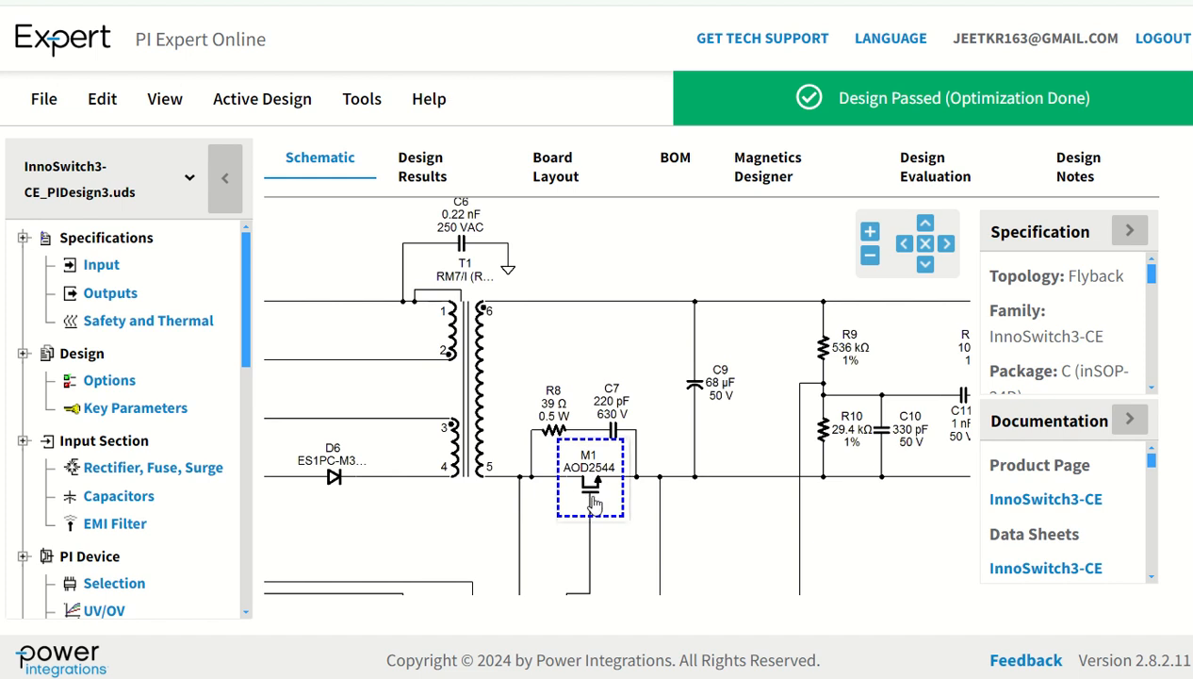
pyautogui.moveTo(668, 532); pyautogui.dragTo(505, 527)
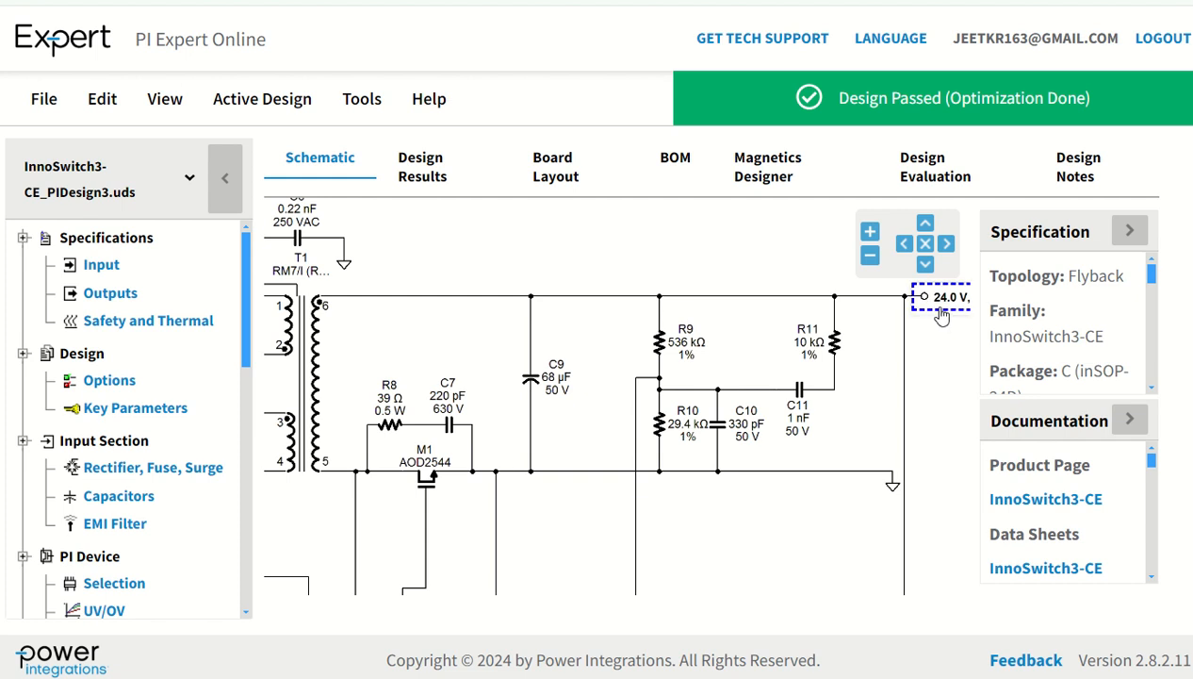
pyautogui.moveTo(765, 536); pyautogui.dragTo(776, 367)
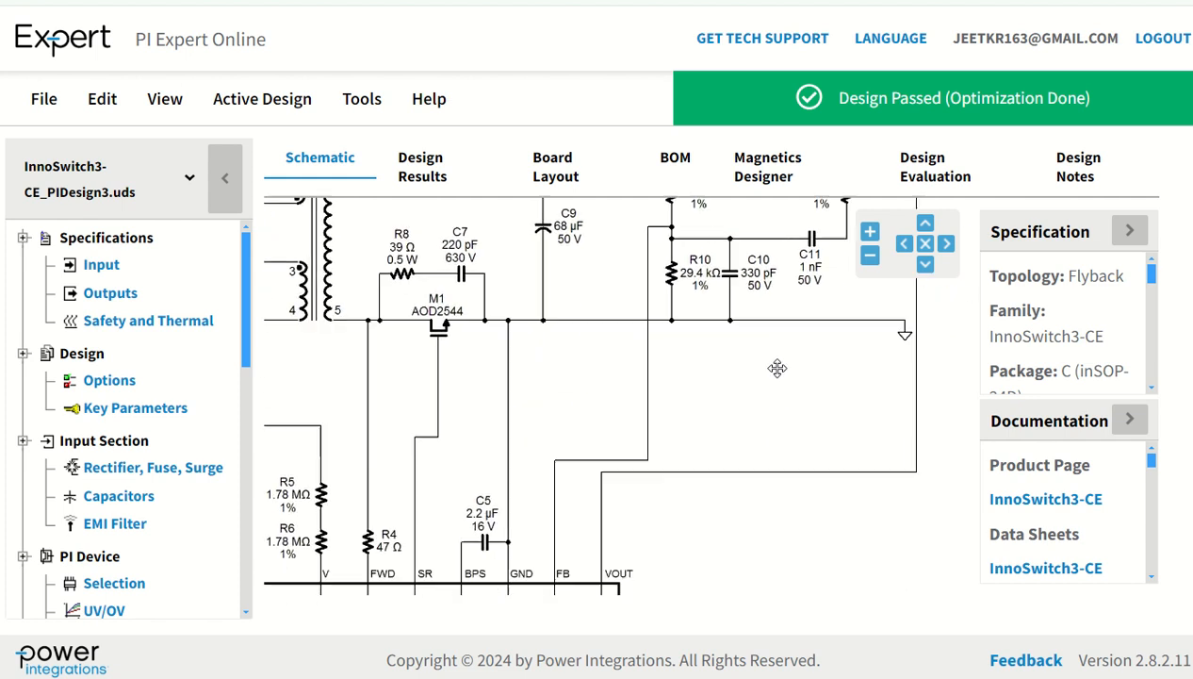
pyautogui.scroll(-3, 770, 523)
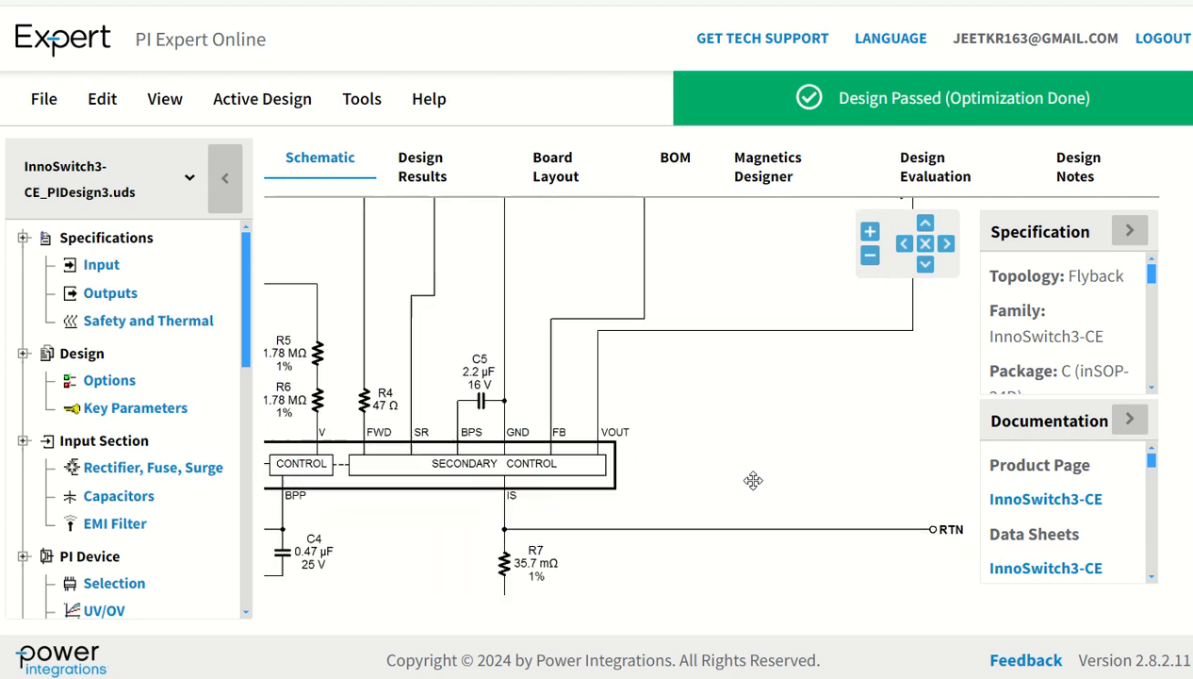
pyautogui.scroll(-2, 753, 480)
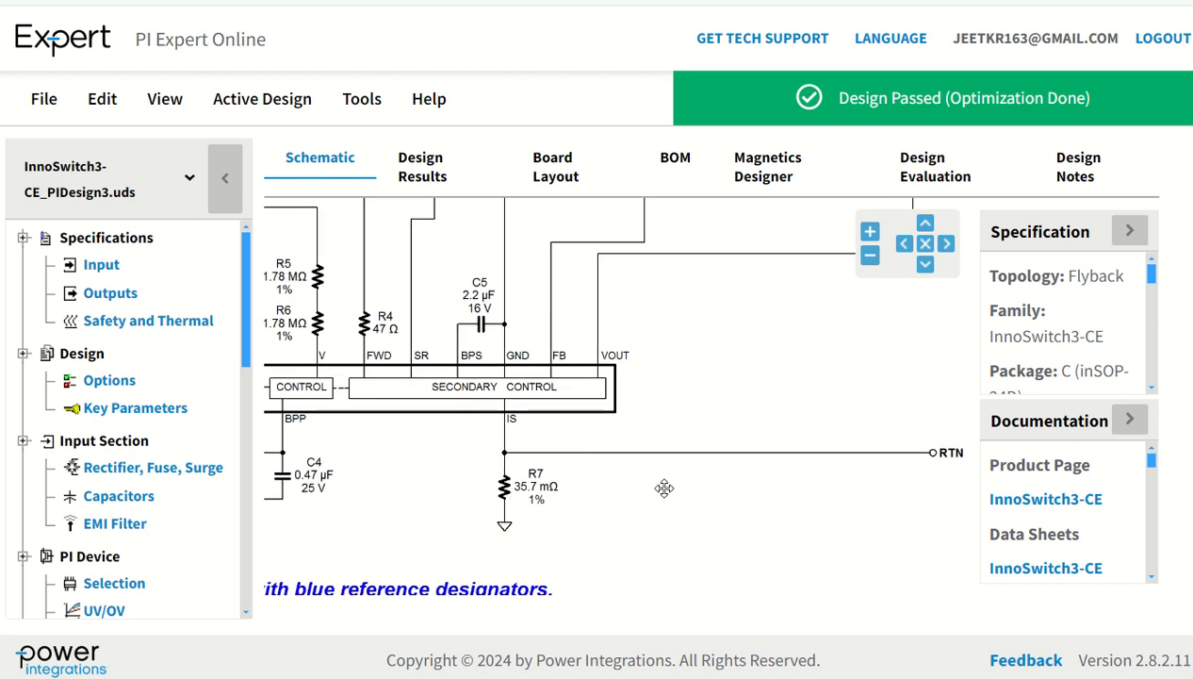
pyautogui.scroll(-3, 692, 486)
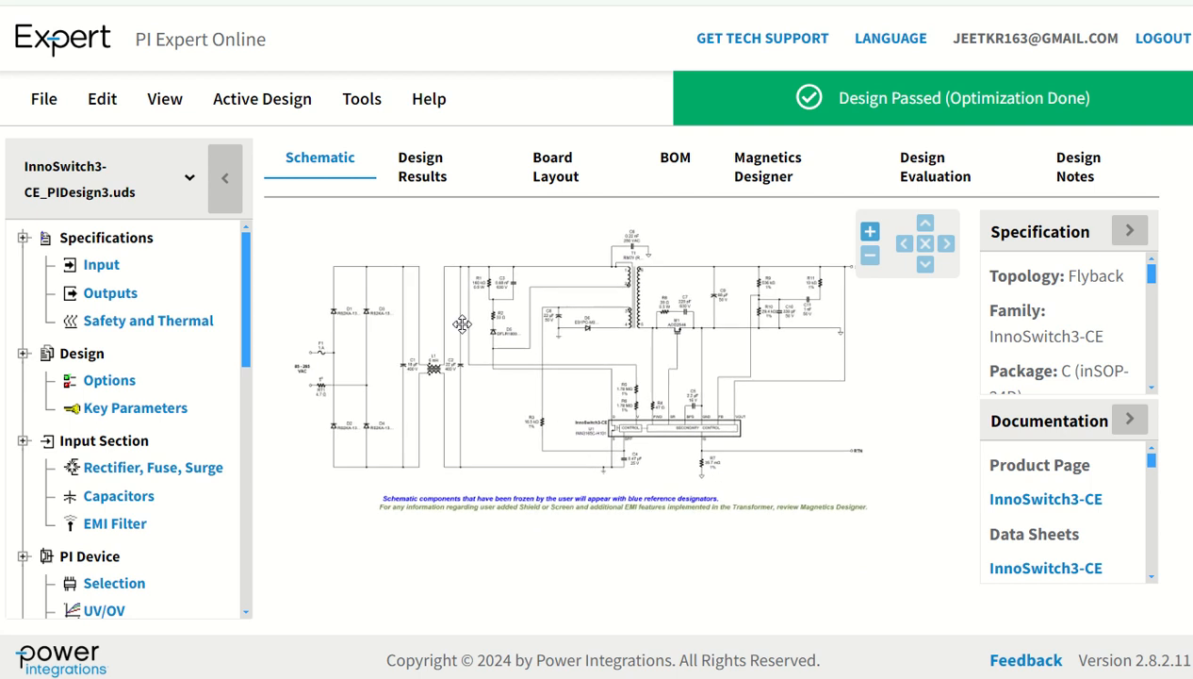
# - Review the design results from the power supply input and device variables down to the output rectifier and feedback circuit
pyautogui.click(423, 179)
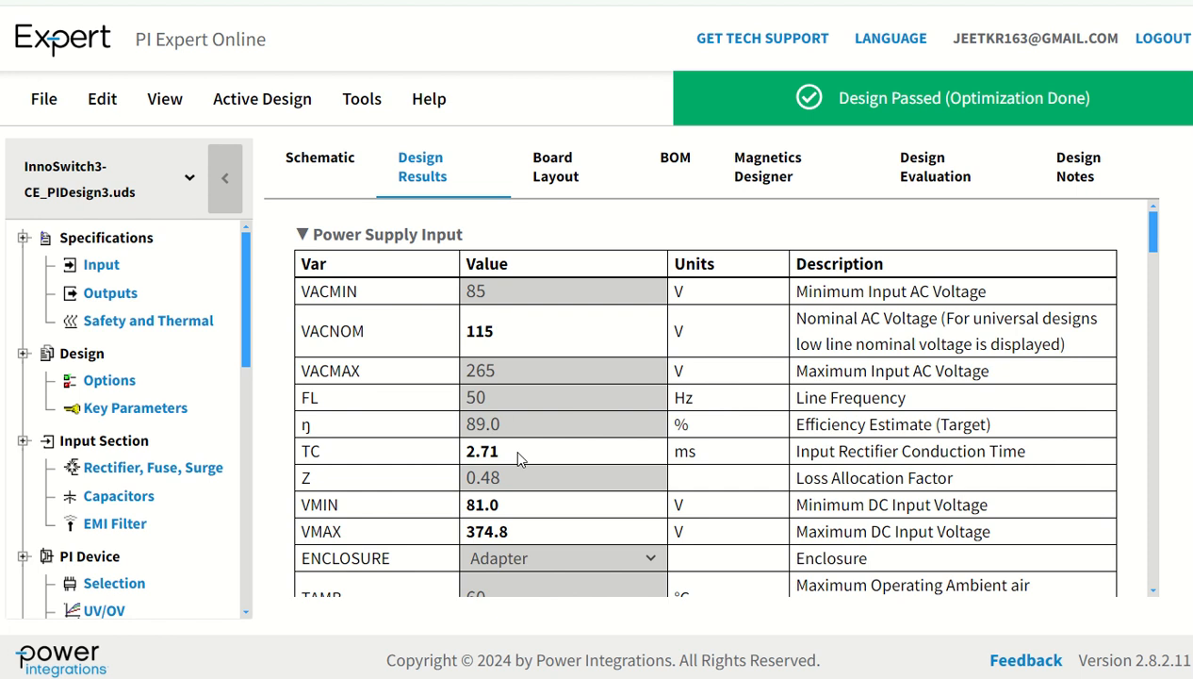
pyautogui.scroll(-6, 517, 458)
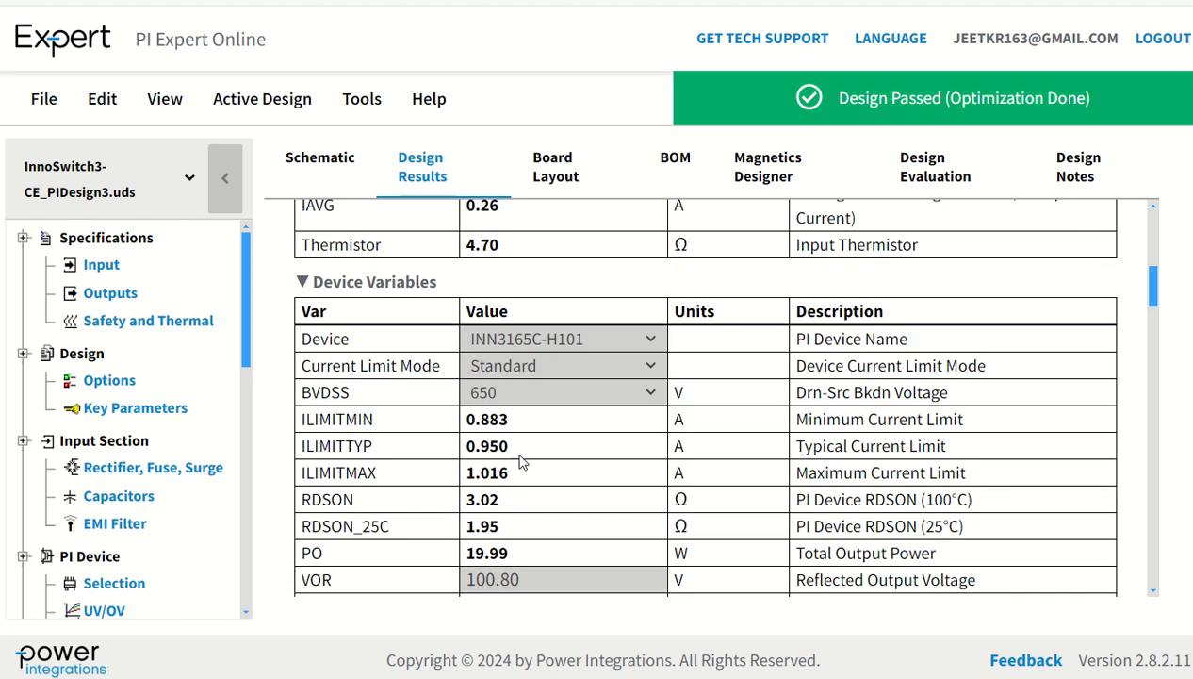
pyautogui.scroll(6, 521, 462)
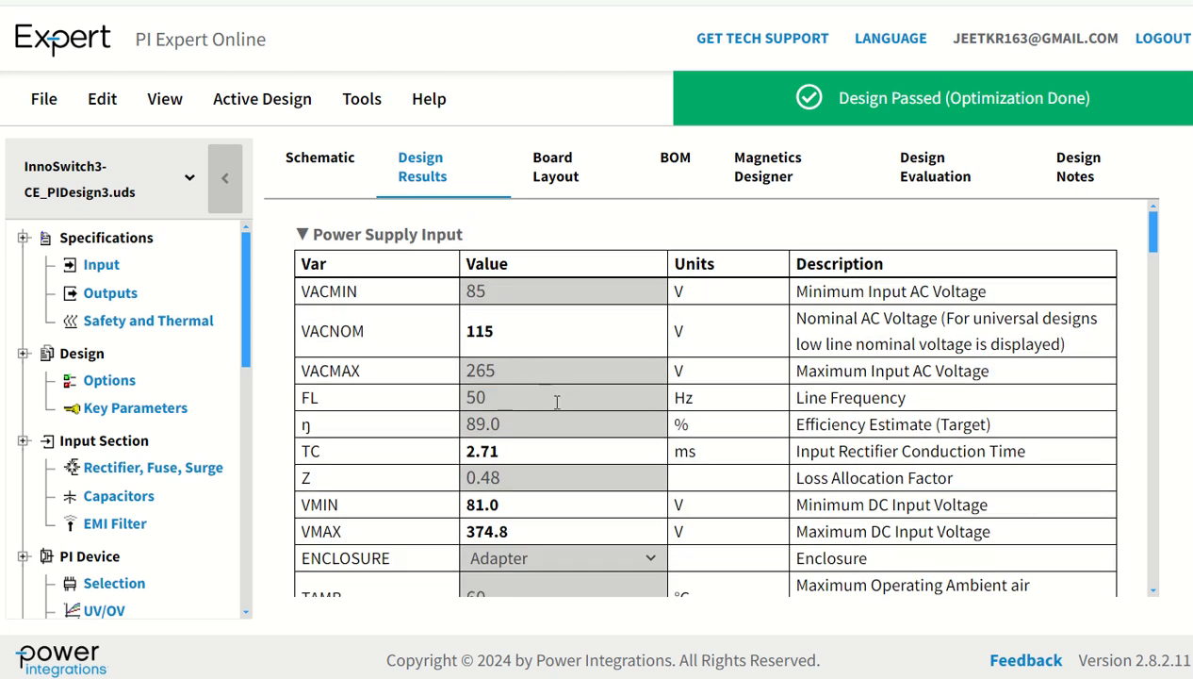
pyautogui.scroll(-1, 556, 401)
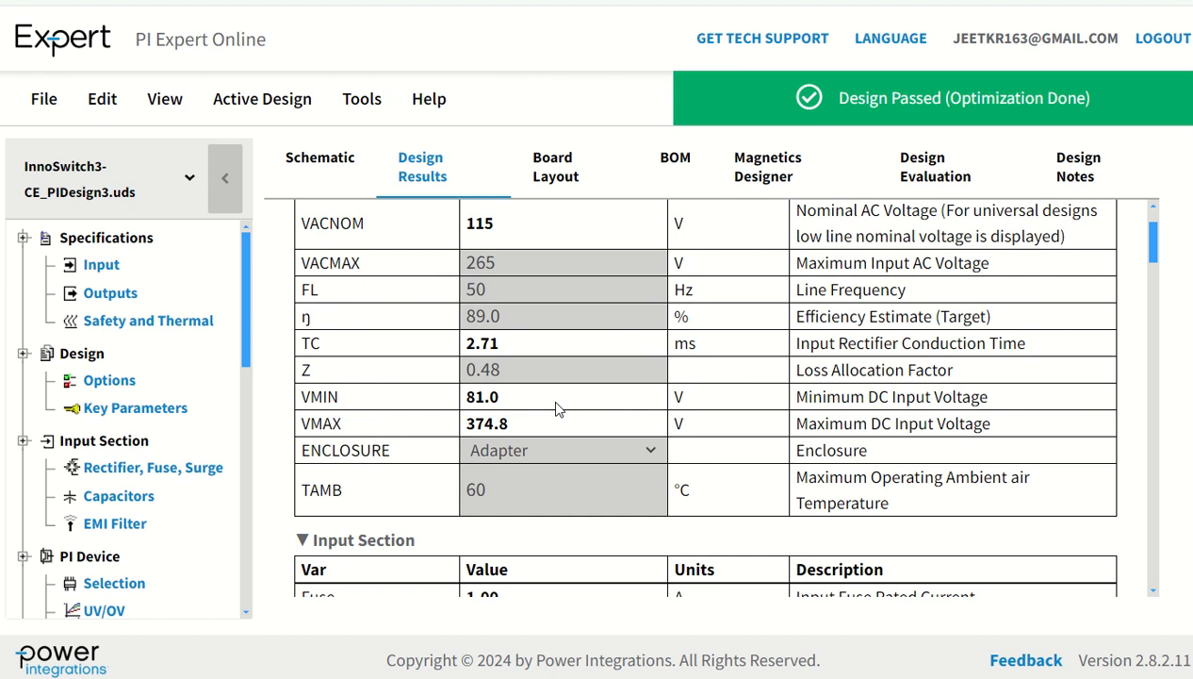
pyautogui.scroll(-12, 556, 407)
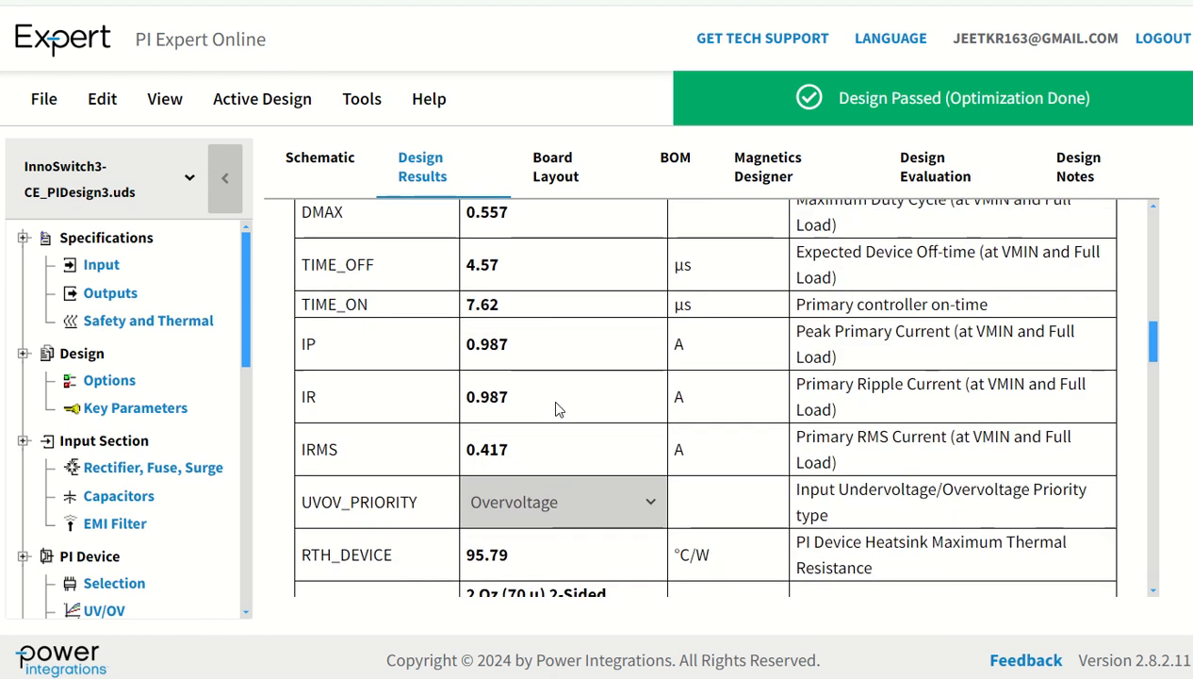
pyautogui.scroll(-15, 556, 407)
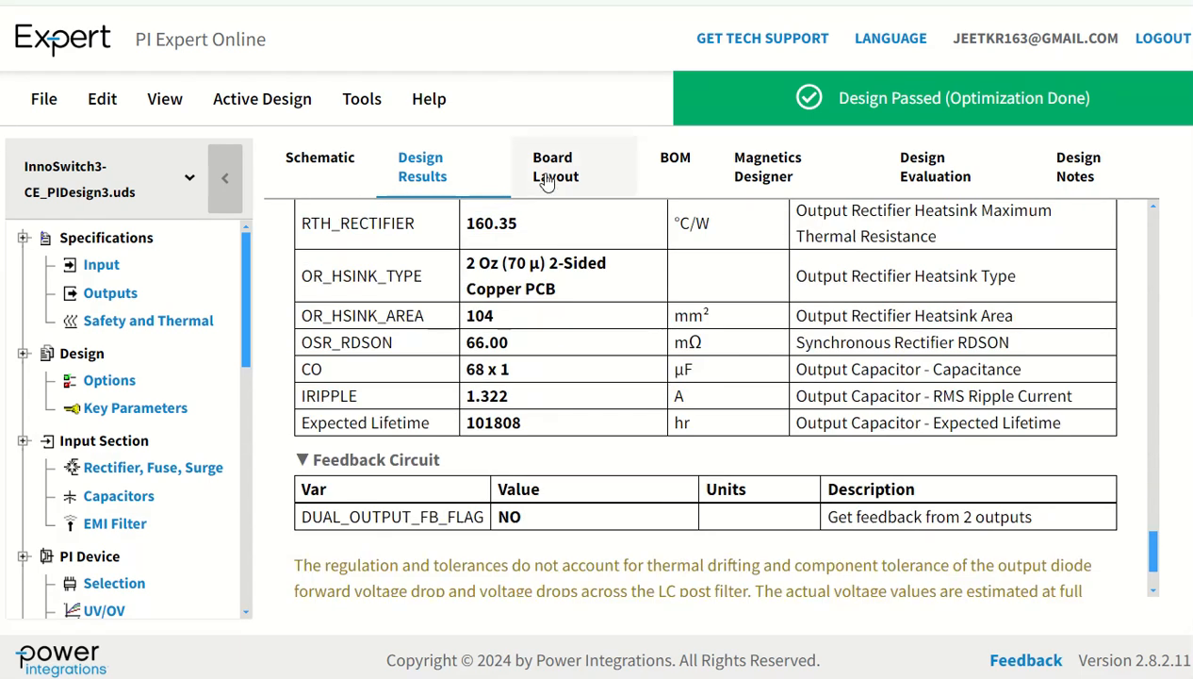
# - Examine the recommended board layout and read through its numbered layout guidelines
pyautogui.click(546, 179)
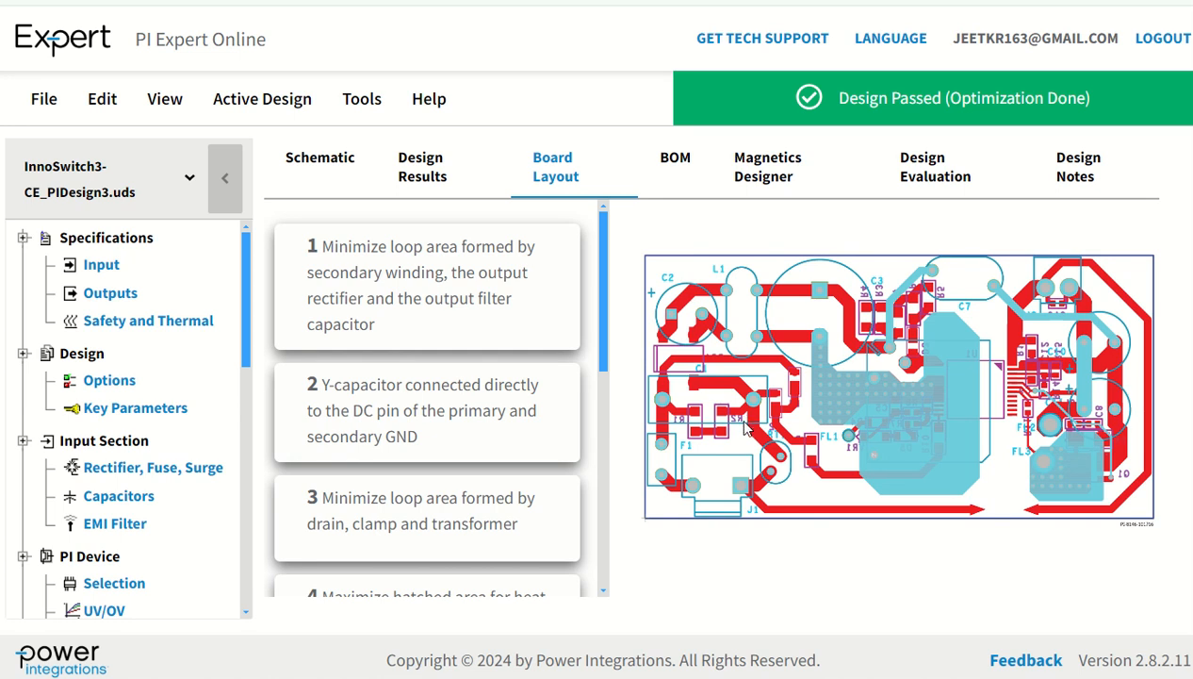
pyautogui.scroll(-5, 478, 460)
pyautogui.scroll(5, 424, 523)
# - Review the complete bill of materials, including part values, descriptions, manufacturers and part numbers
pyautogui.click(675, 162)
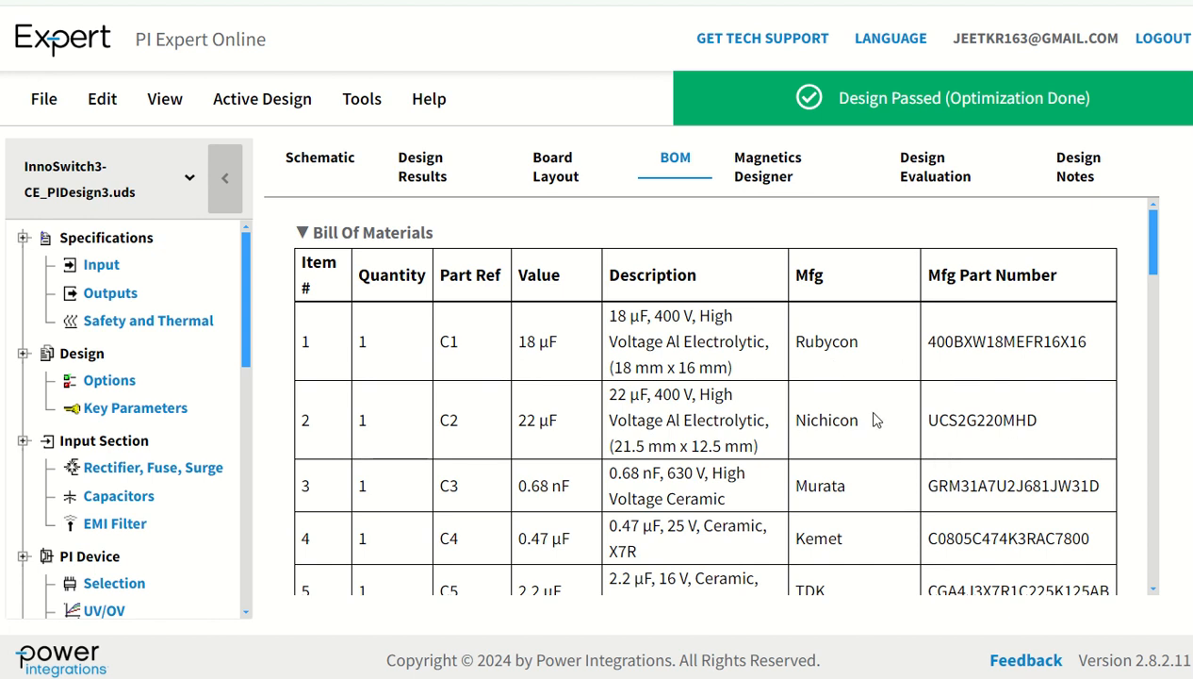
pyautogui.scroll(-1, 875, 420)
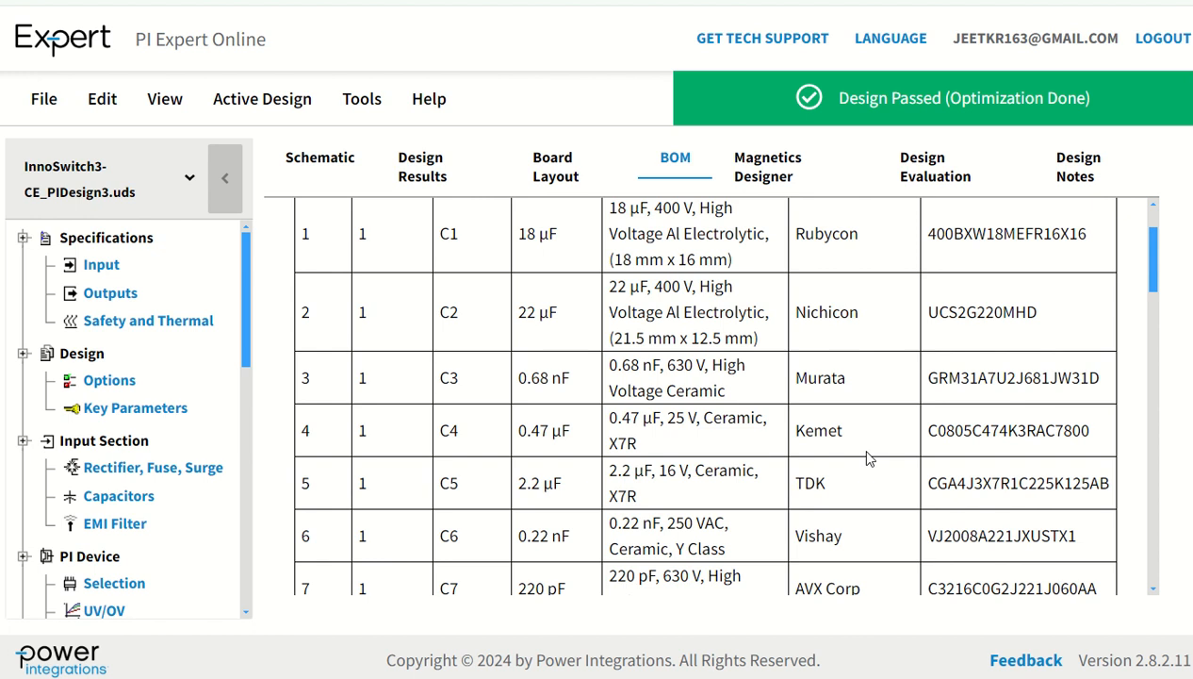
pyautogui.scroll(-8, 869, 457)
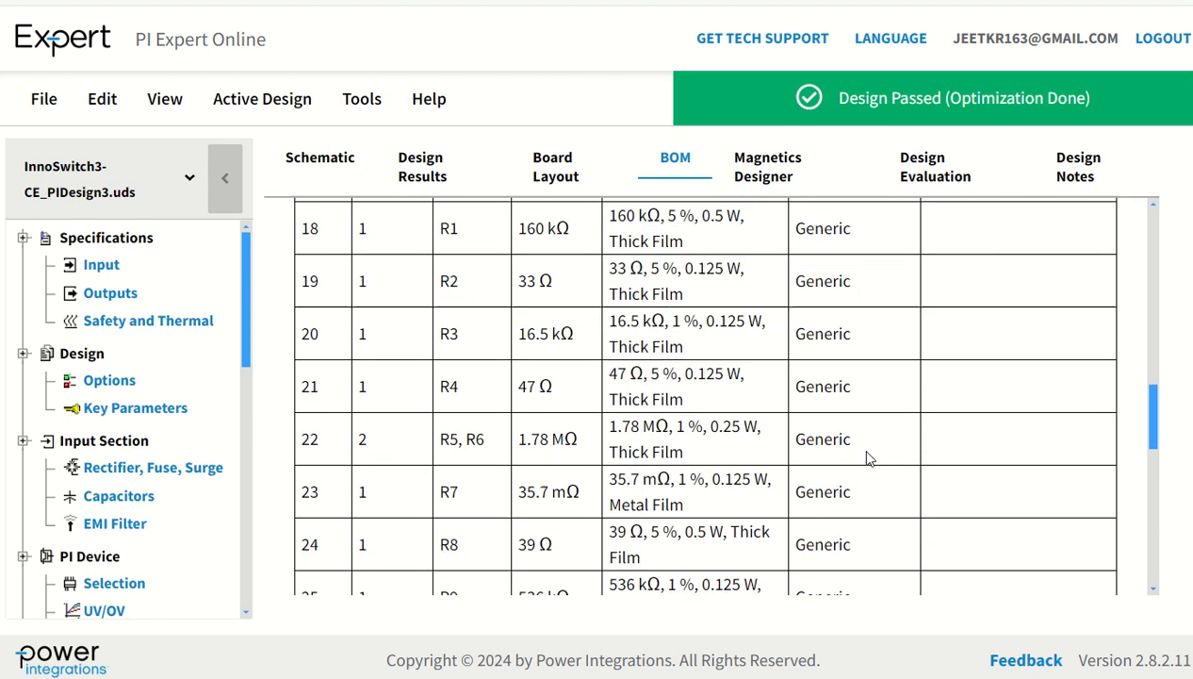
pyautogui.scroll(-7, 868, 457)
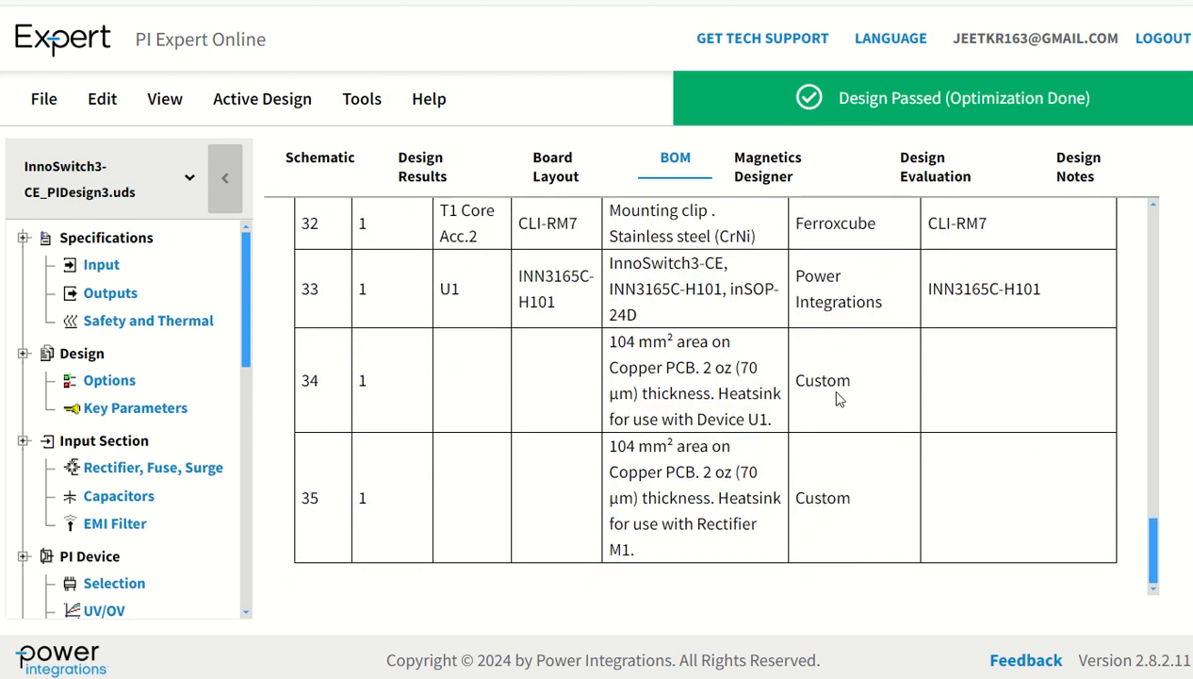
# - Examine the transformer's mechanical diagram, electrical diagram and winding details for the primary, primary bias and secondary in the Magnetics Designer
pyautogui.click(768, 176)
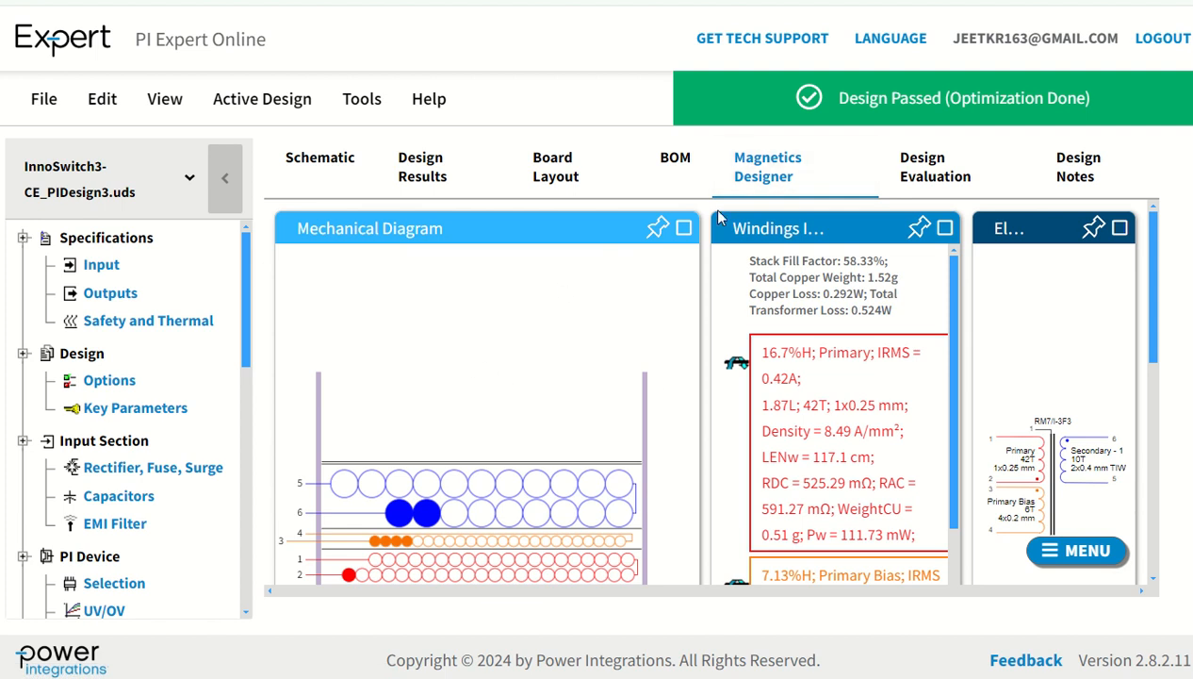
pyautogui.scroll(-3, 501, 383)
pyautogui.scroll(3, 498, 387)
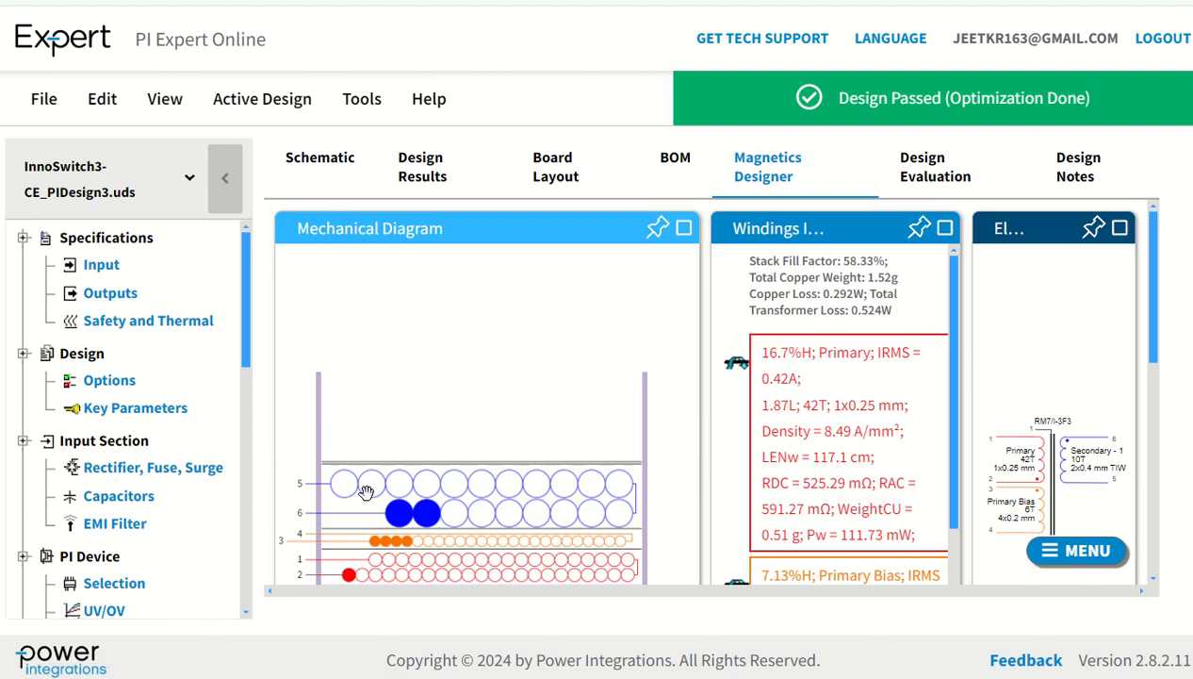
pyautogui.scroll(-3, 474, 431)
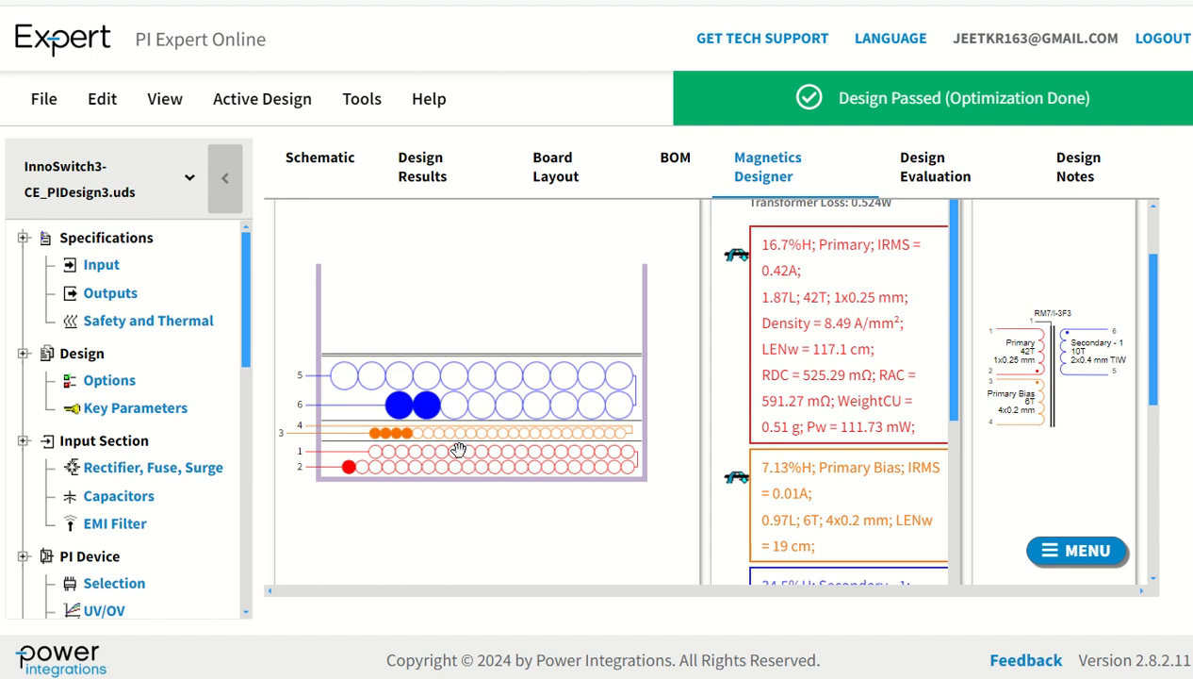
pyautogui.scroll(1, 1082, 387)
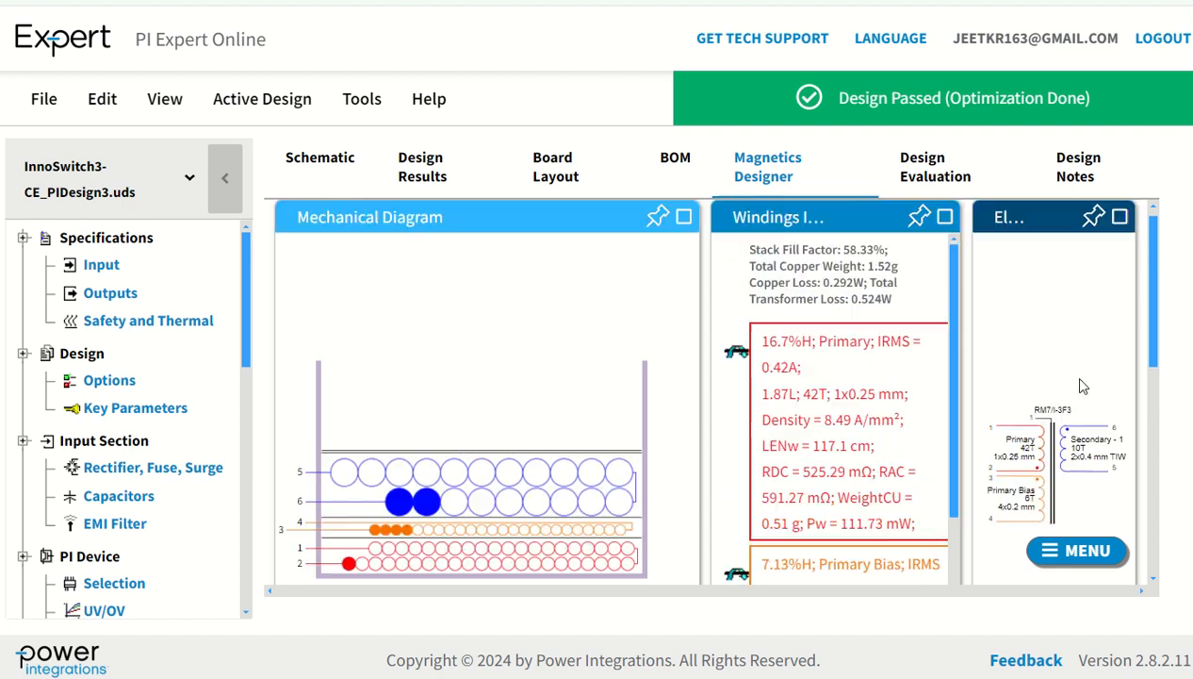
pyautogui.scroll(-2, 1083, 389)
pyautogui.scroll(1, 1082, 389)
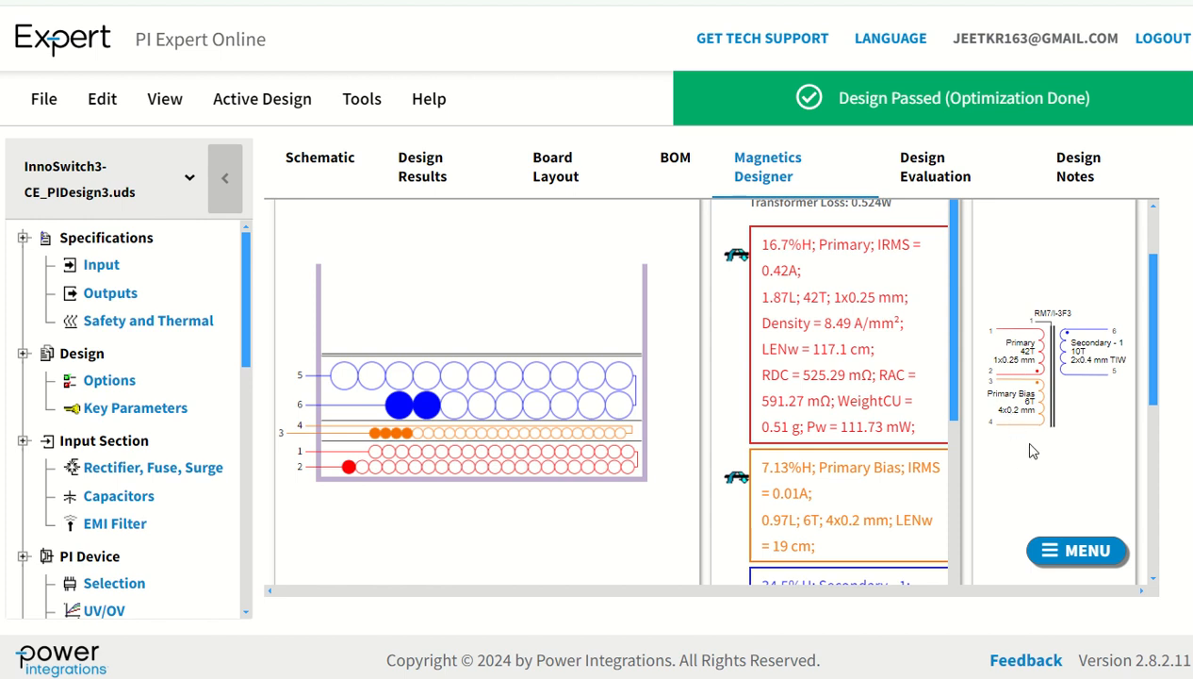
pyautogui.scroll(-3, 863, 419)
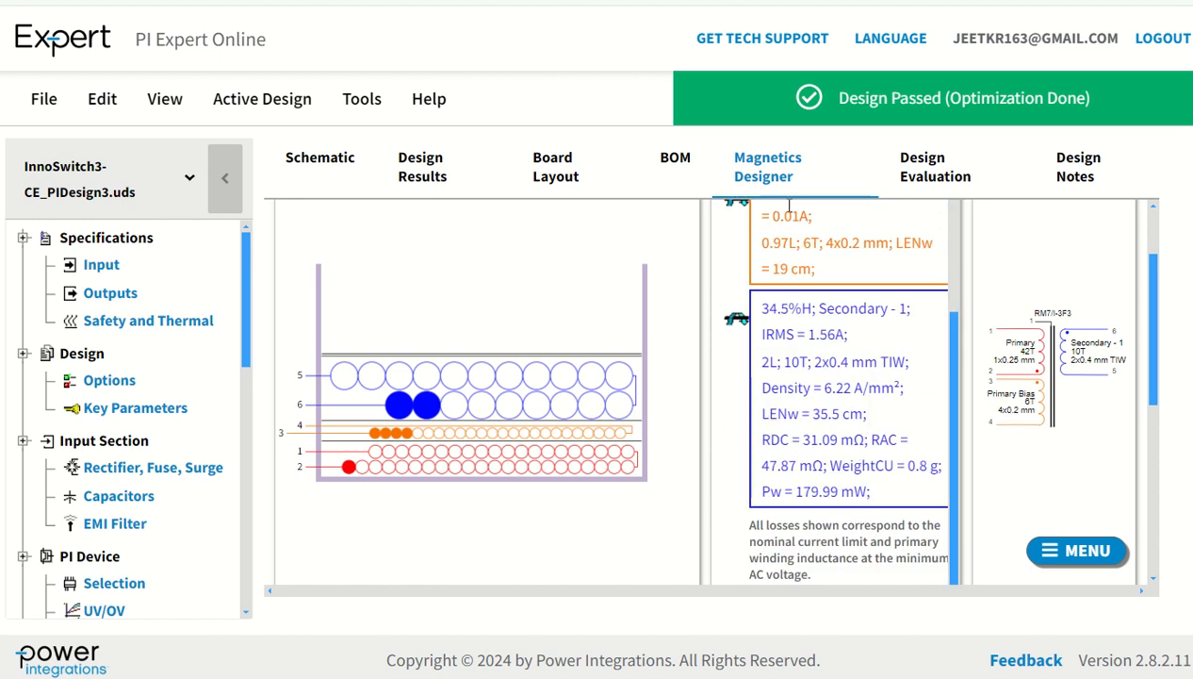
# - Examine the design evaluation's specifications, operating conditions and percentage loss pie chart
pyautogui.click(932, 166)
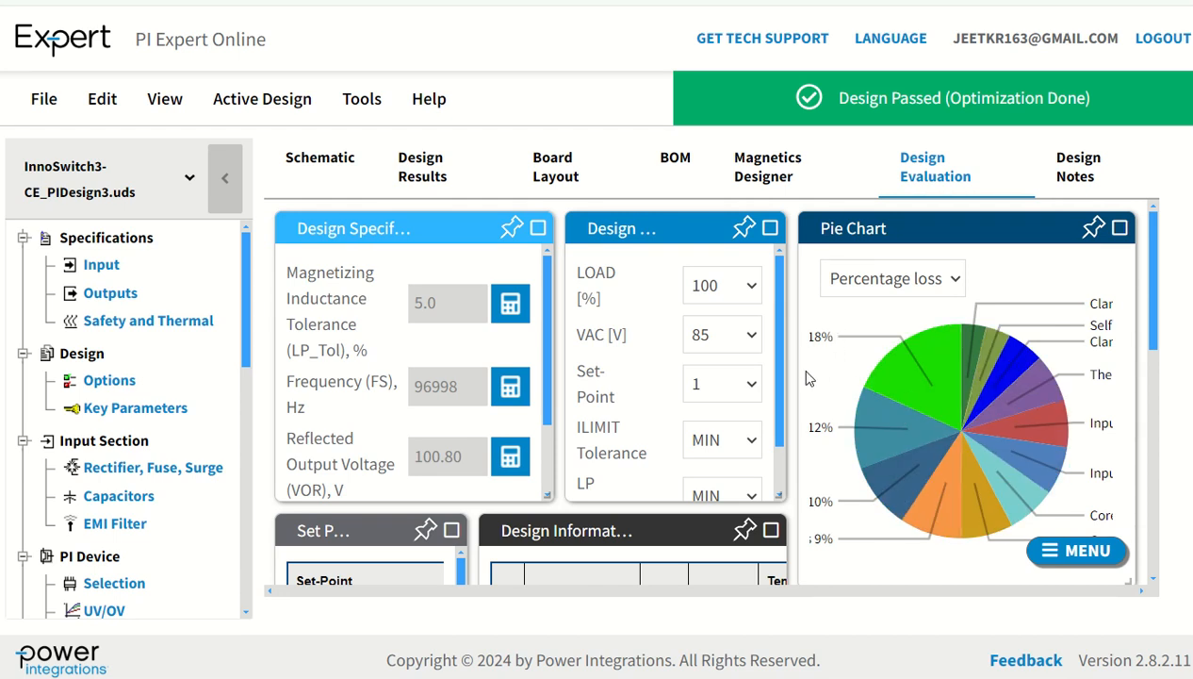
pyautogui.scroll(-1, 753, 430)
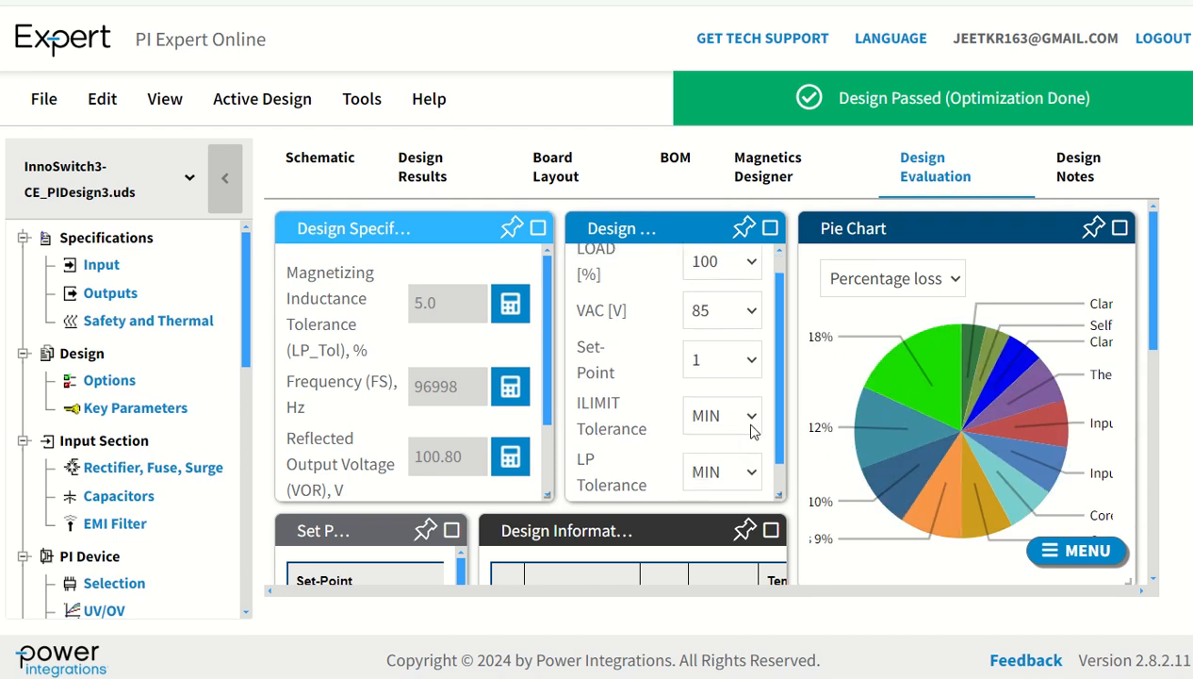
pyautogui.scroll(-3, 1131, 441)
pyautogui.scroll(1, 1046, 411)
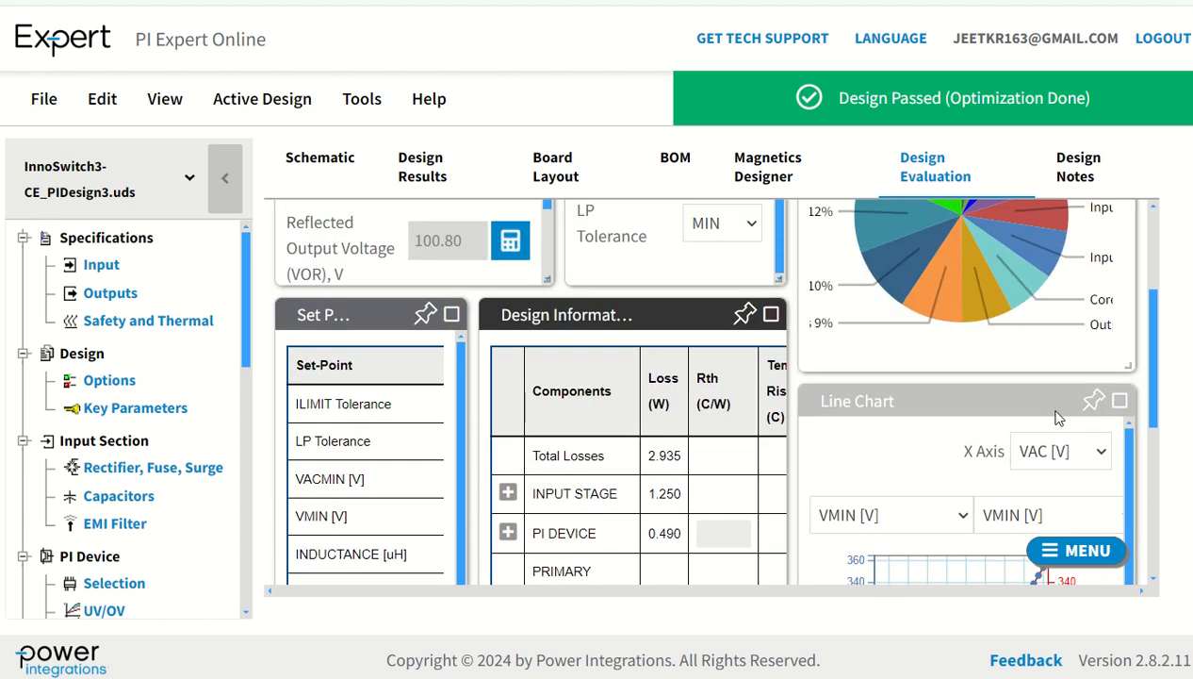
pyautogui.scroll(2, 1046, 409)
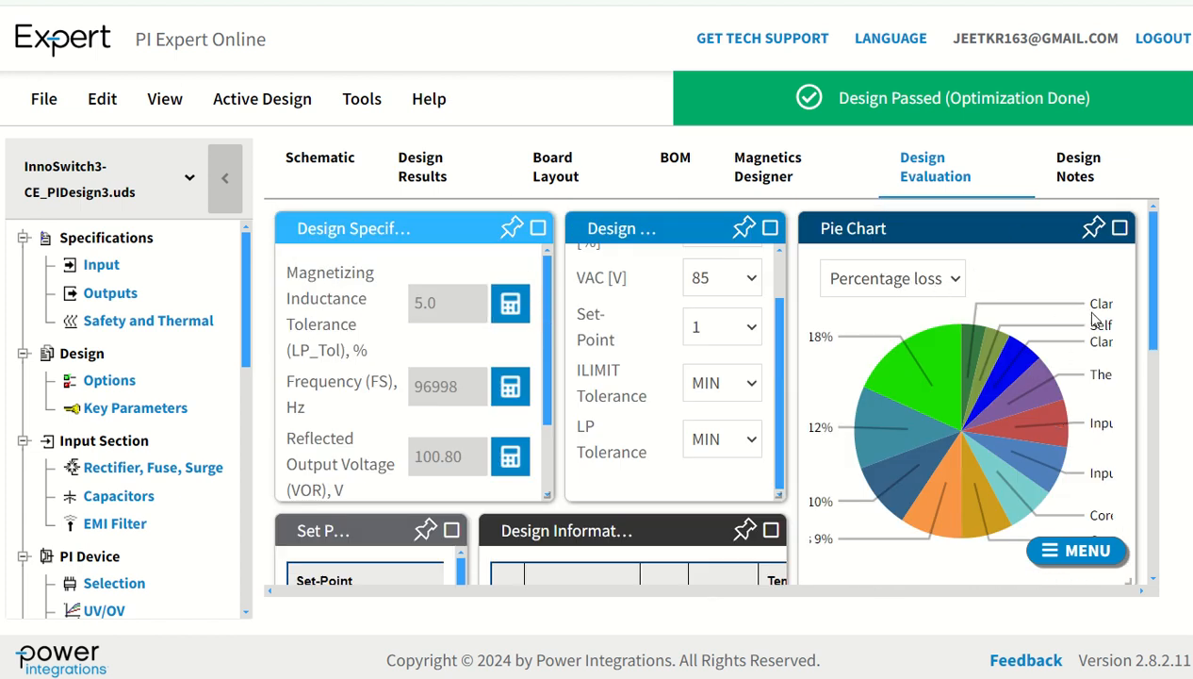
pyautogui.scroll(-1, 1093, 321)
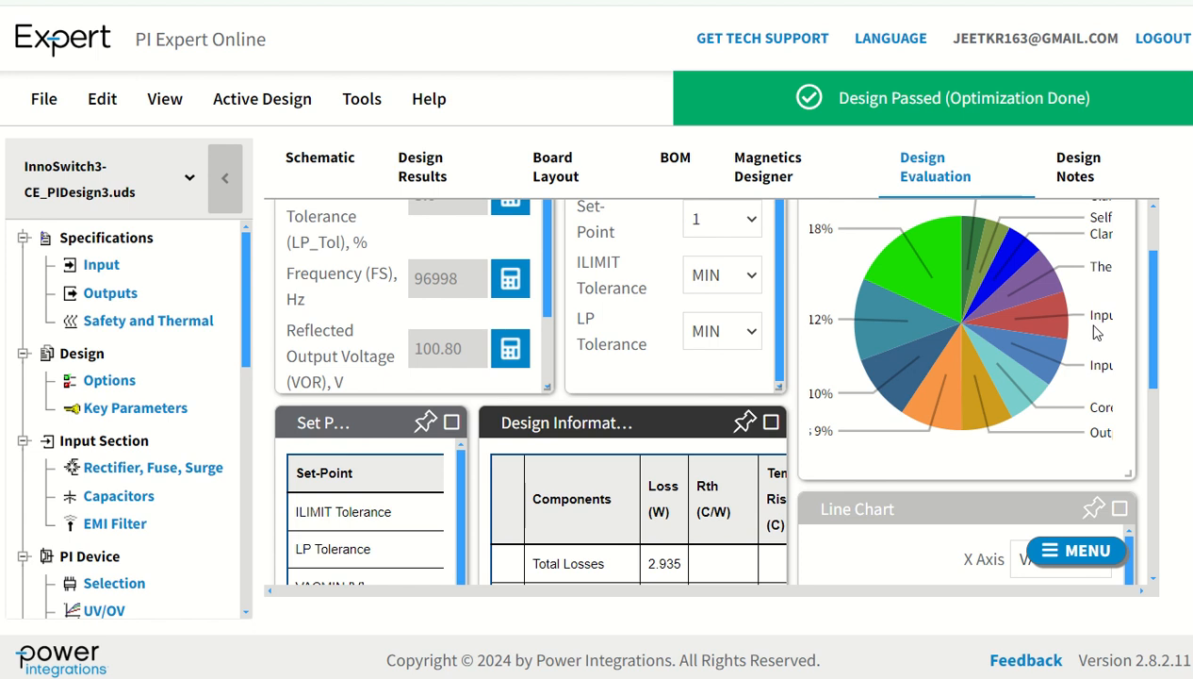
# - Reduce the page zoom to 67% and inspect the pie chart's loss labels, set points, component losses and VMIN line chart
pyautogui.hotkey('ctrl', '-')
pyautogui.hotkey('ctrl', '-')
pyautogui.scroll(1, 1062, 313)
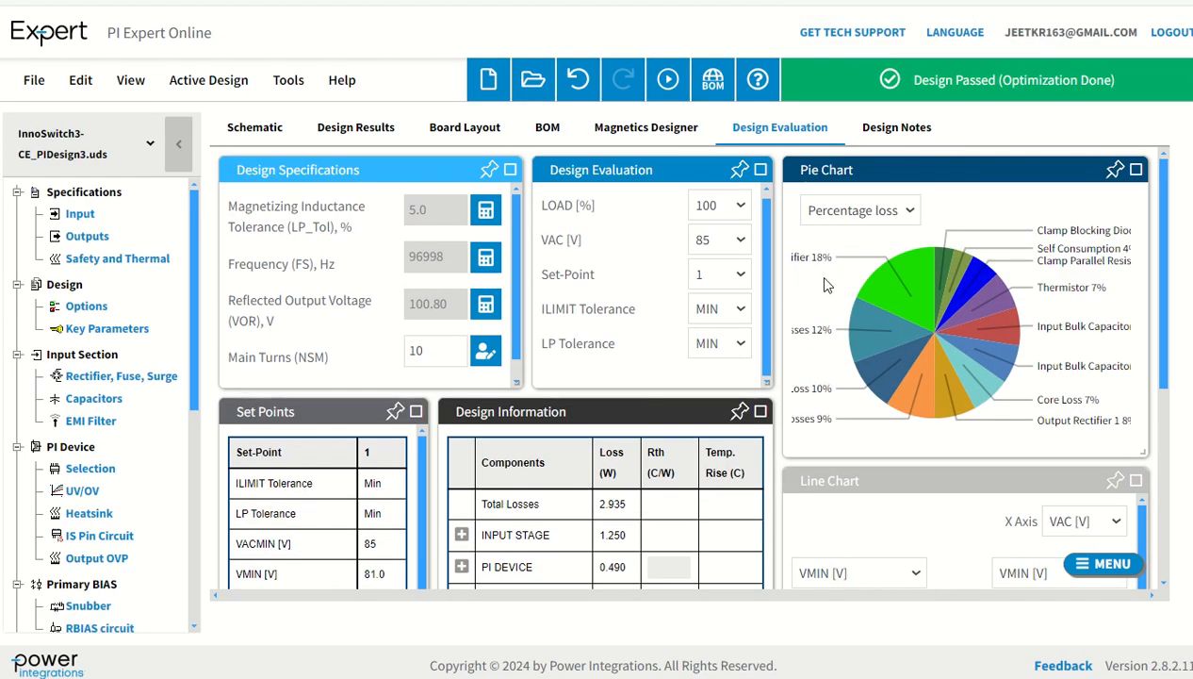
pyautogui.hotkey('ctrl', '-')
pyautogui.hotkey('ctrl', '-')
pyautogui.hotkey('ctrl', '-')
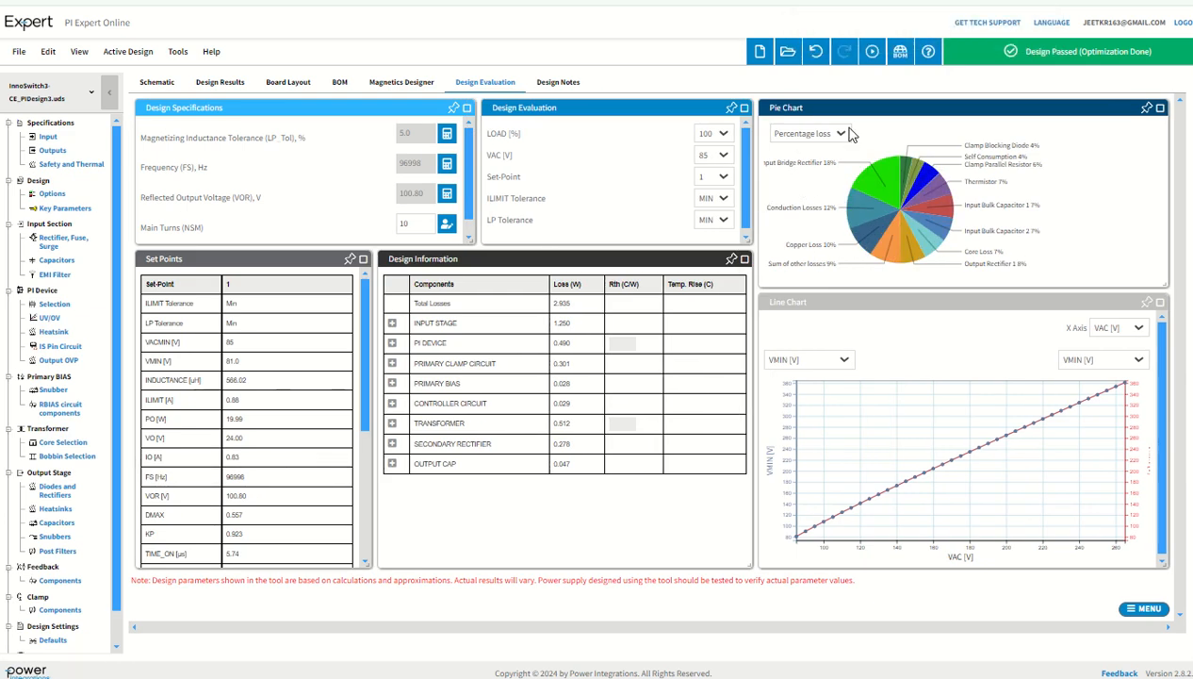
pyautogui.hotkey('ctrl', '+')
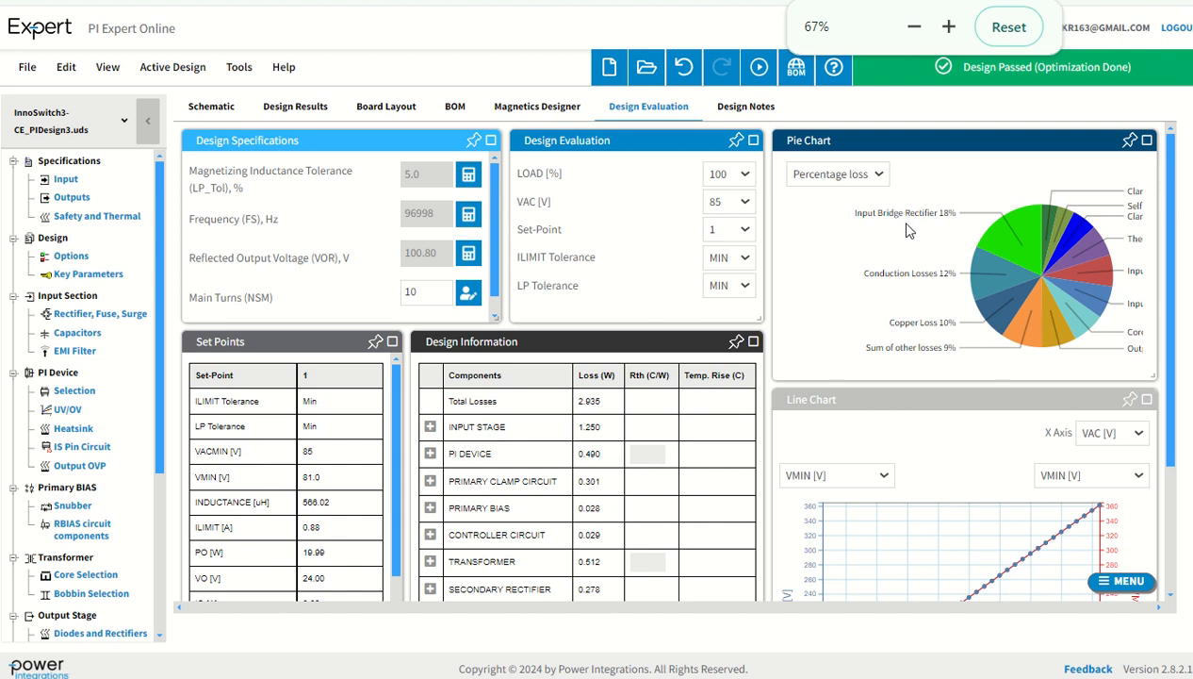
pyautogui.hotkey('ctrl', '+')
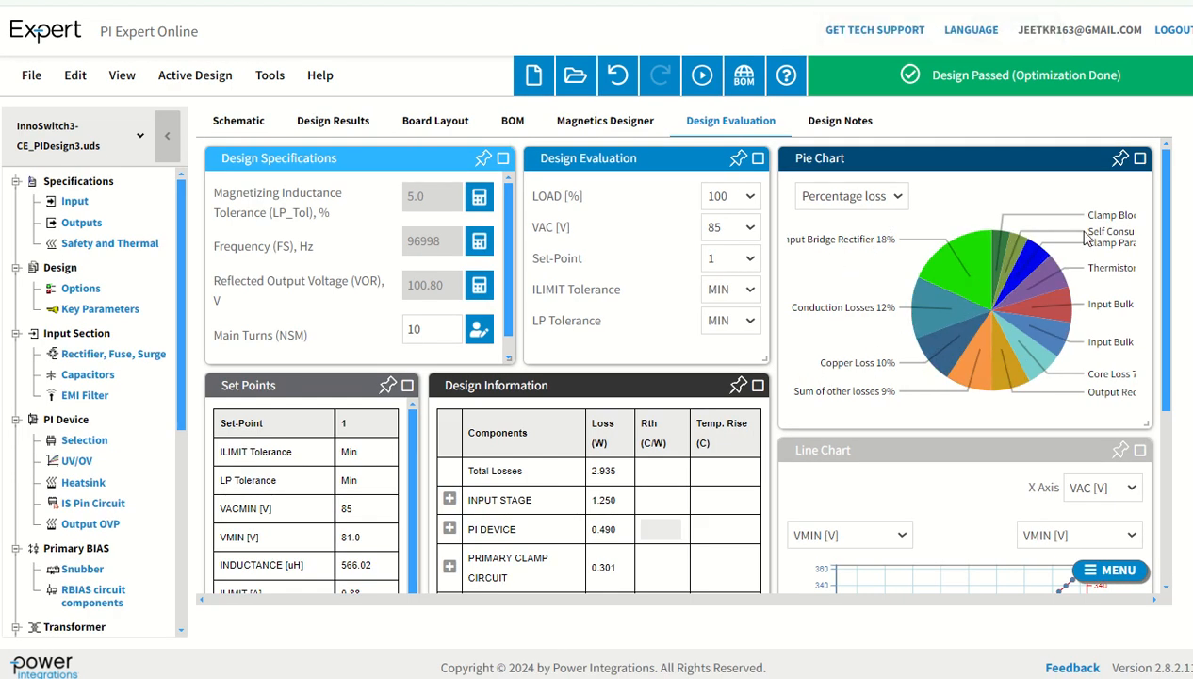
pyautogui.hotkey('ctrl', '-')
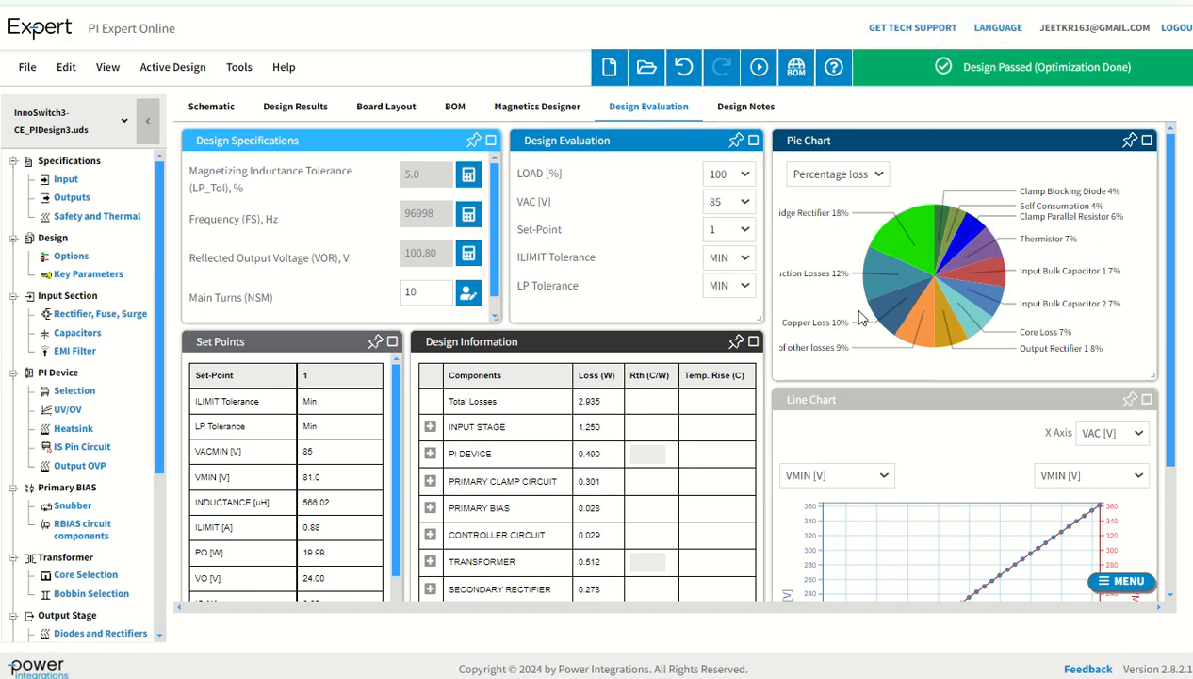
pyautogui.scroll(-2, 673, 129)
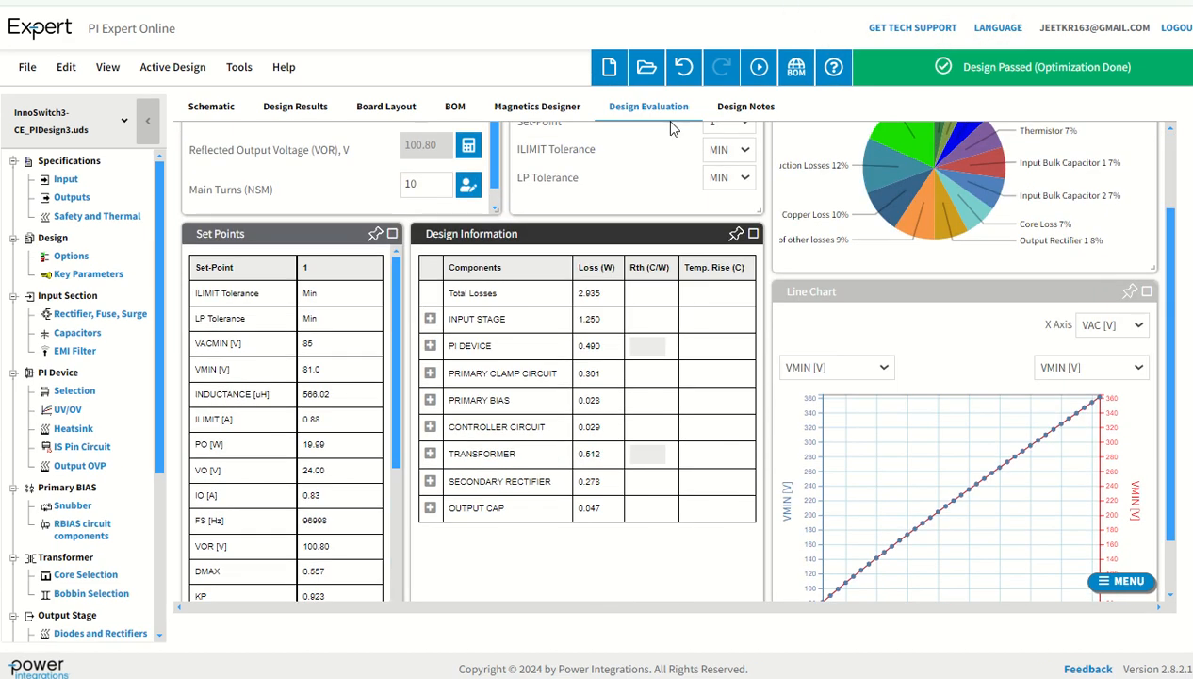
# - Write the design notes "Vout = 24V, Iout = 0.833A" and "Flyback and isolated", and view the Evaluation Report and Documentation section
pyautogui.click(740, 106)
pyautogui.click(498, 163)
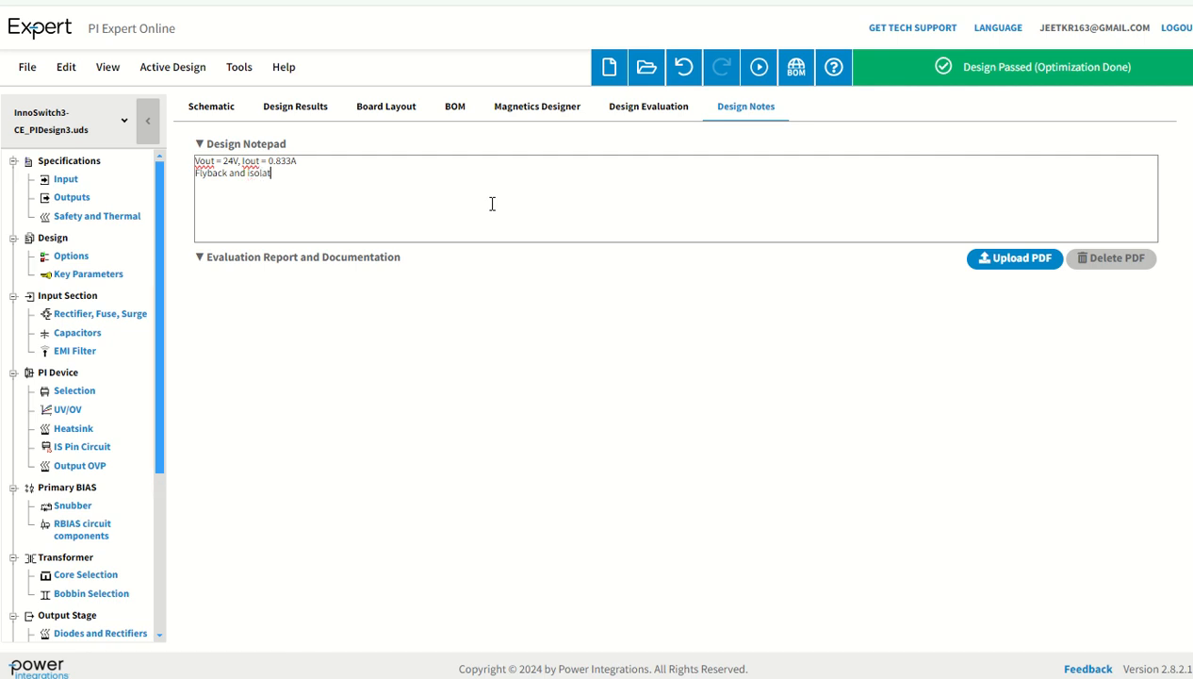
pyautogui.hotkey('ctrl', '+')
pyautogui.hotkey('ctrl', '+')
pyautogui.hotkey('ctrl', '+')
pyautogui.hotkey('ctrl', '+')
pyautogui.hotkey('ctrl', '+')
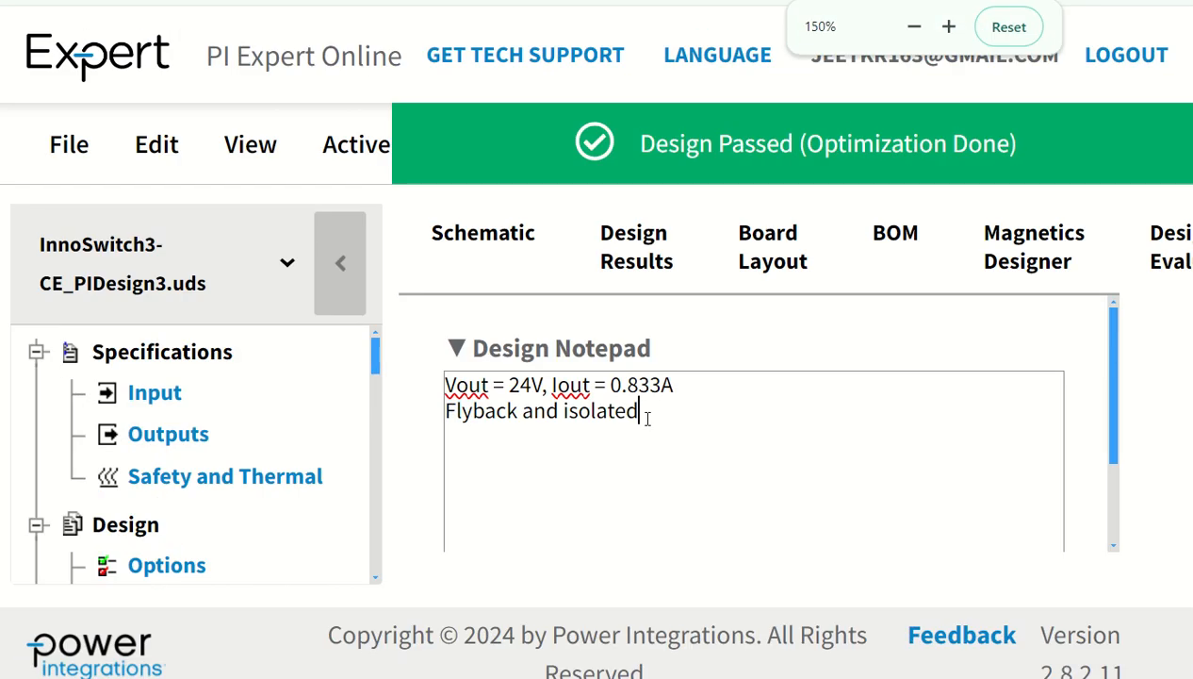
pyautogui.scroll(-2, 651, 418)
pyautogui.scroll(2, 658, 418)
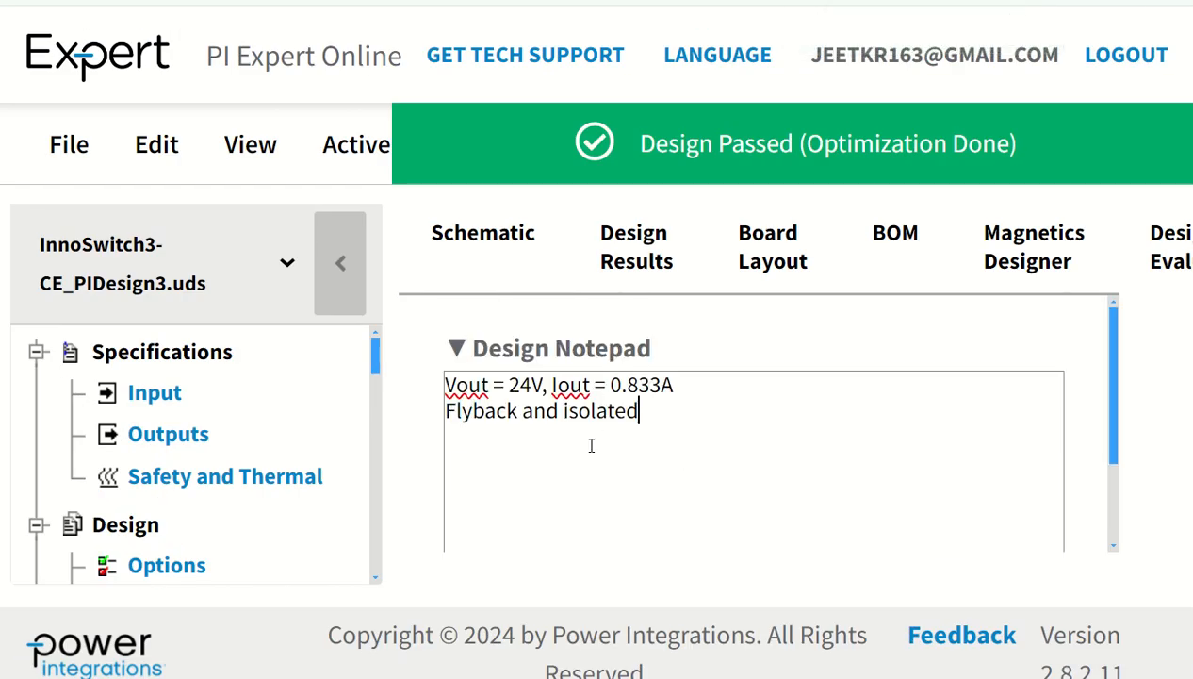
pyautogui.scroll(-2, 664, 455)
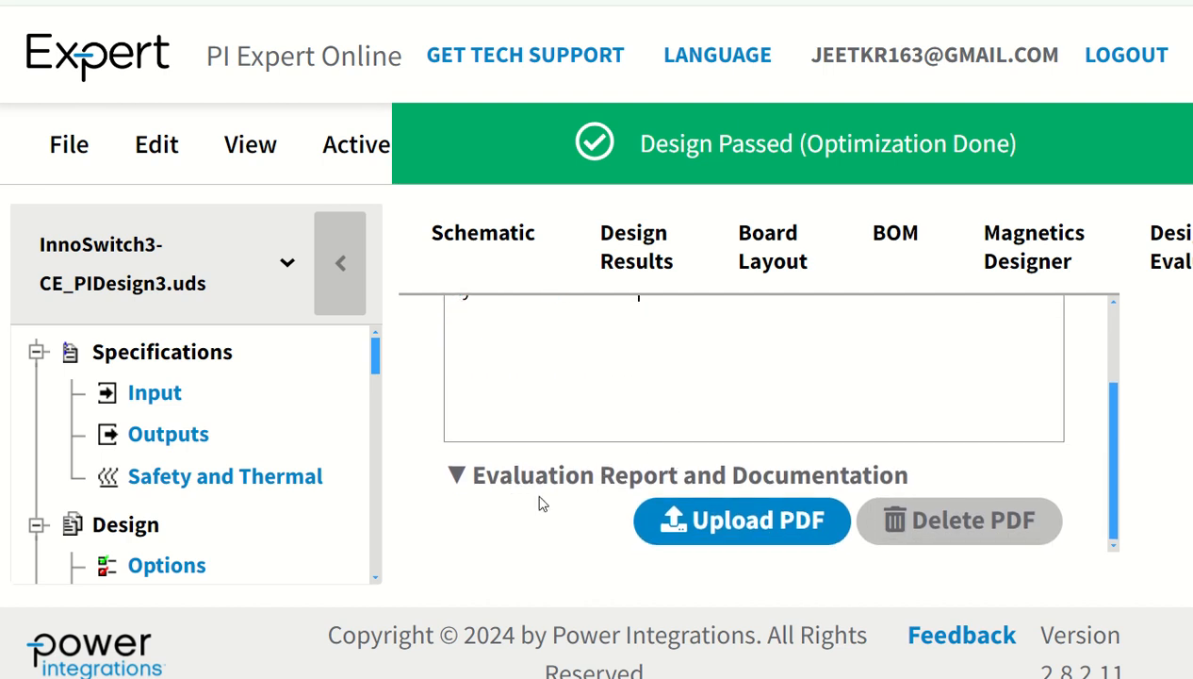
pyautogui.scroll(-1, 542, 505)
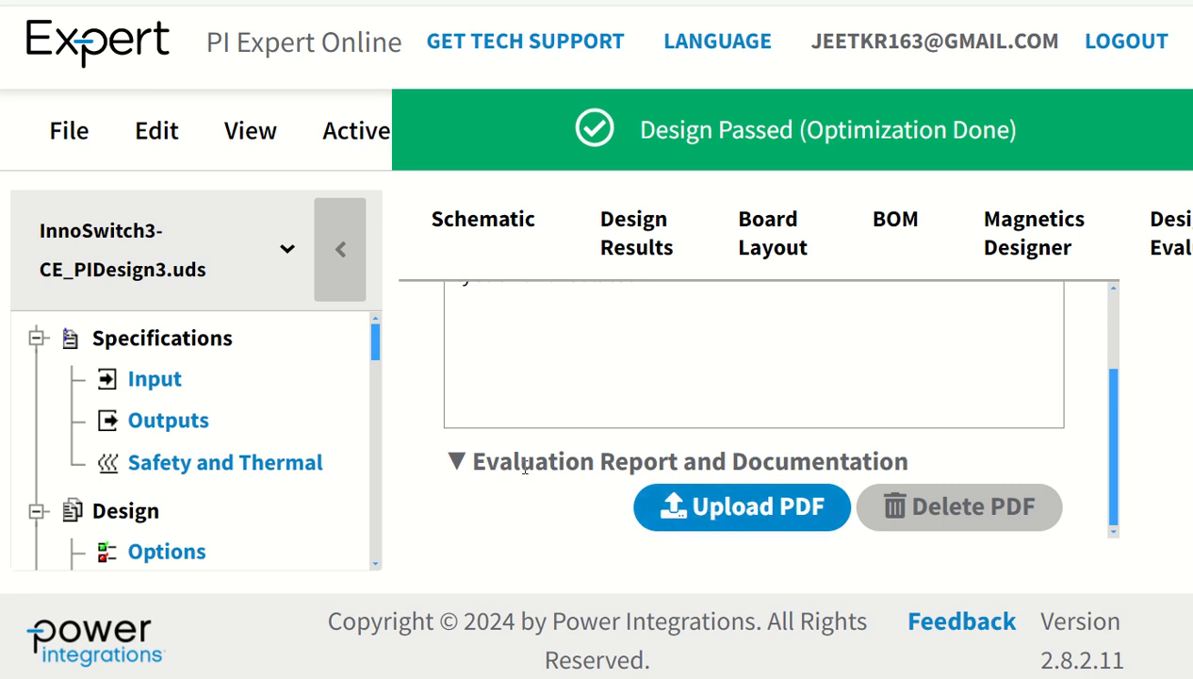
# - Save the InnoSwitch3-CE_PIDesign3.uds design
pyautogui.hotkey('ctrl', '-')
pyautogui.hotkey('ctrl', '-')
pyautogui.hotkey('ctrl', '-')
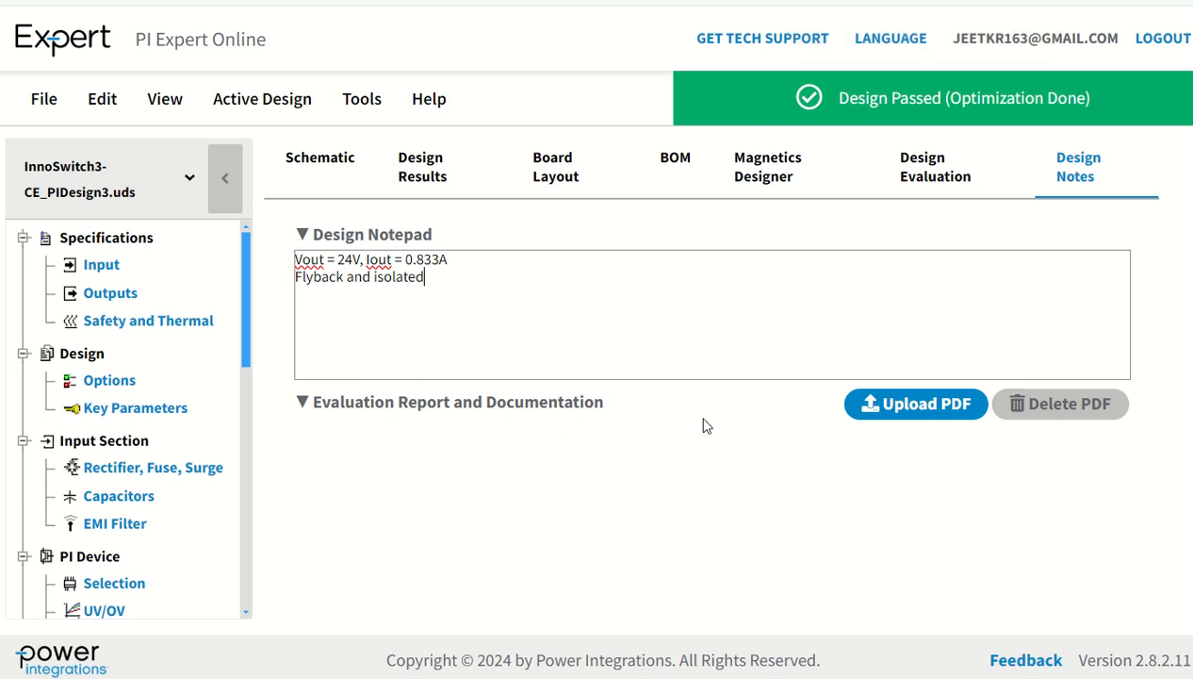
pyautogui.click(43, 103)
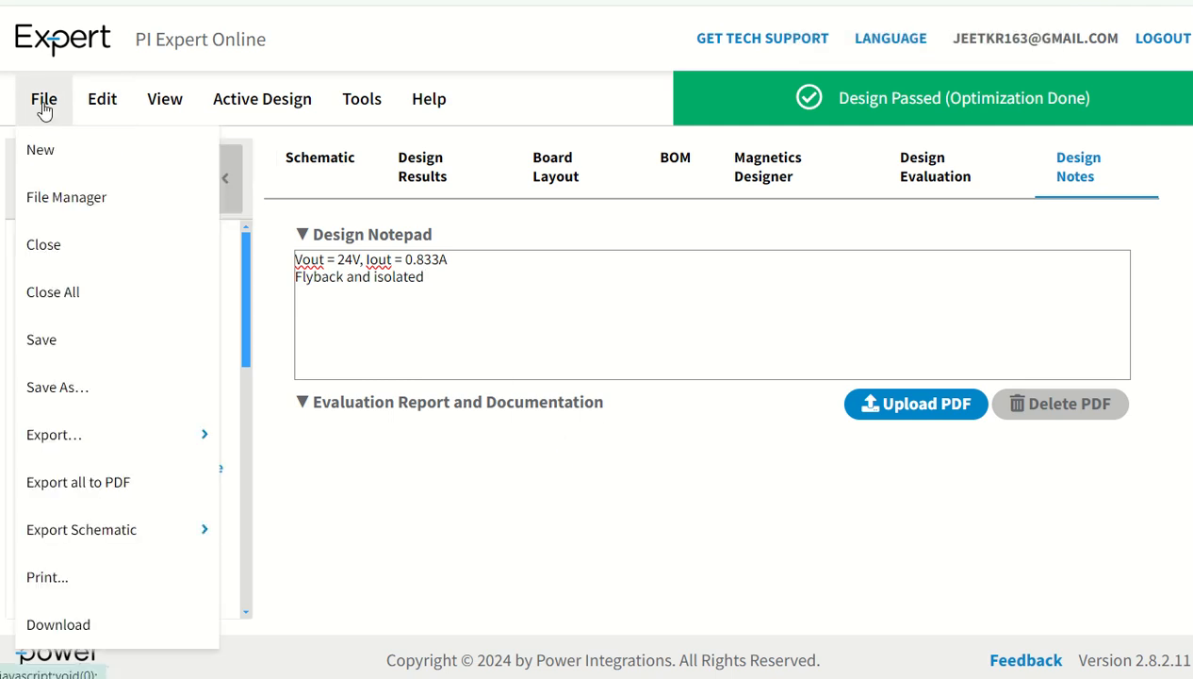
pyautogui.click(28, 334)
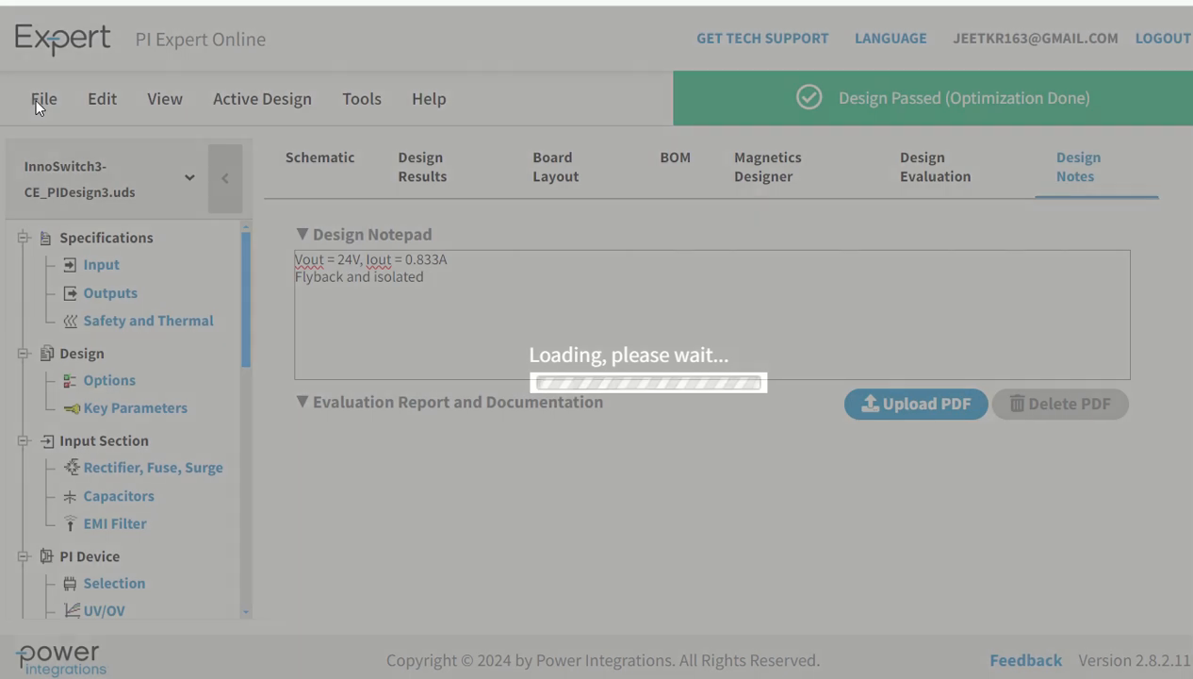
# - Review the available report export options and the schematic export formats for other CAD tools
pyautogui.click(40, 102)
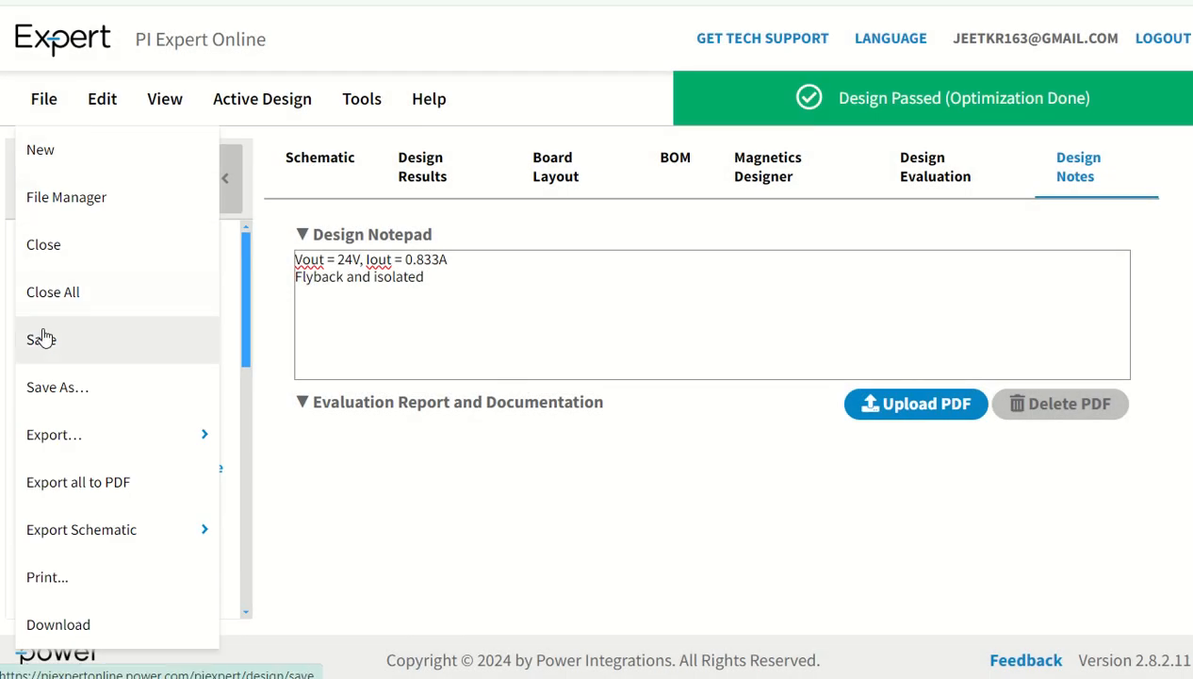
pyautogui.moveTo(73, 440)
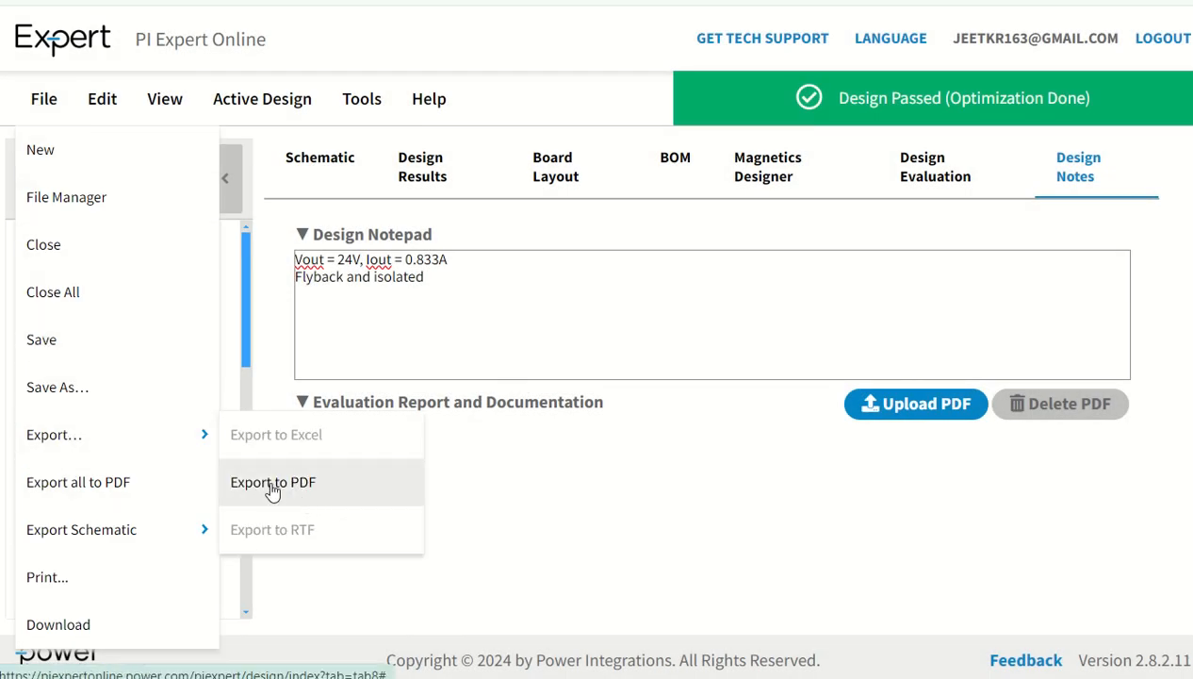
pyautogui.moveTo(87, 546)
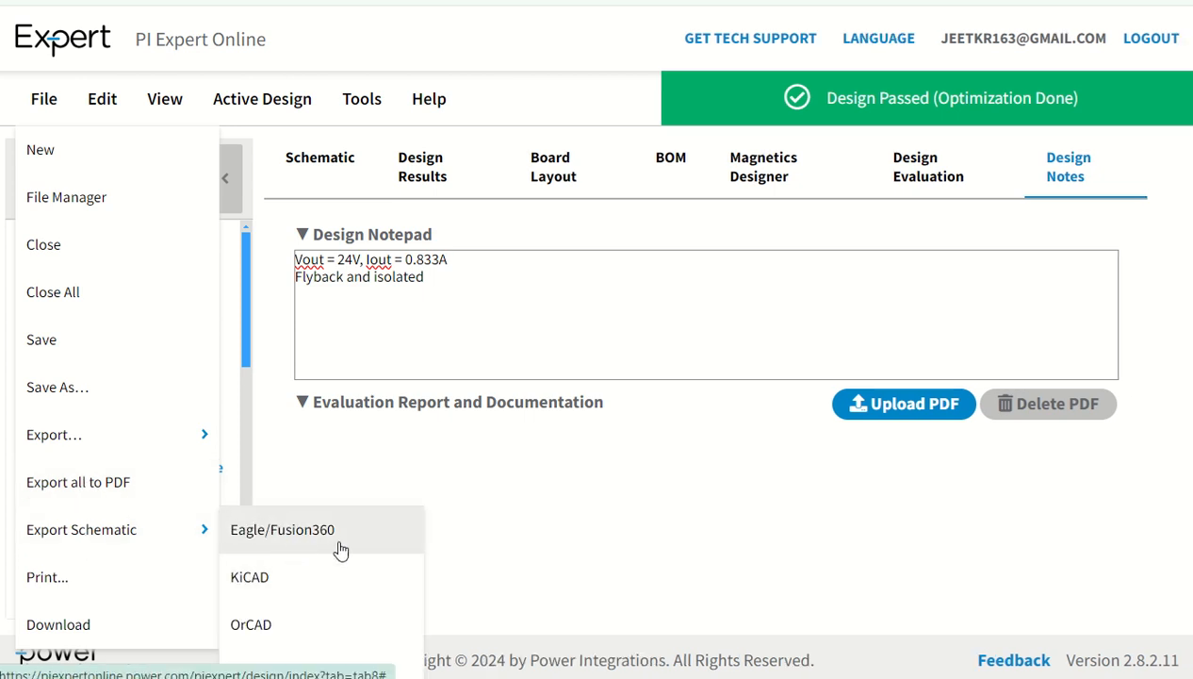
pyautogui.scroll(-1, 341, 550)
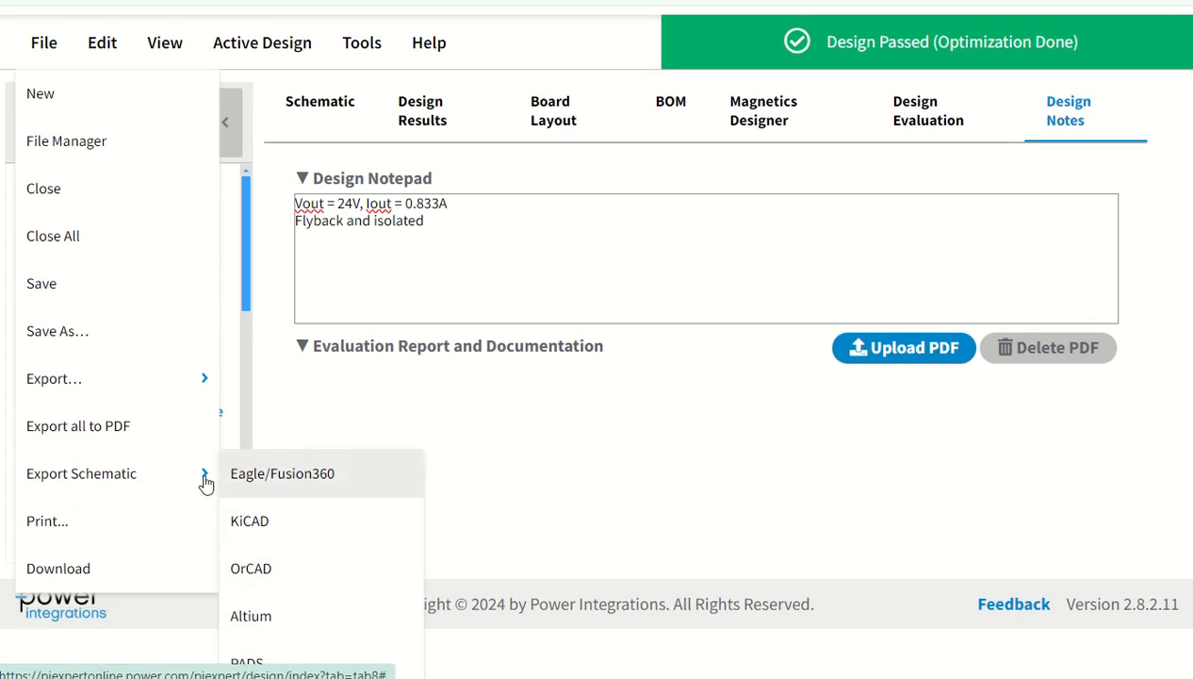
pyautogui.scroll(1, 151, 462)
pyautogui.click(517, 474)
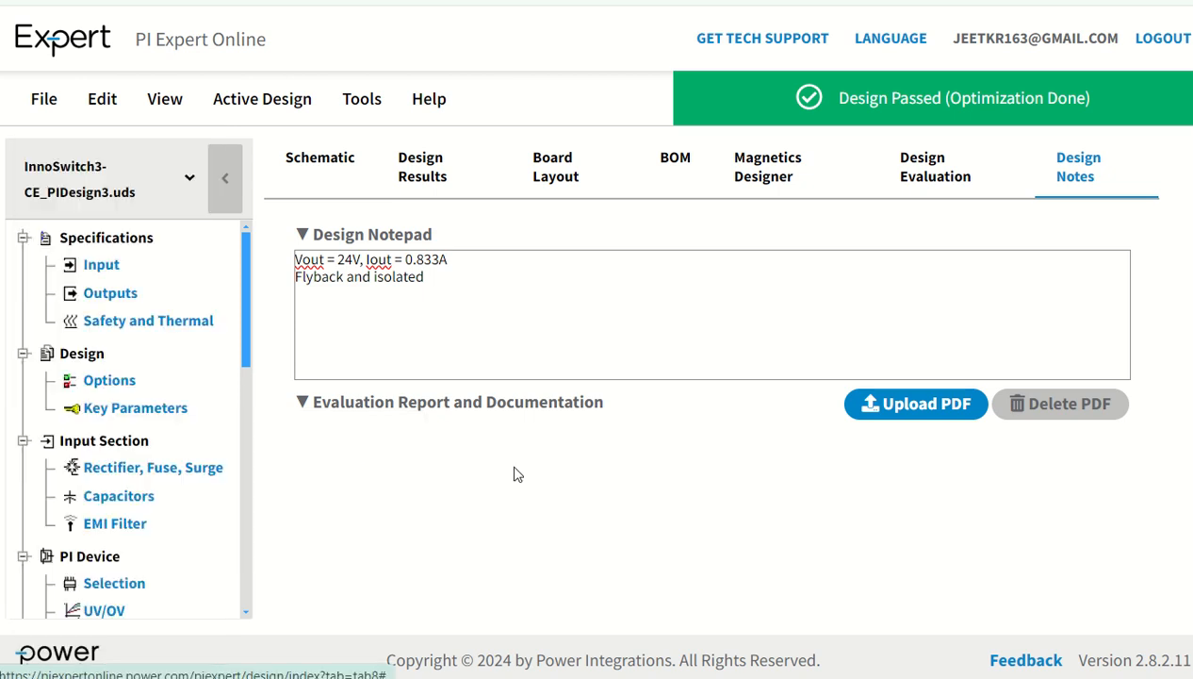
# - Return to the schematic and inspect the InnoSwitch3-CE controller U1 and its surrounding components up close
pyautogui.click(323, 177)
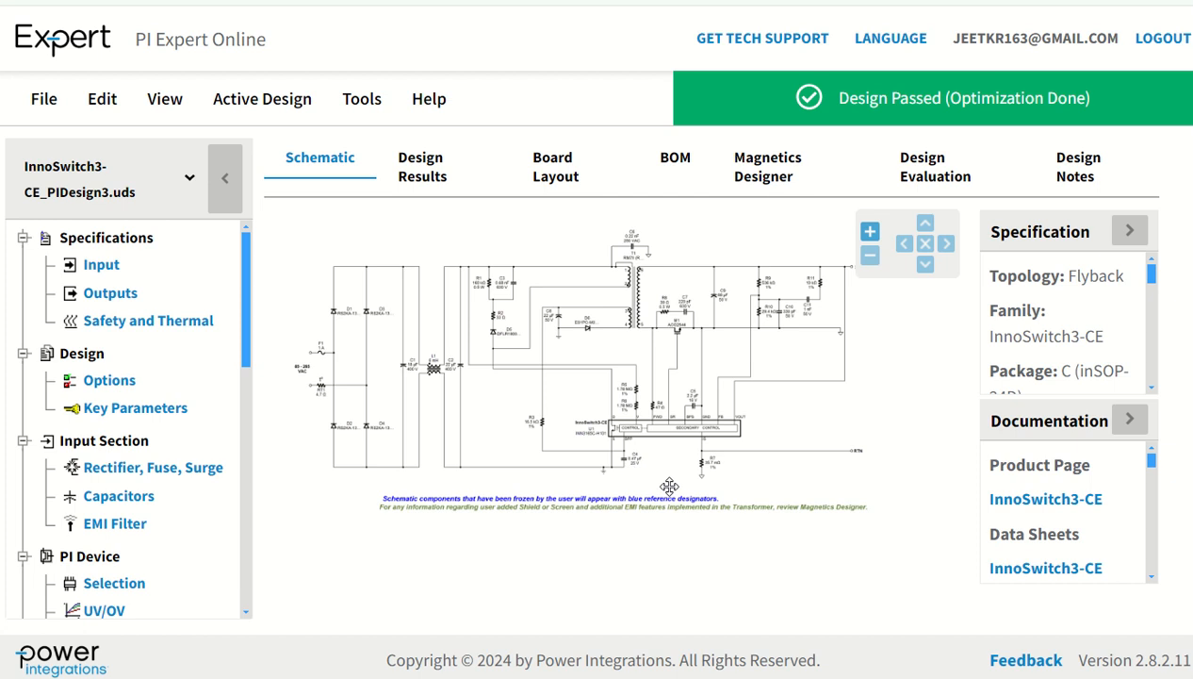
pyautogui.scroll(3, 625, 456)
pyautogui.scroll(3, 625, 455)
pyautogui.moveTo(721, 463); pyautogui.dragTo(504, 474)
pyautogui.moveTo(369, 469); pyautogui.dragTo(476, 451)
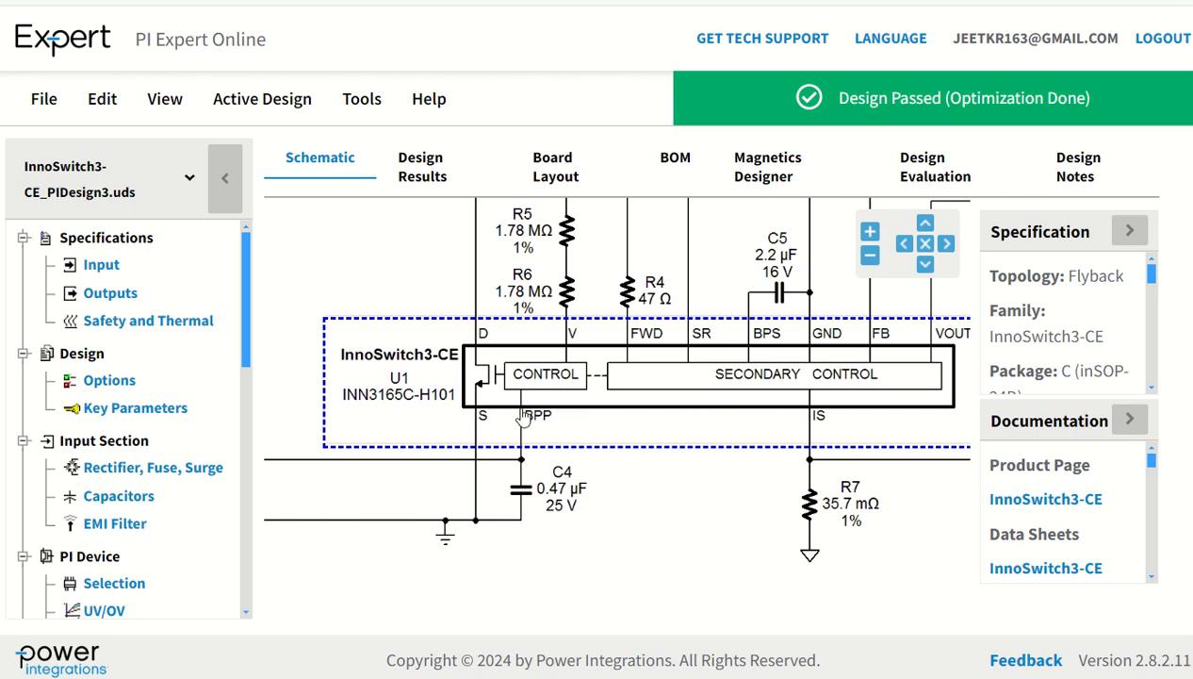
# - Change the design's PI device to INN3166C-H101 and apply the selection
pyautogui.scroll(-1, 66, 467)
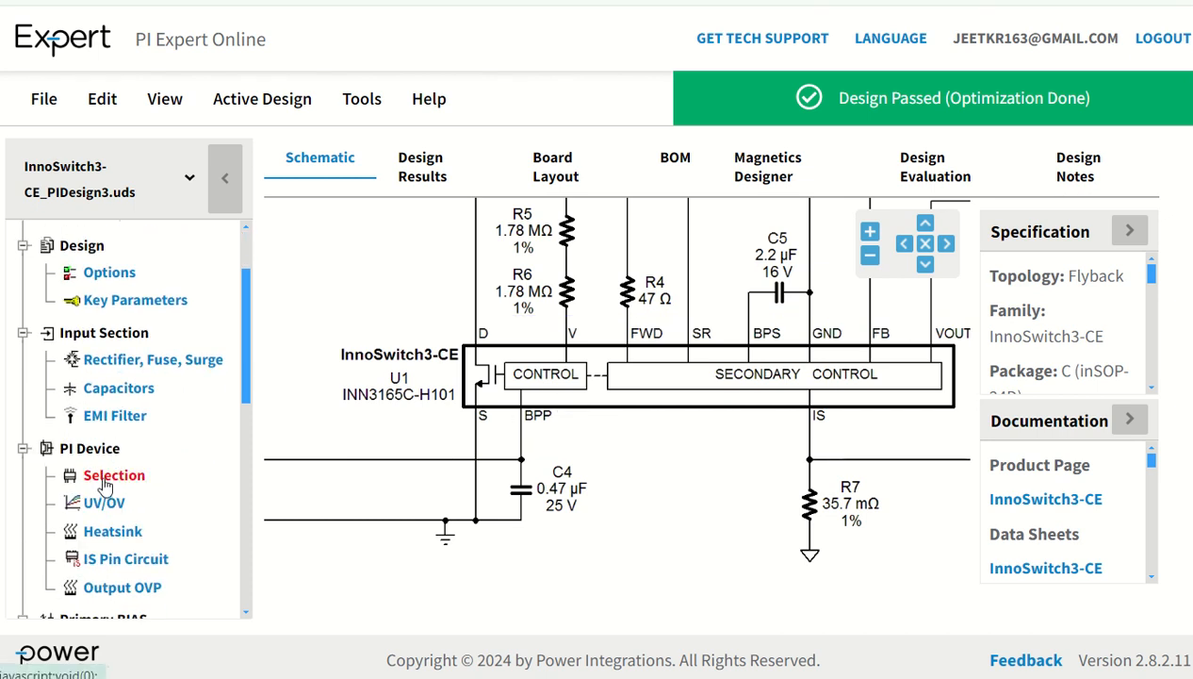
pyautogui.click(106, 479)
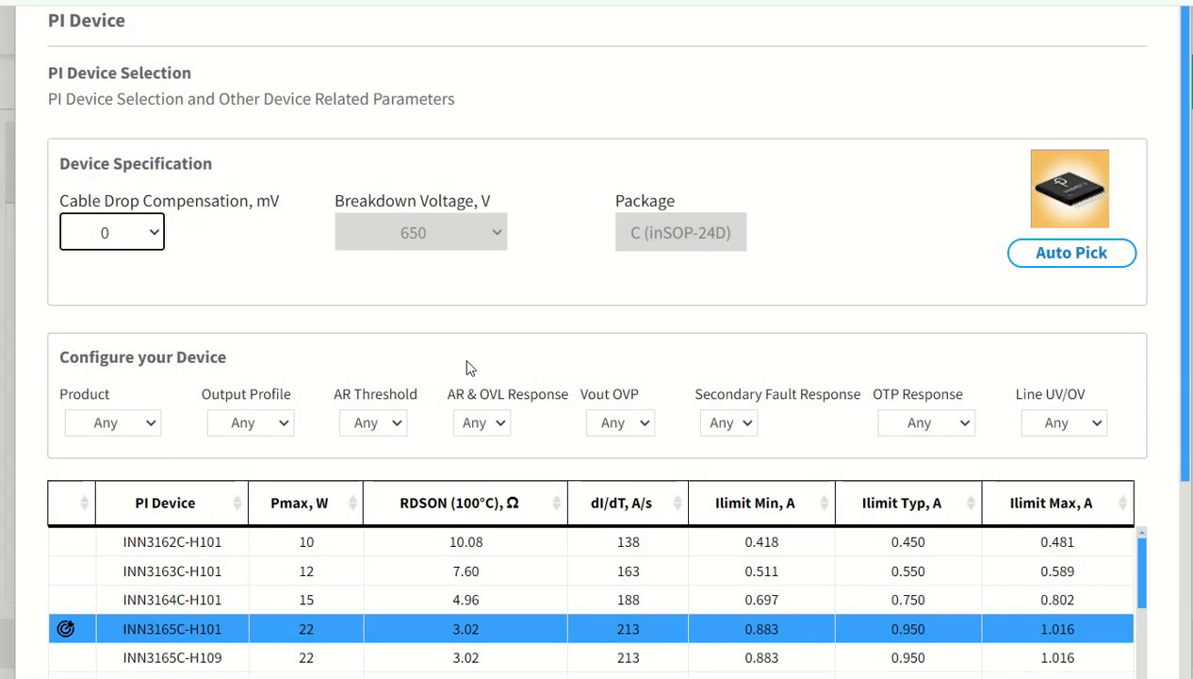
pyautogui.scroll(-3, 471, 368)
pyautogui.scroll(-3, 252, 346)
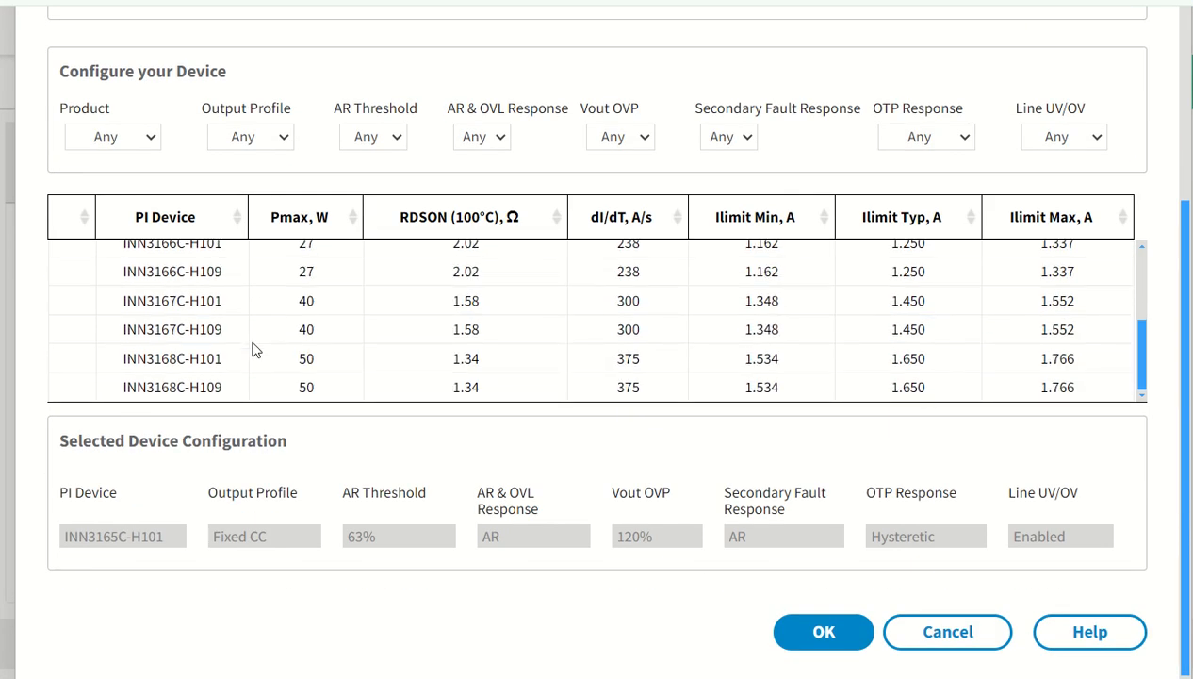
pyautogui.scroll(3, 175, 373)
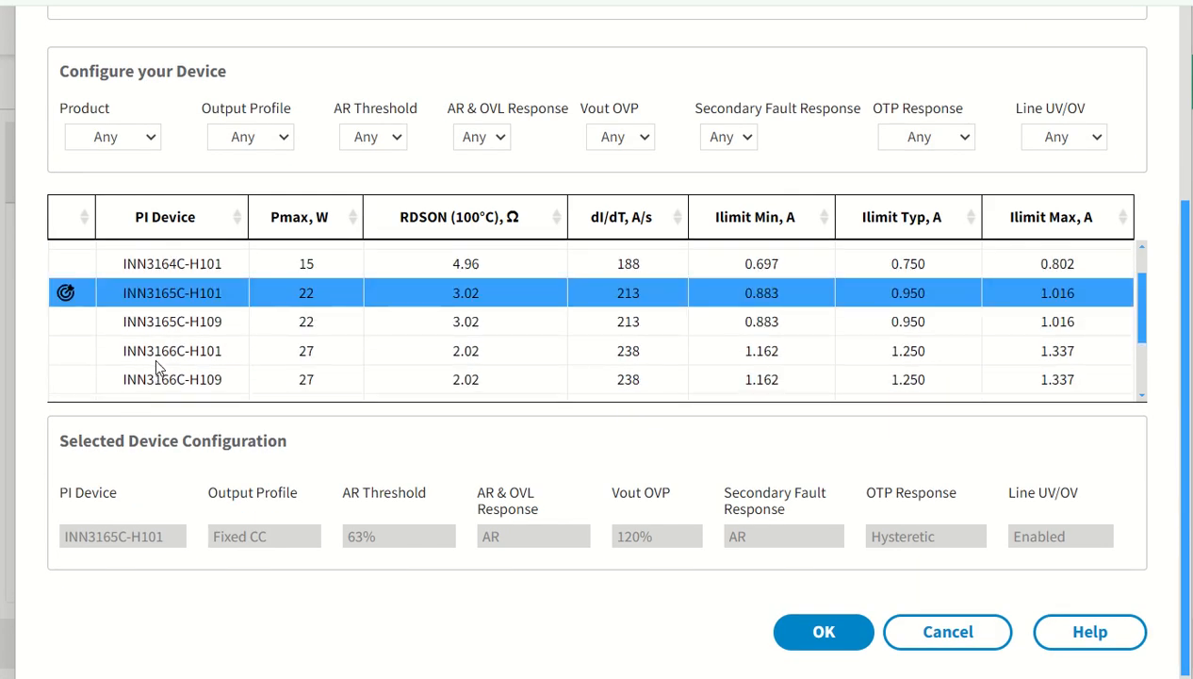
pyautogui.click(138, 356)
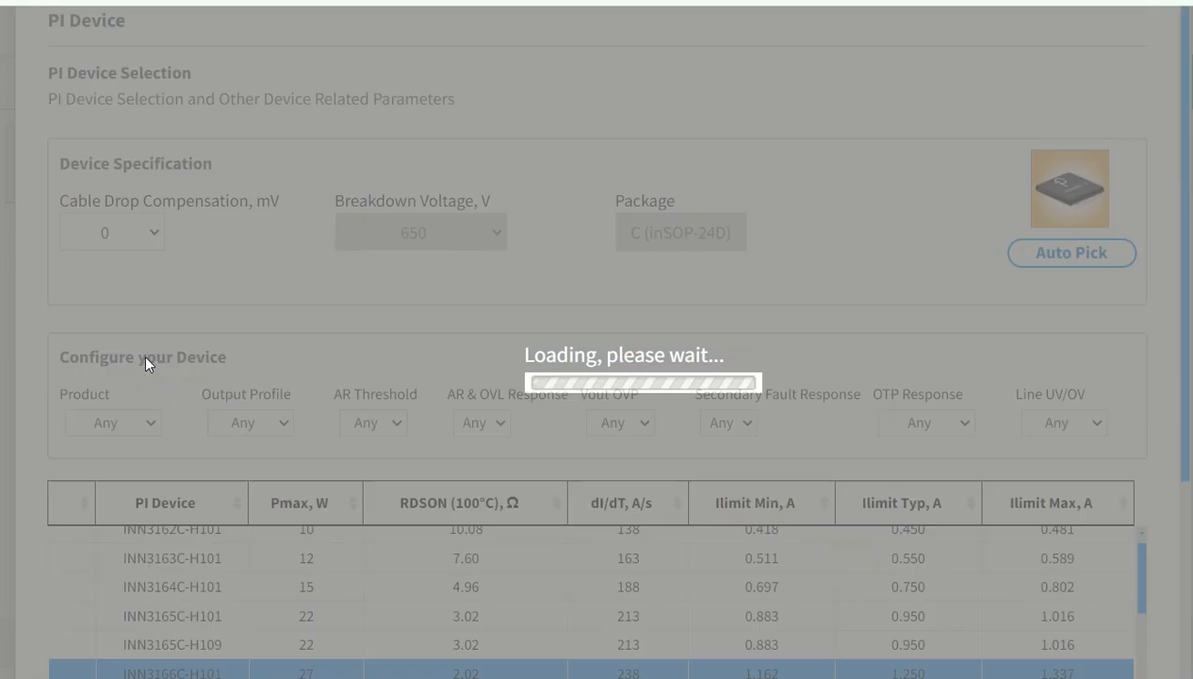
pyautogui.scroll(-3, 681, 265)
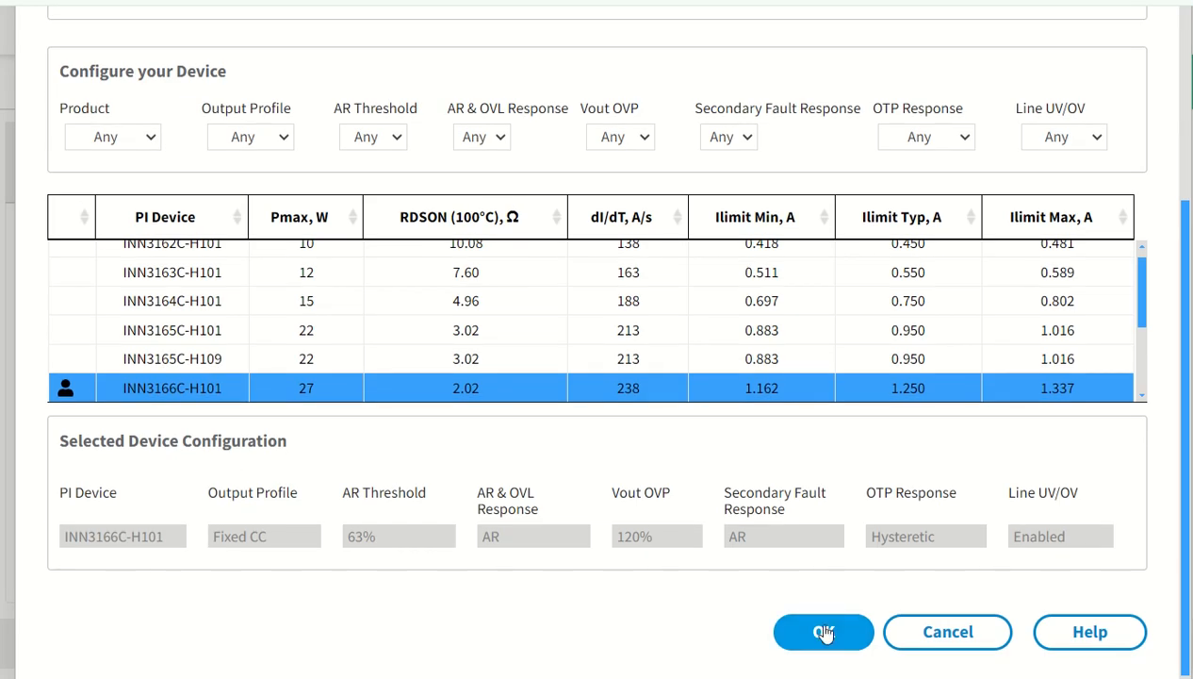
pyautogui.click(825, 632)
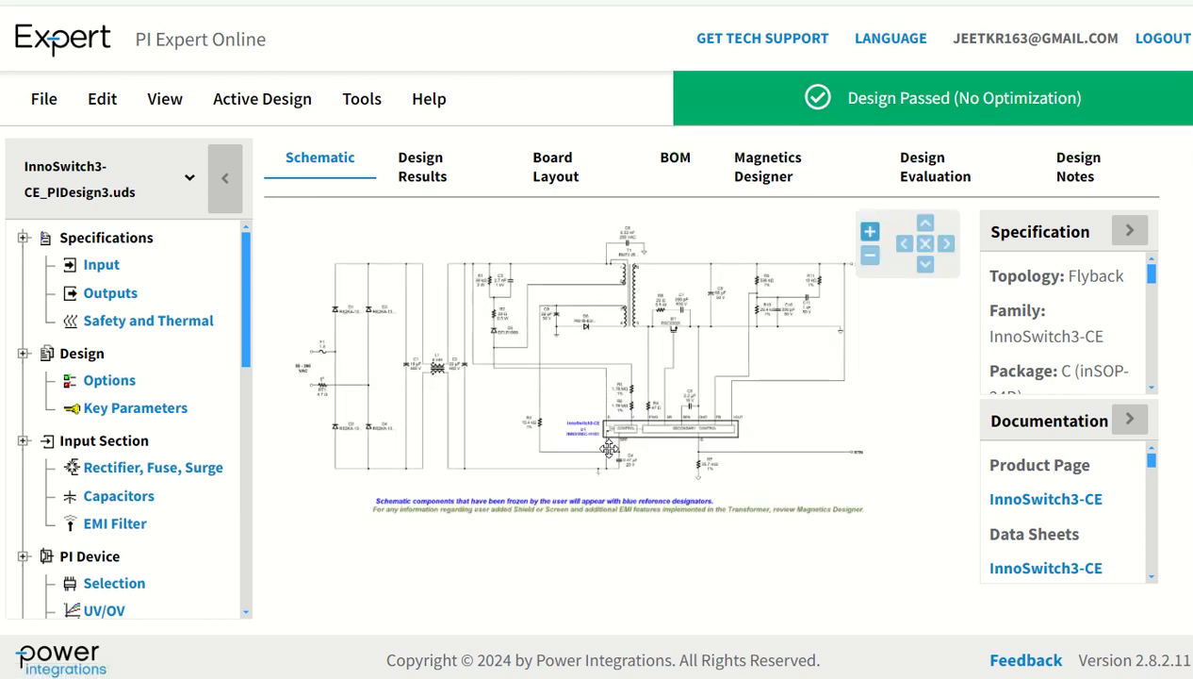
# - Inspect controller U1 and the secondary output stage around C9, M1 and the R9/R10 divider in the recalculated schematic
pyautogui.scroll(3, 601, 448)
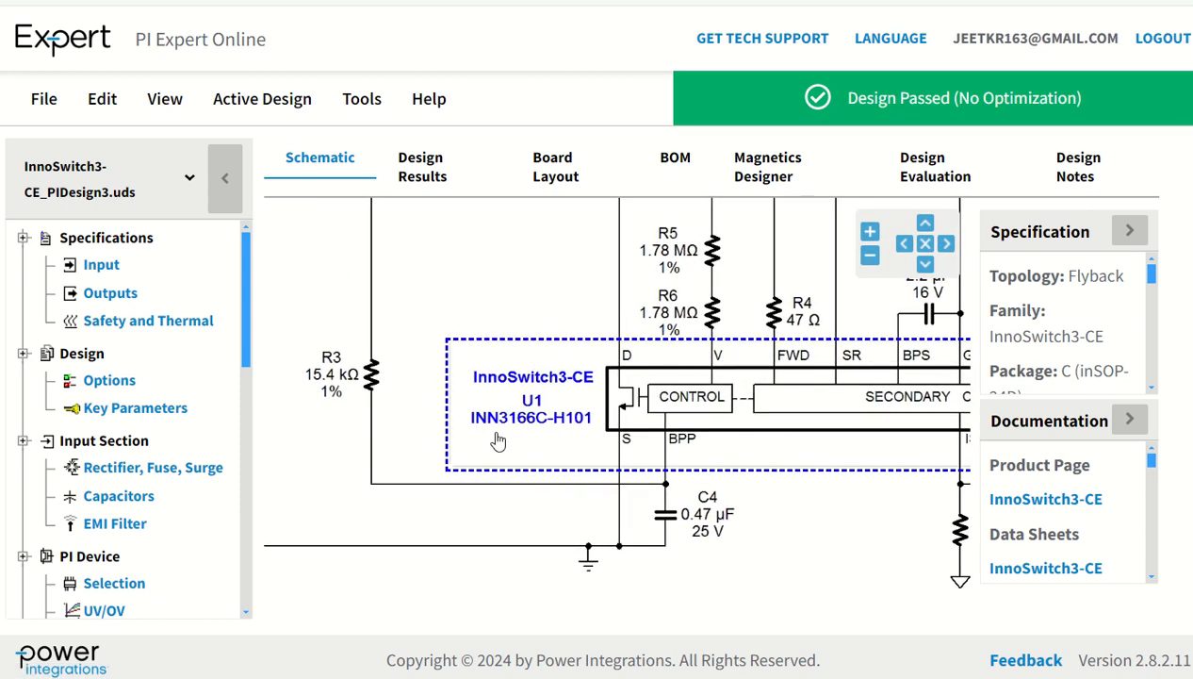
pyautogui.scroll(-3, 568, 460)
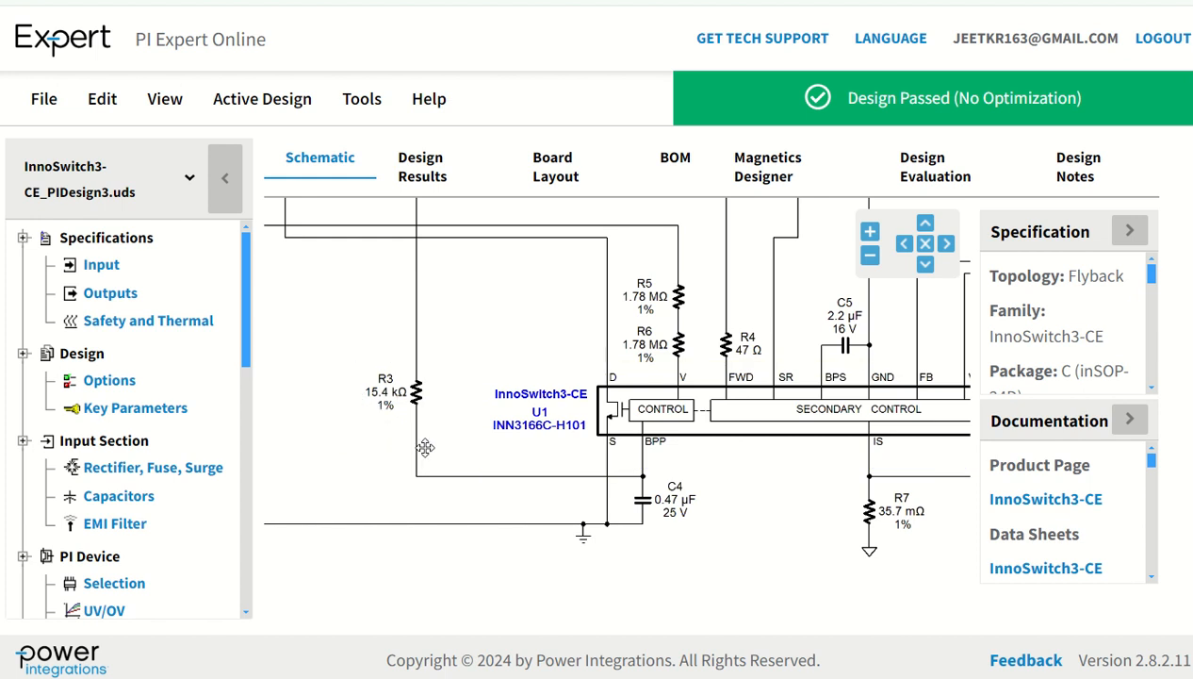
pyautogui.scroll(-5, 481, 485)
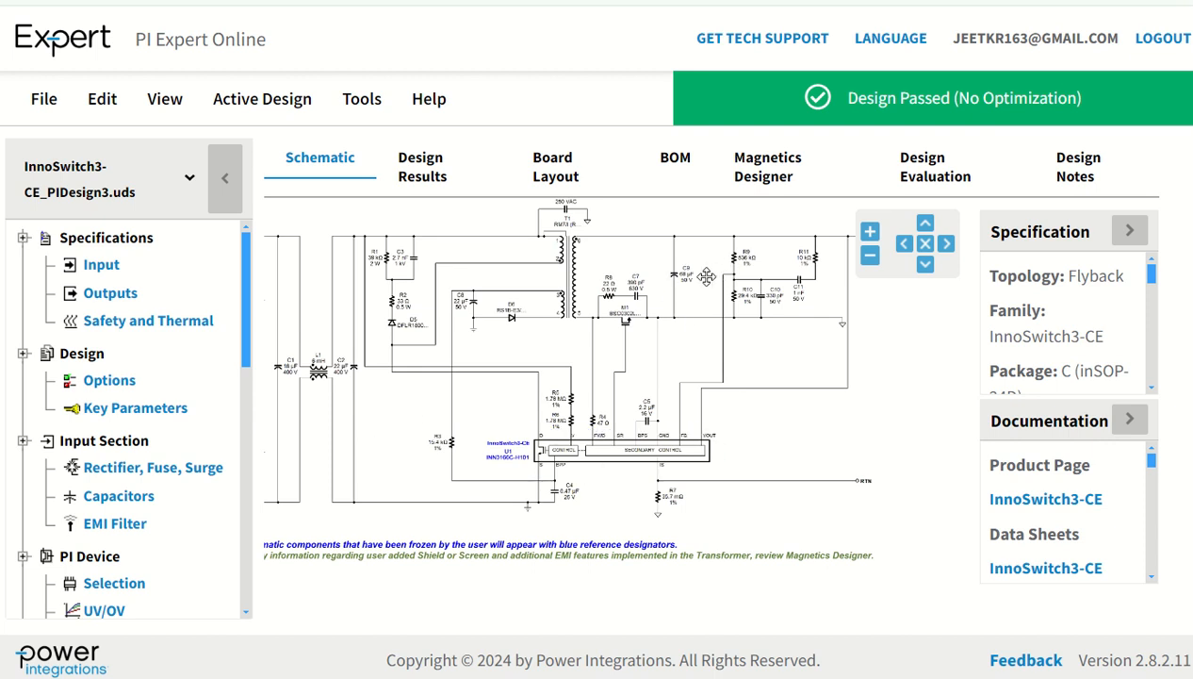
pyautogui.scroll(5, 706, 276)
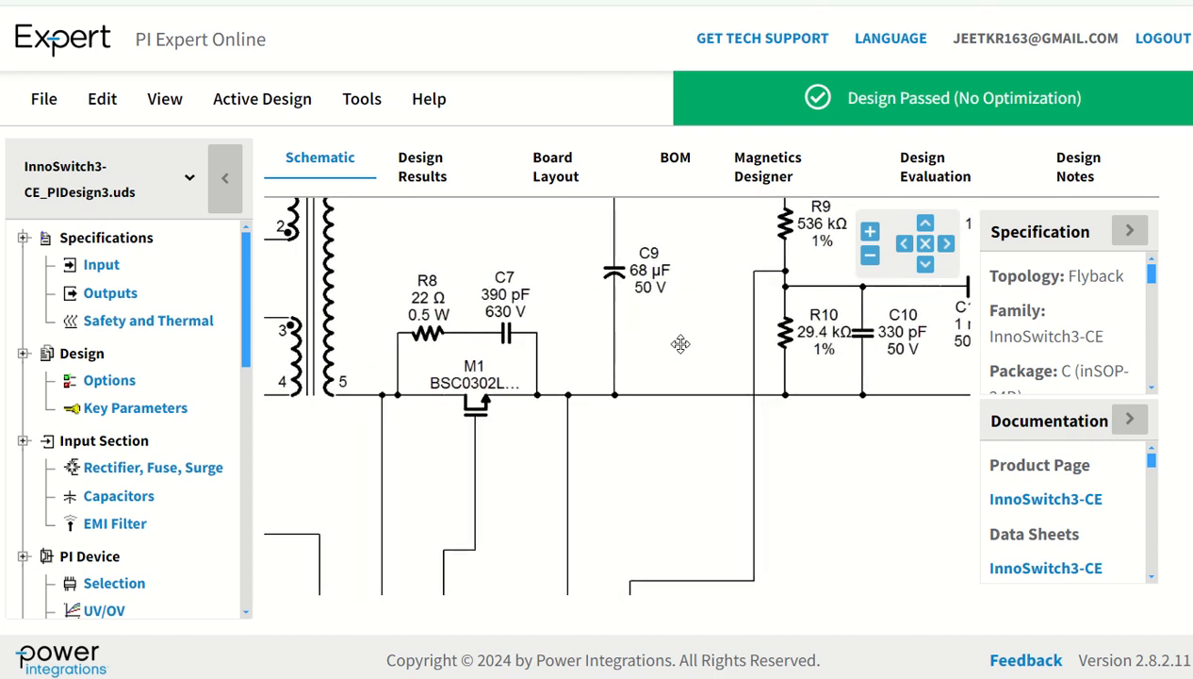
pyautogui.moveTo(681, 343); pyautogui.dragTo(677, 426)
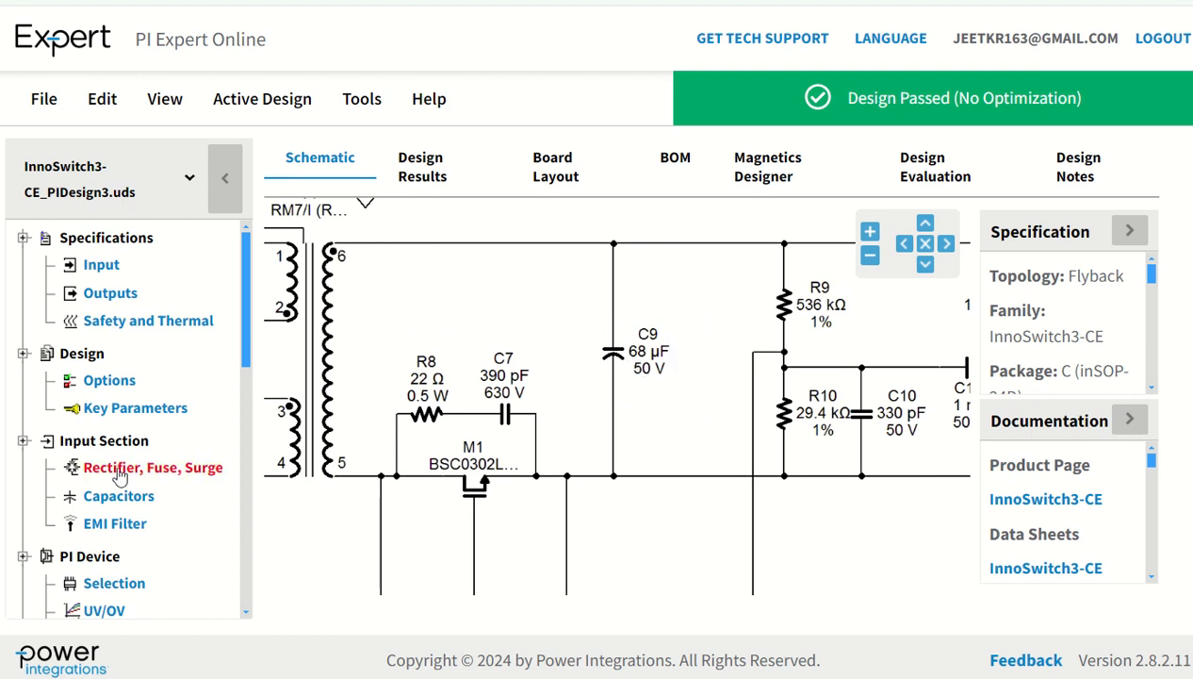
# - Look through the design tree's editable sections from Input Section to Audit
pyautogui.scroll(-1, 90, 419)
pyautogui.scroll(1, 90, 405)
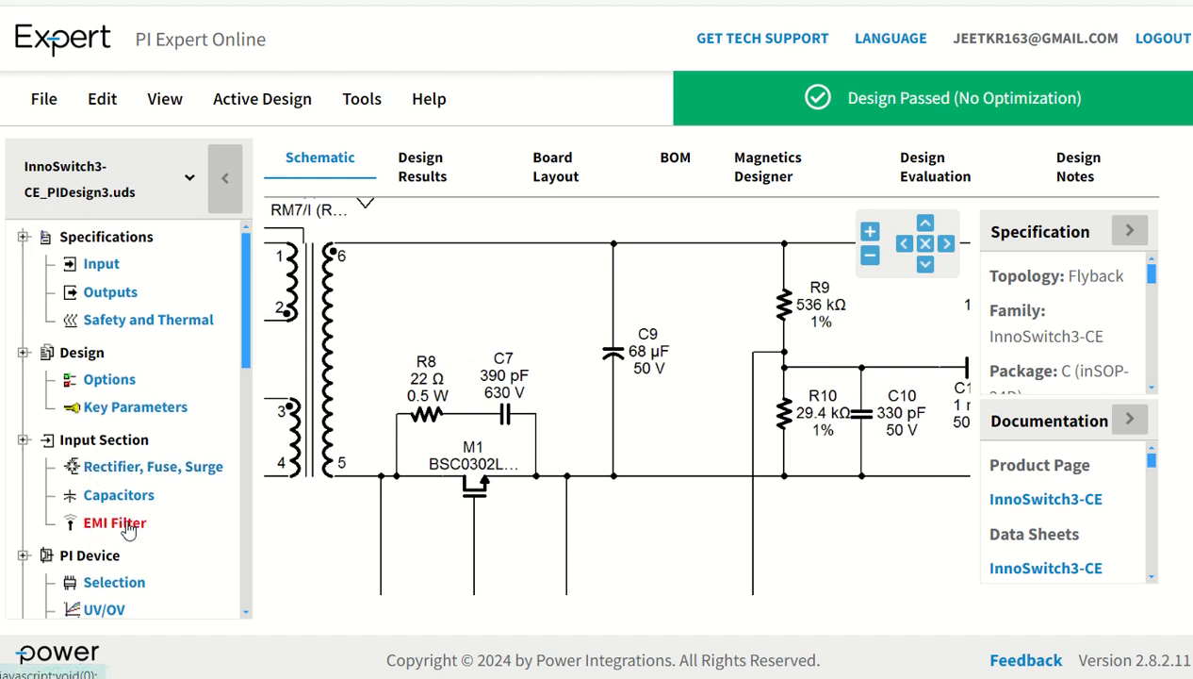
pyautogui.scroll(-2, 128, 525)
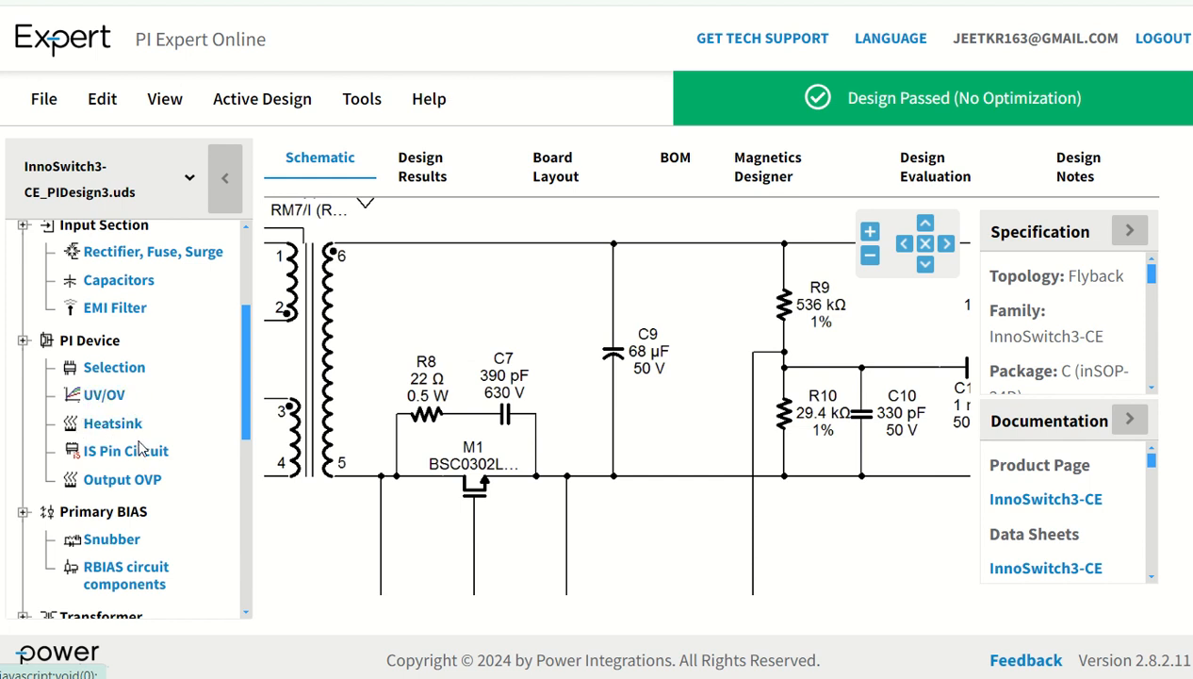
pyautogui.scroll(-1, 132, 450)
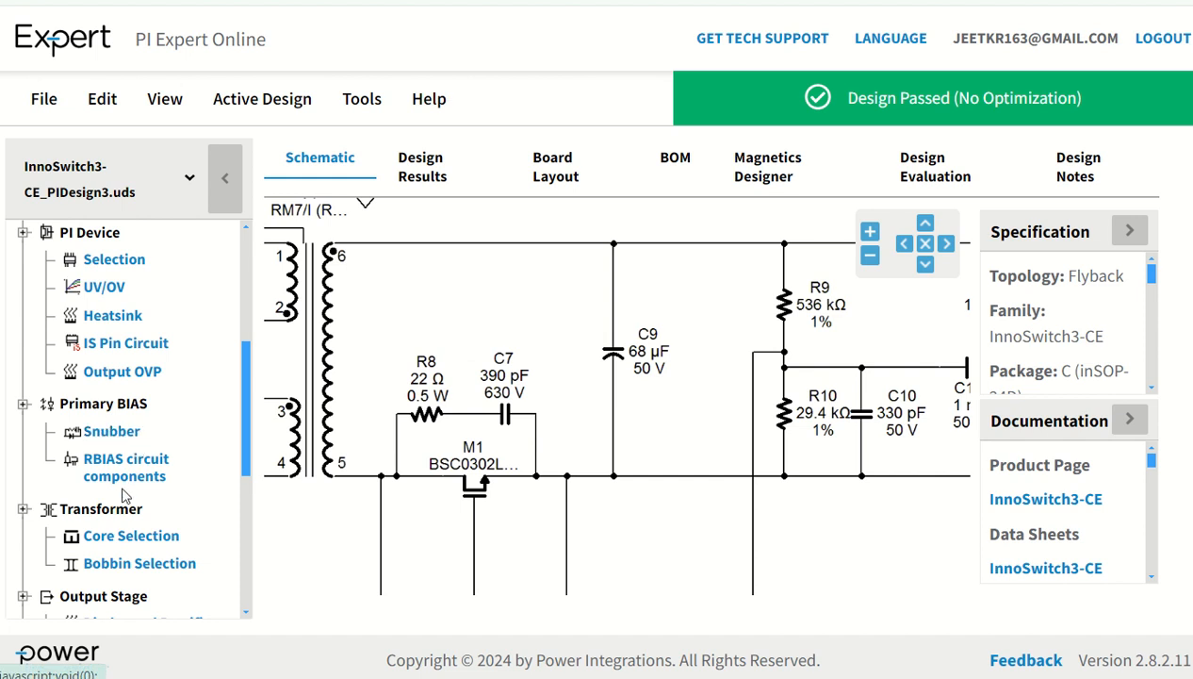
pyautogui.scroll(-2, 108, 378)
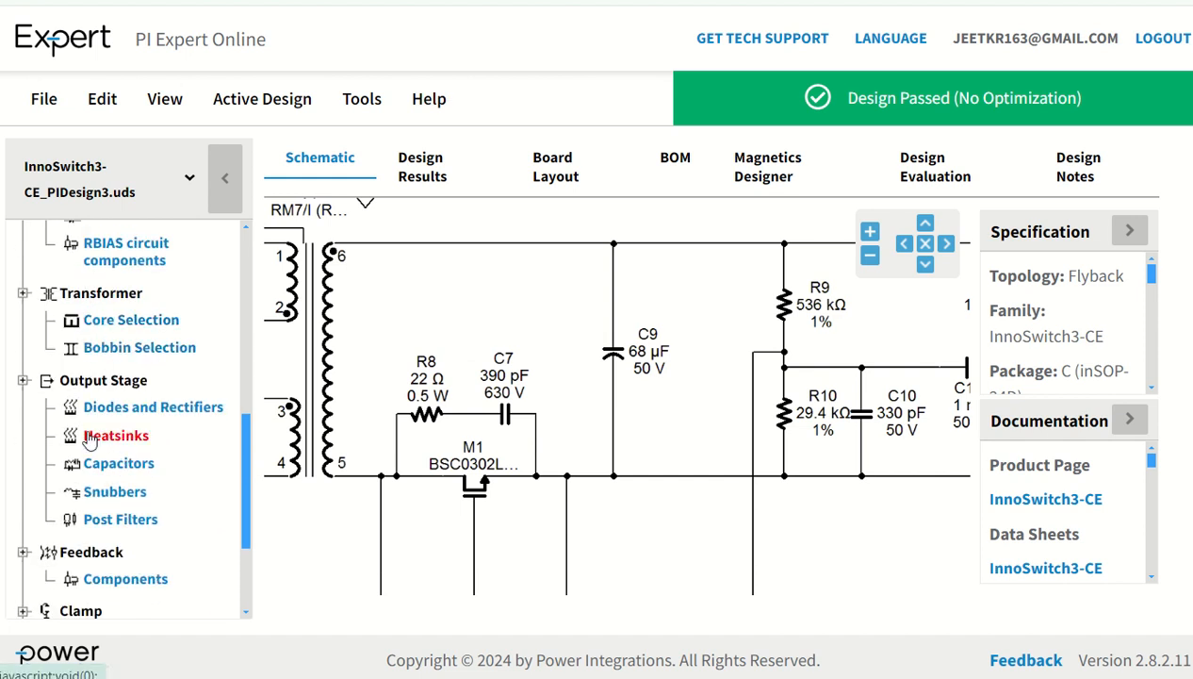
pyautogui.scroll(-2, 118, 481)
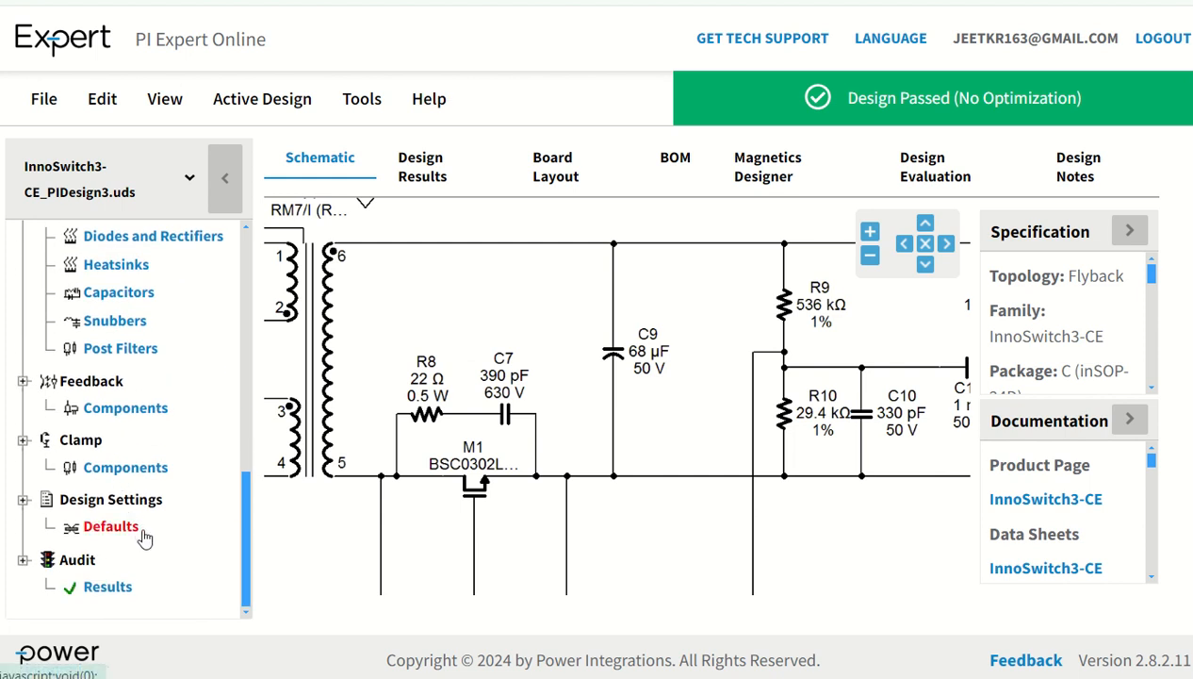
# - Open the output stage's 24 V output capacitor for editing
pyautogui.scroll(1, 144, 537)
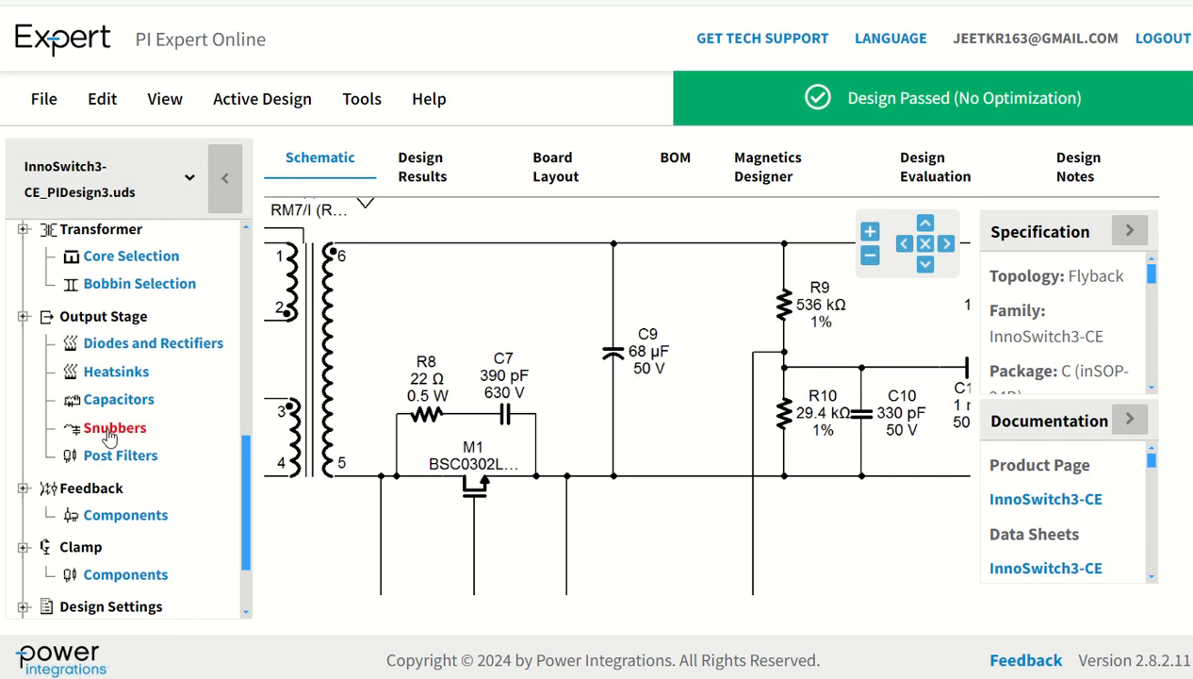
pyautogui.click(107, 402)
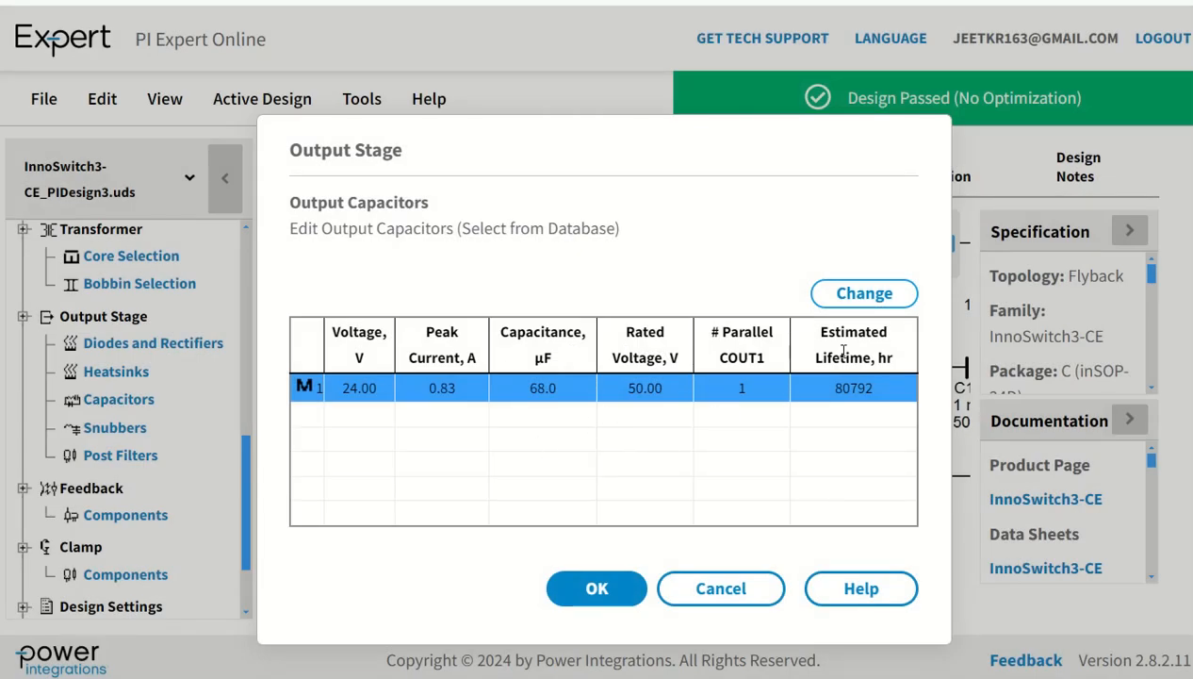
pyautogui.click(858, 298)
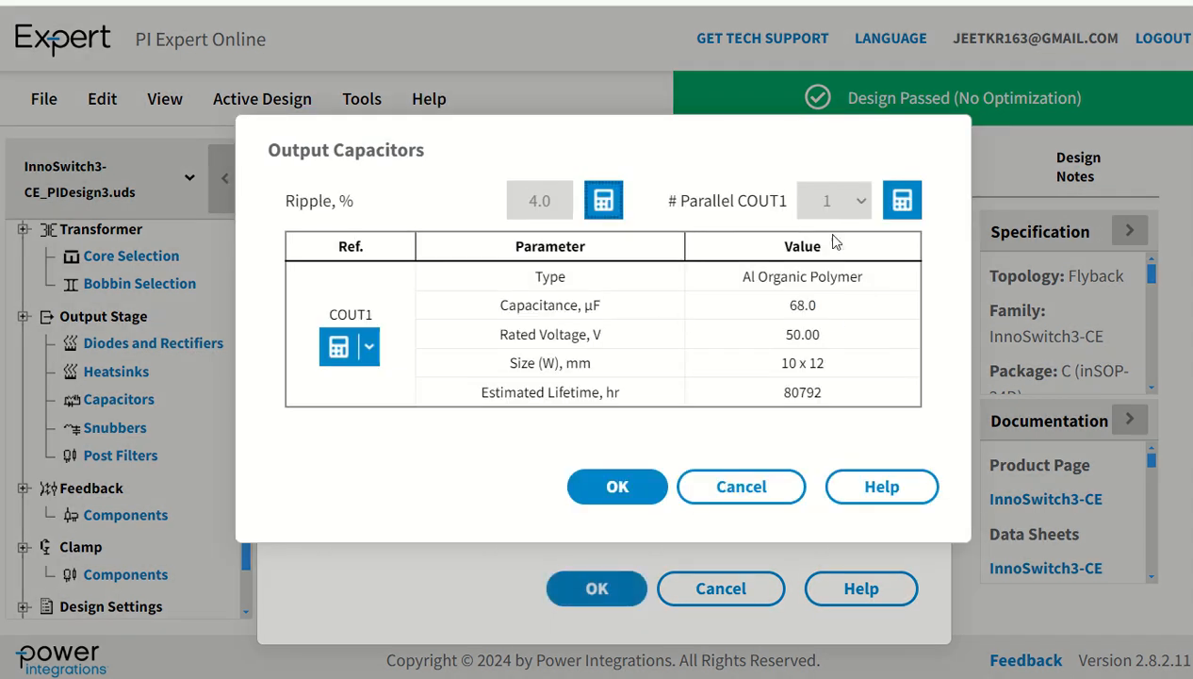
pyautogui.click(900, 201)
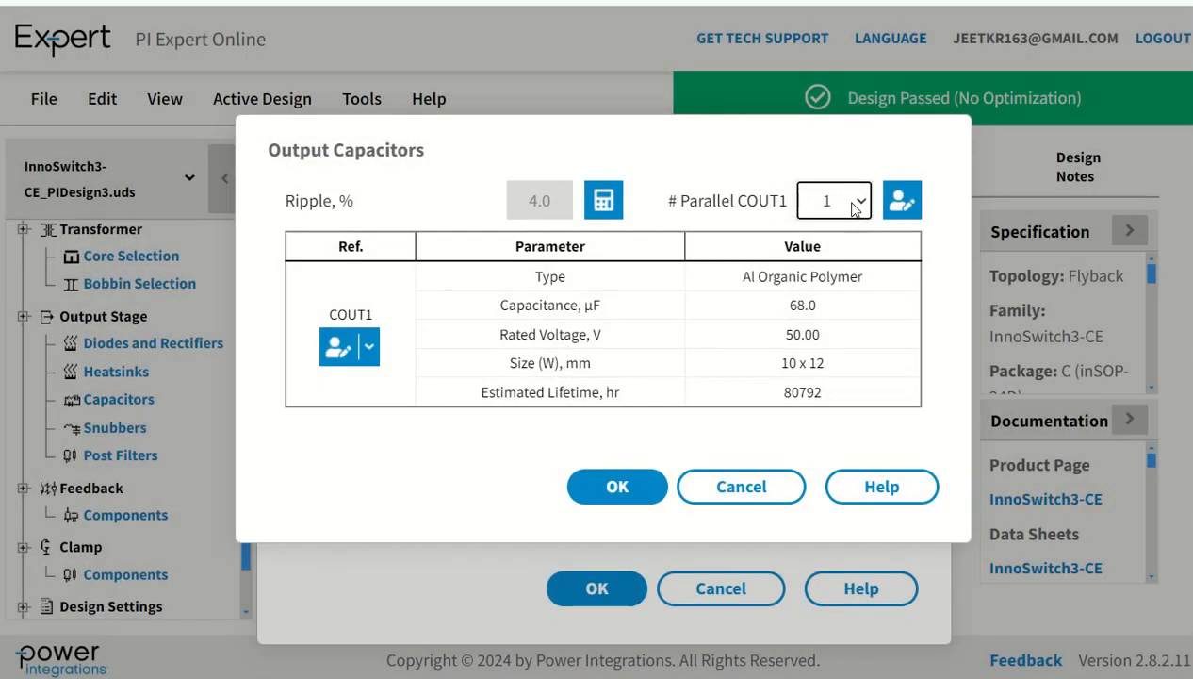
pyautogui.click(852, 200)
pyautogui.click(835, 253)
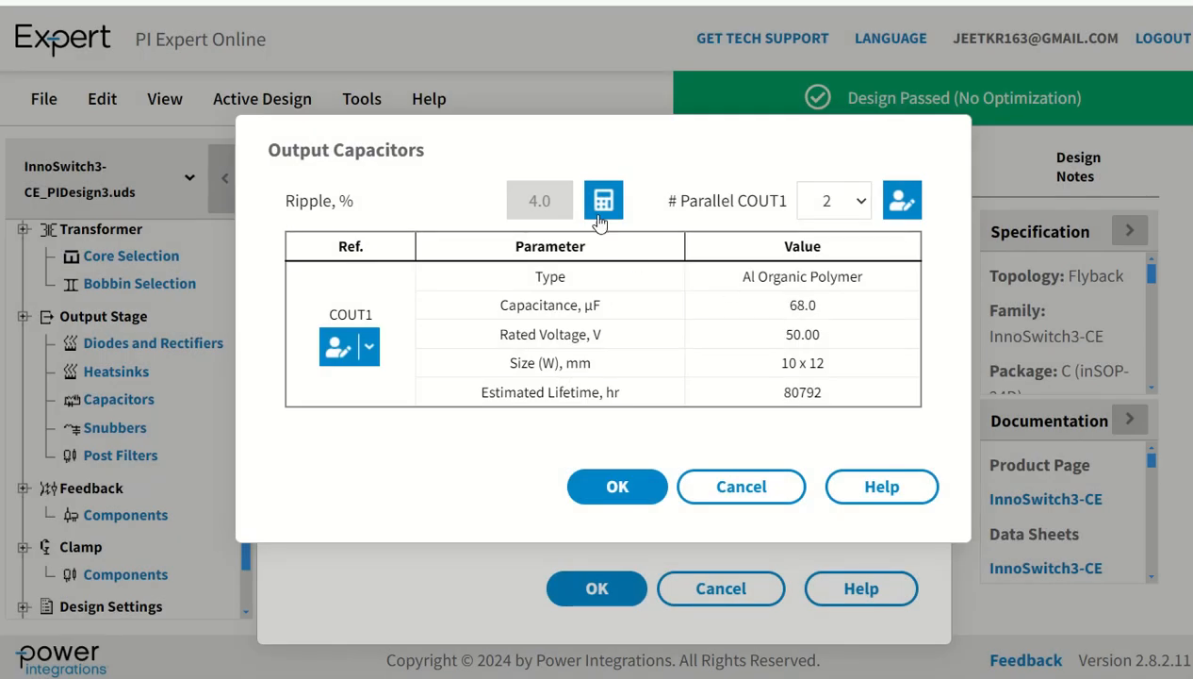
pyautogui.click(602, 203)
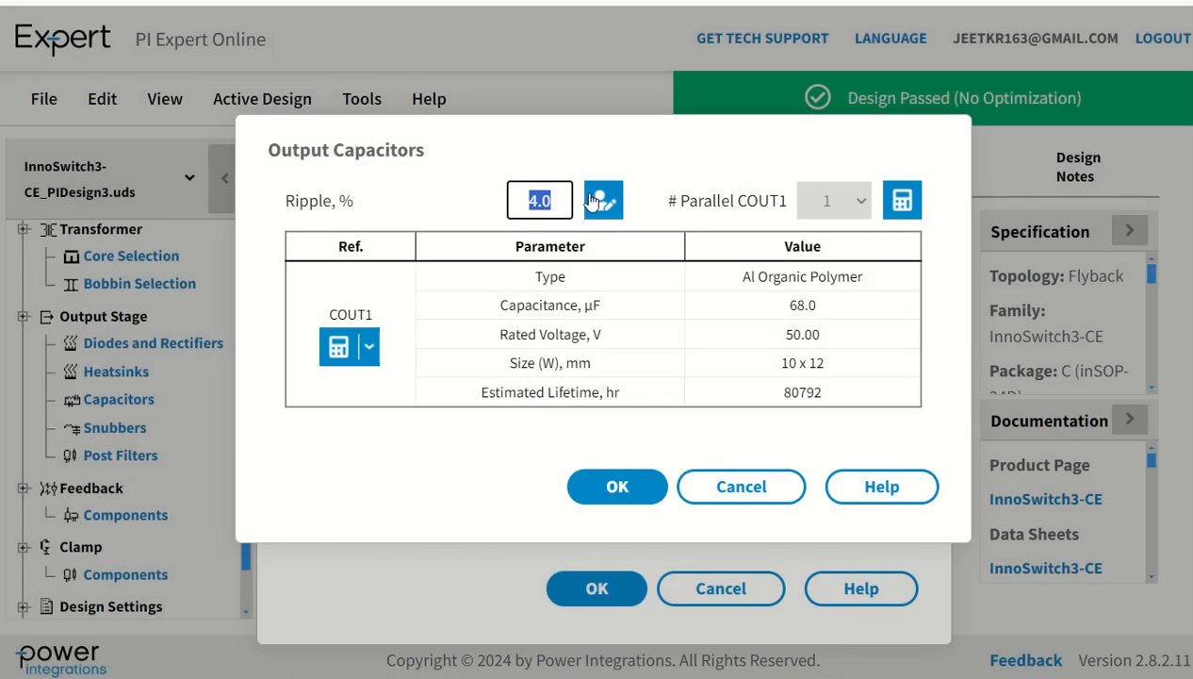
pyautogui.click(594, 201)
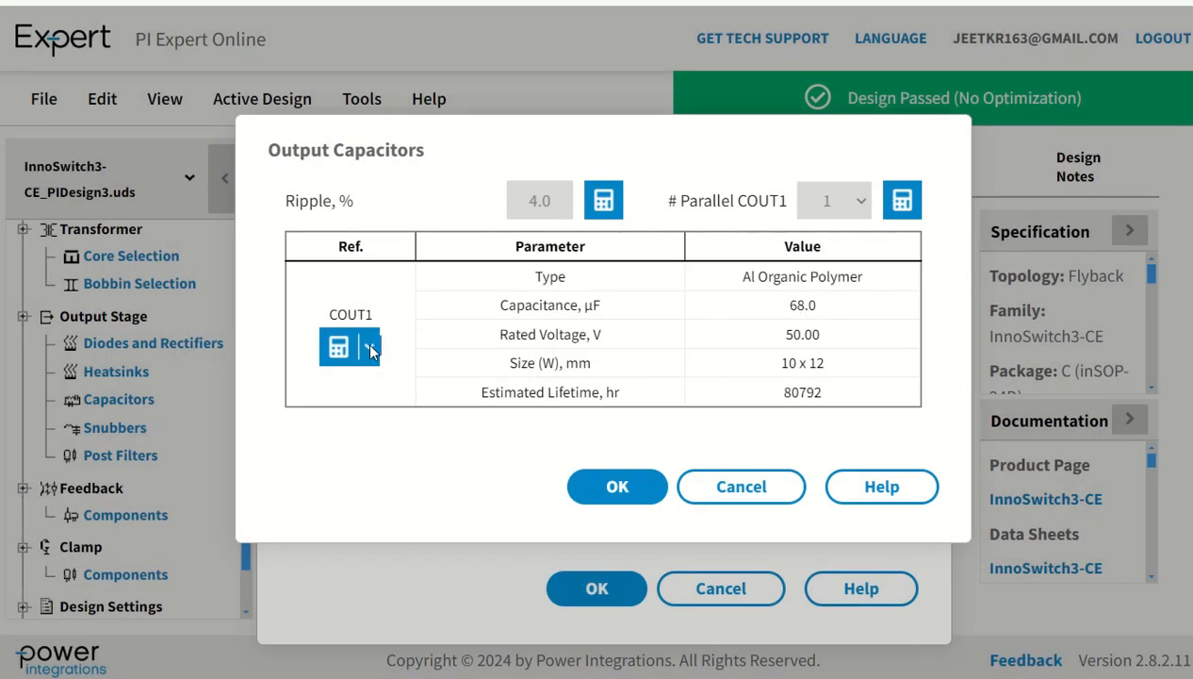
# - Replace output capacitor COUT1 with the 220 µF, 50 V Kemet A750MV227M1HAAE020 and apply the change to the design
pyautogui.click(372, 349)
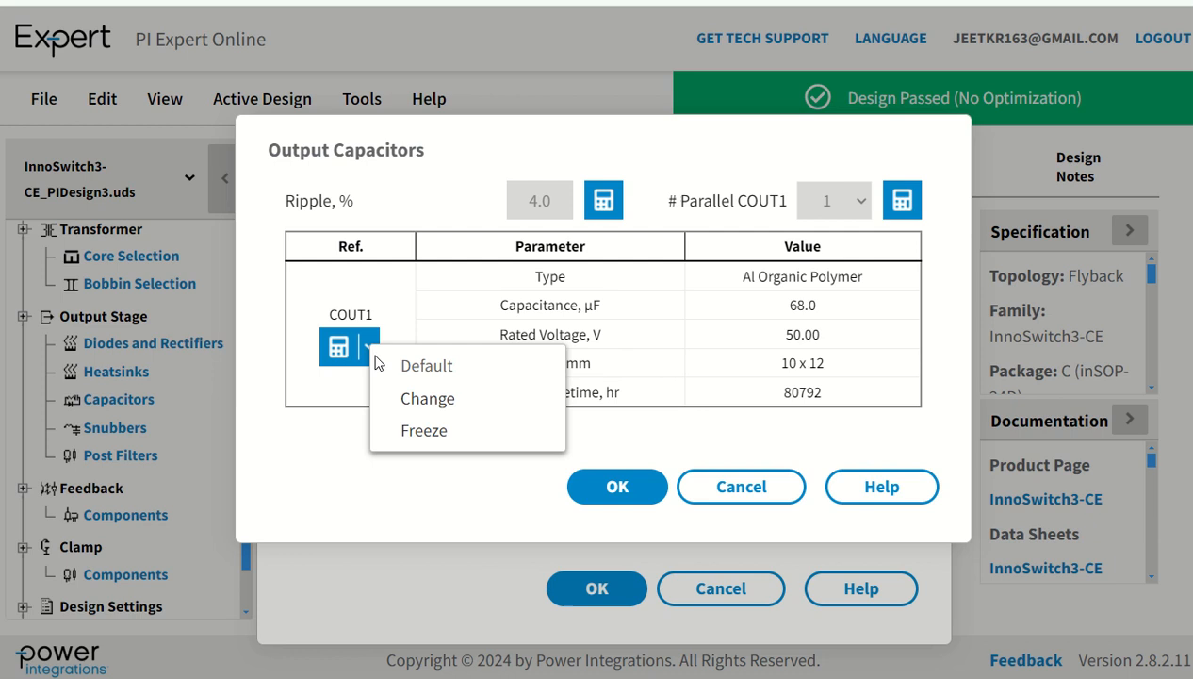
pyautogui.click(424, 399)
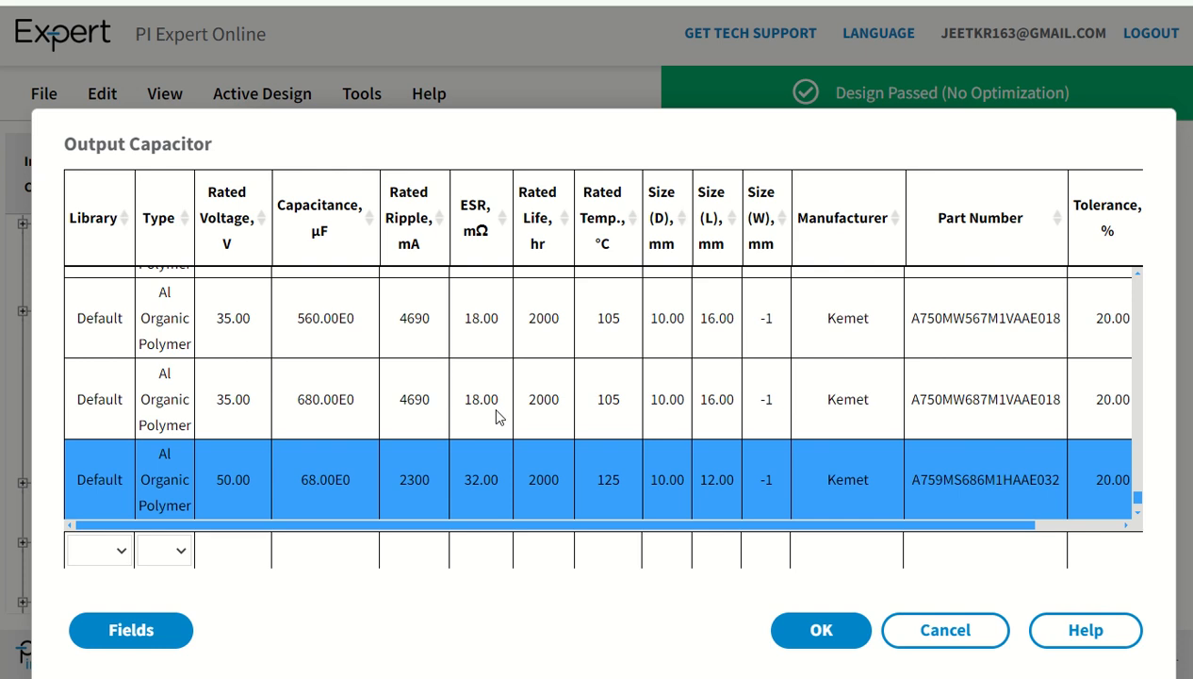
pyautogui.scroll(-1, 499, 417)
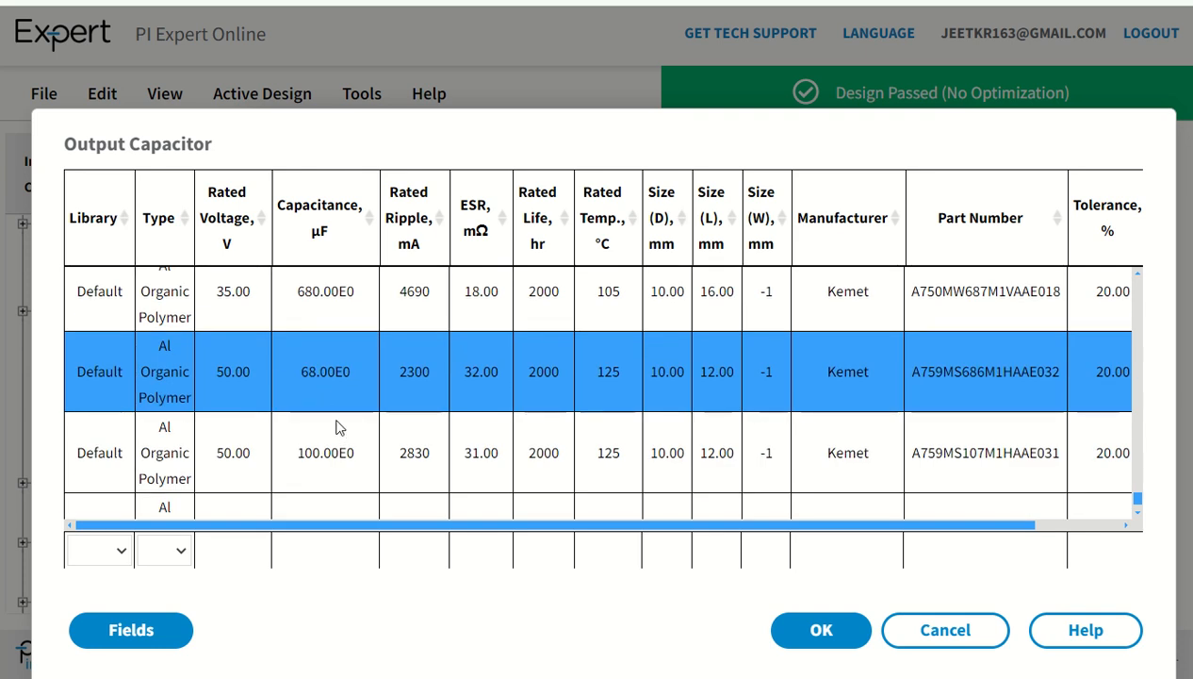
pyautogui.scroll(-1, 338, 419)
pyautogui.scroll(-2, 338, 418)
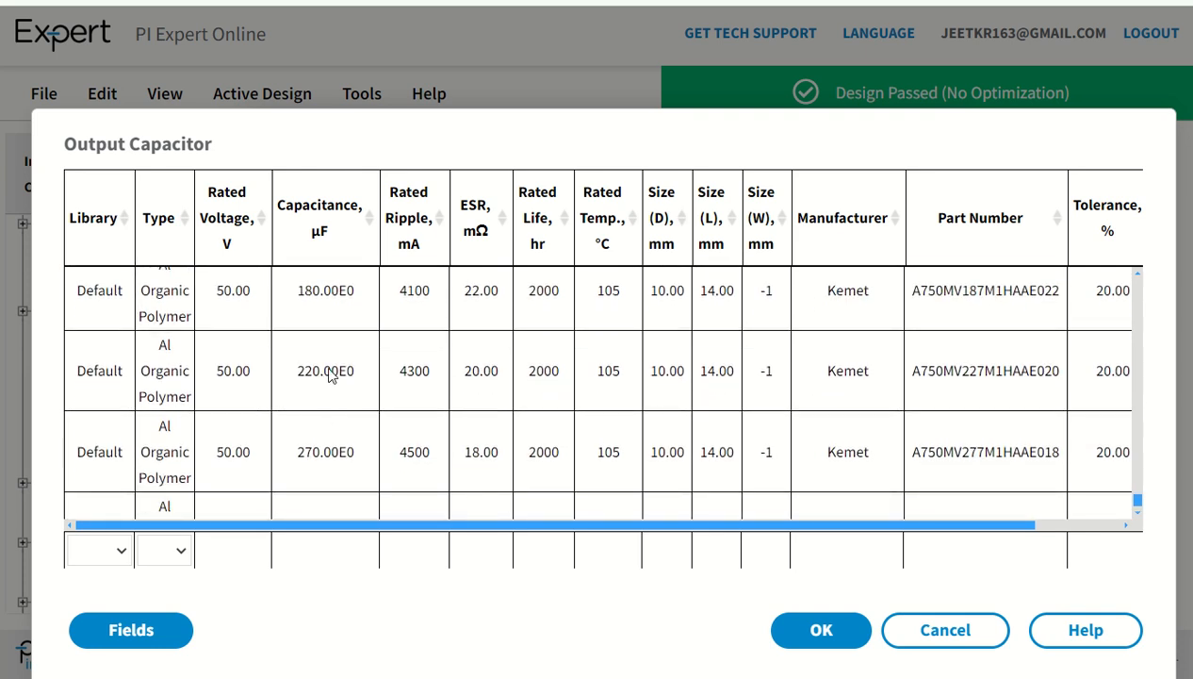
pyautogui.click(331, 376)
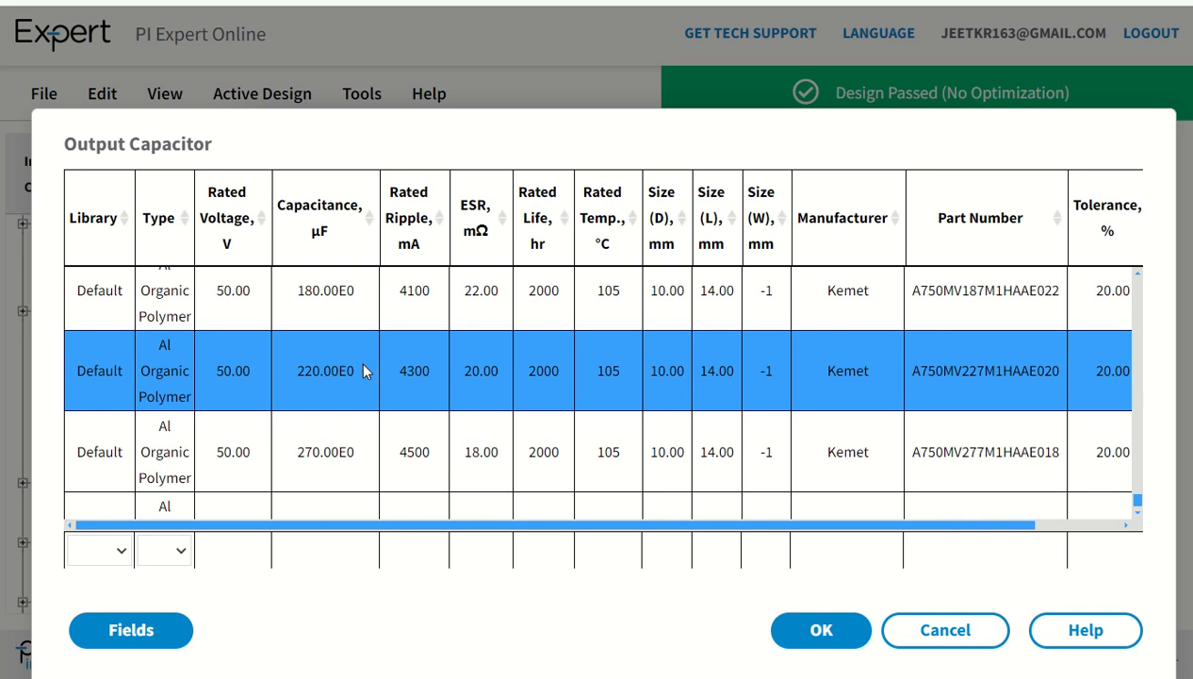
pyautogui.scroll(-1, 357, 390)
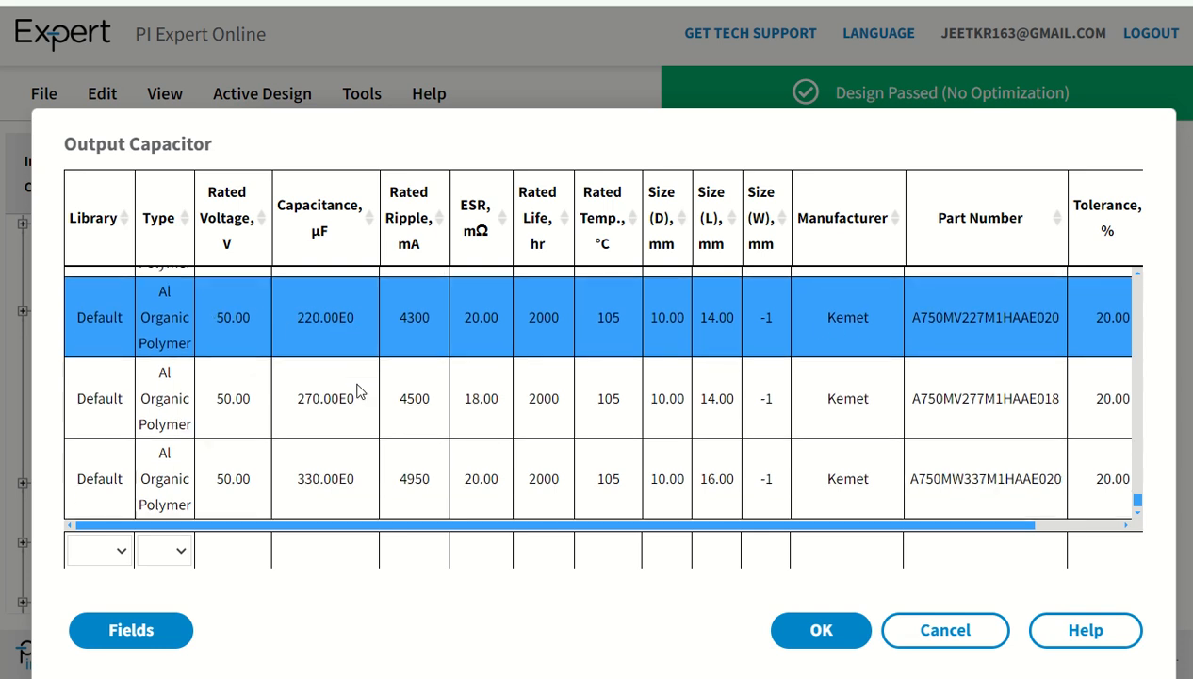
pyautogui.scroll(4, 353, 436)
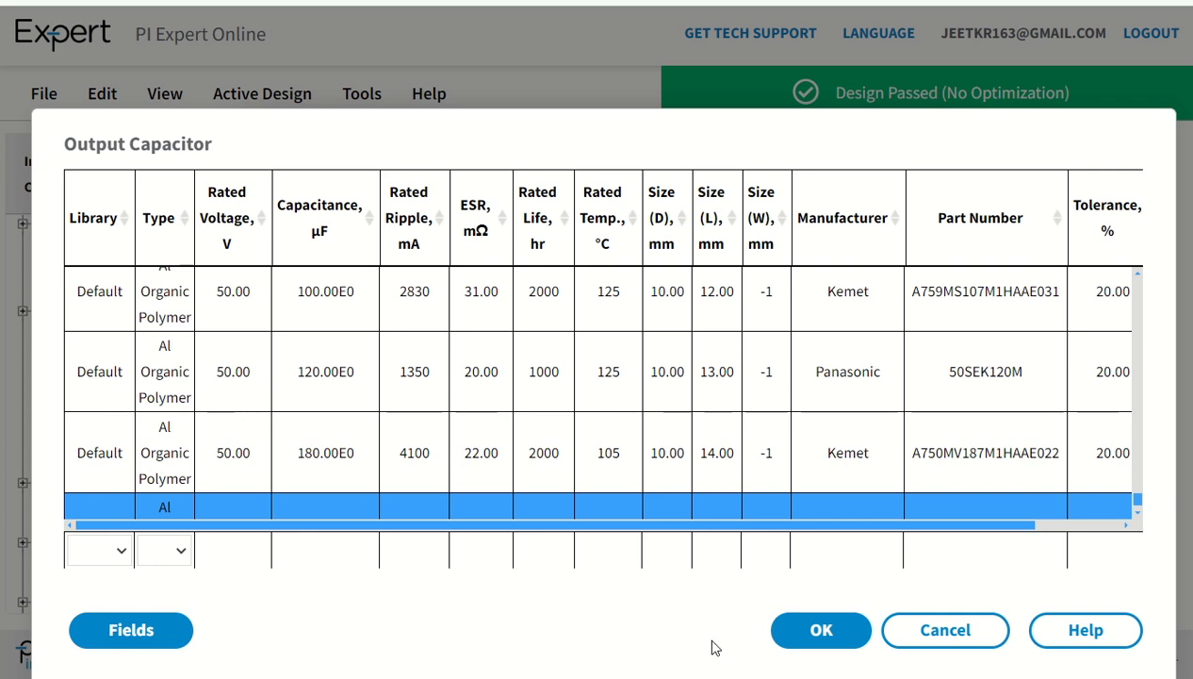
pyautogui.click(818, 633)
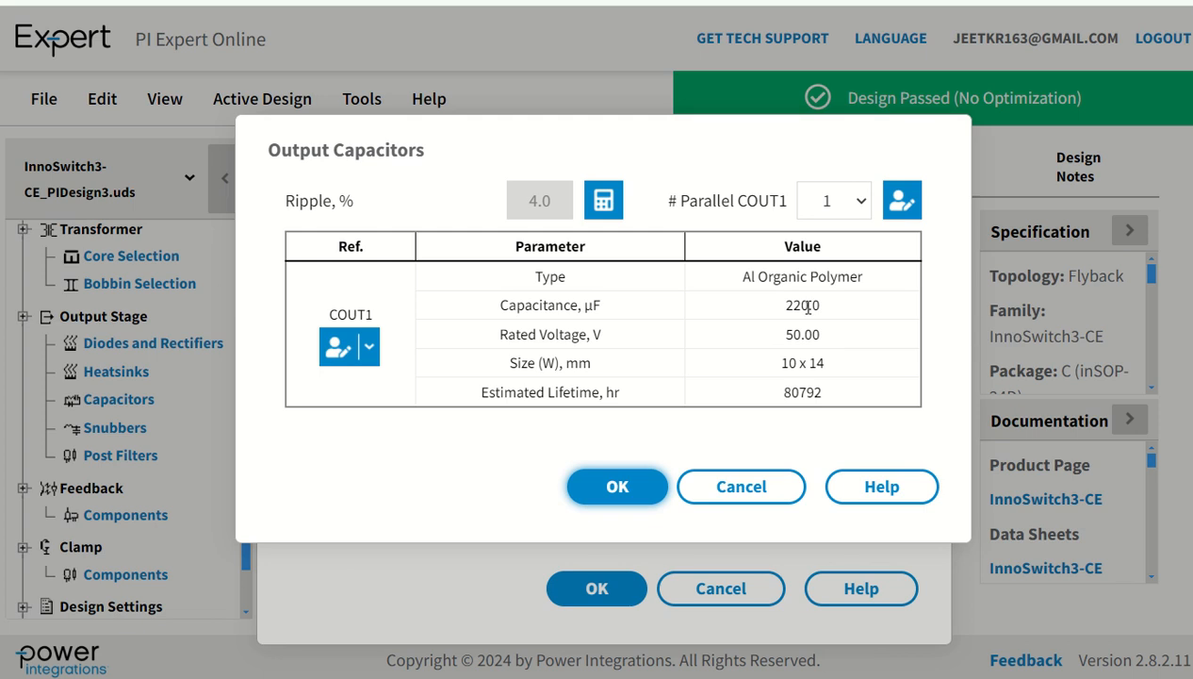
pyautogui.click(619, 488)
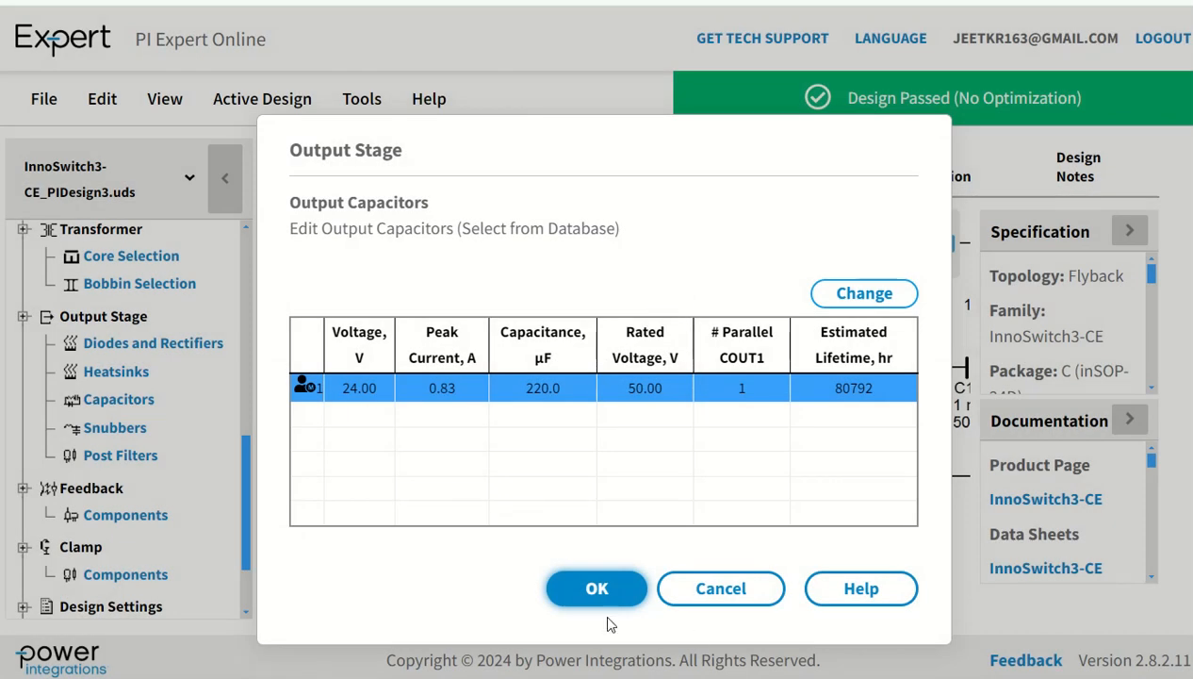
pyautogui.click(595, 589)
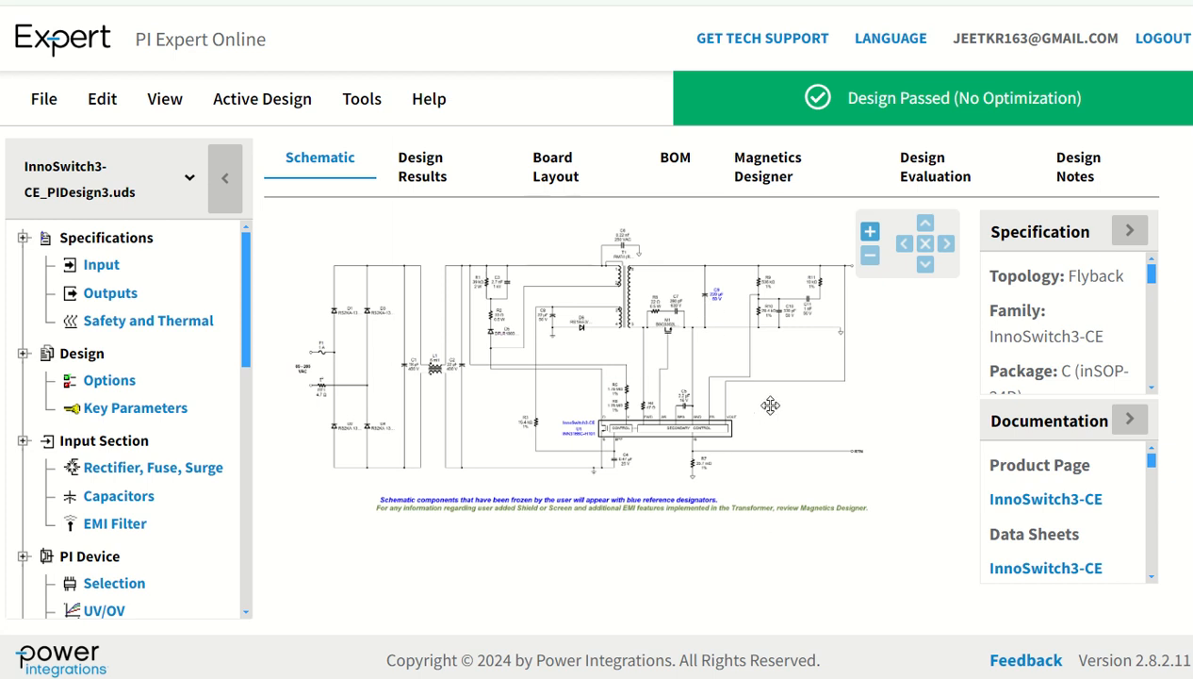
# - Inspect output capacitor C9 and the surrounding secondary stage with M1, R8 and C7 in the updated schematic
pyautogui.scroll(7, 710, 311)
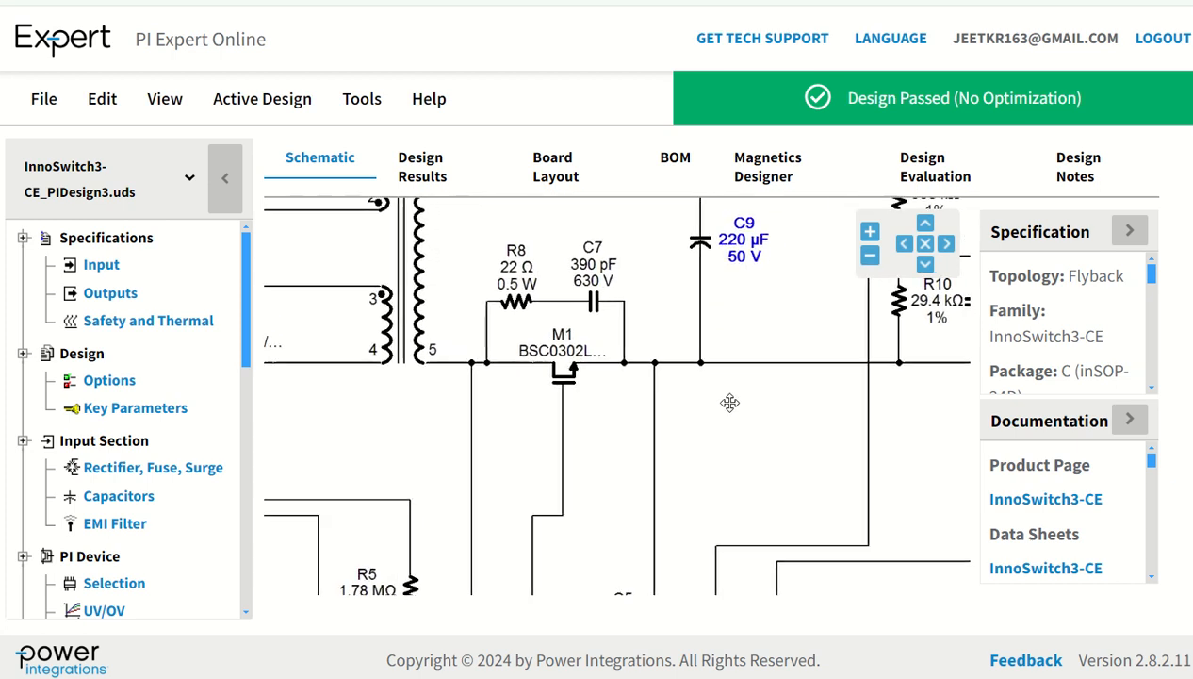
pyautogui.moveTo(729, 415); pyautogui.dragTo(708, 551)
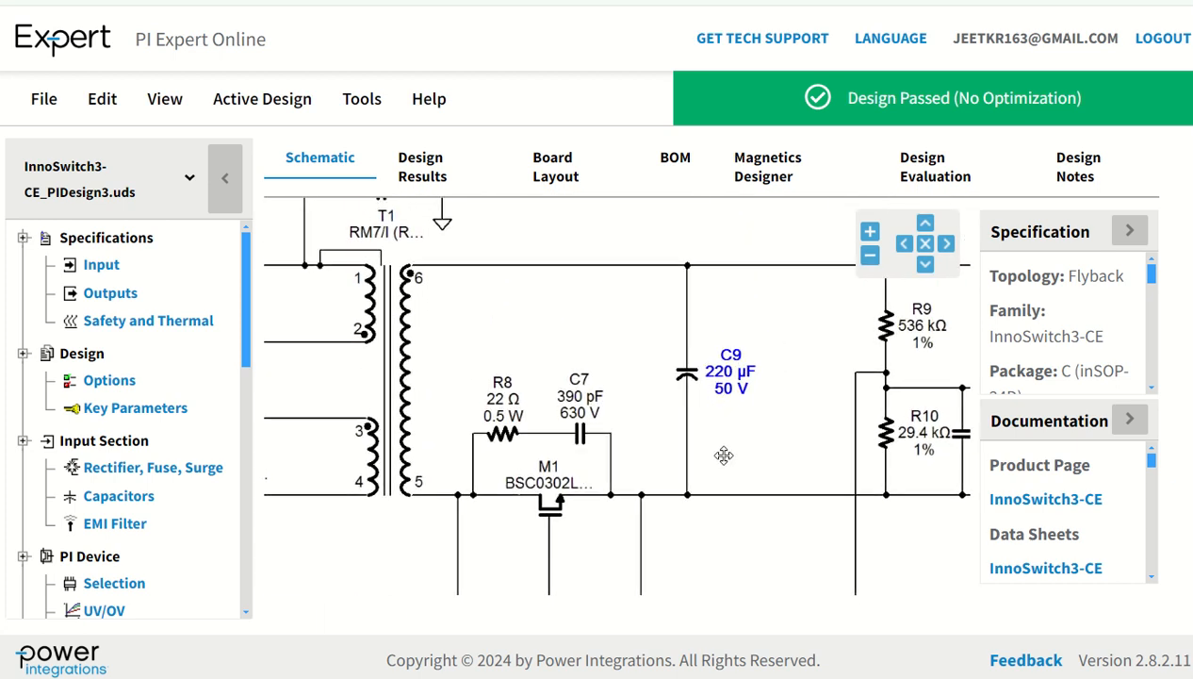
pyautogui.scroll(2, 759, 414)
pyautogui.scroll(-3, 760, 414)
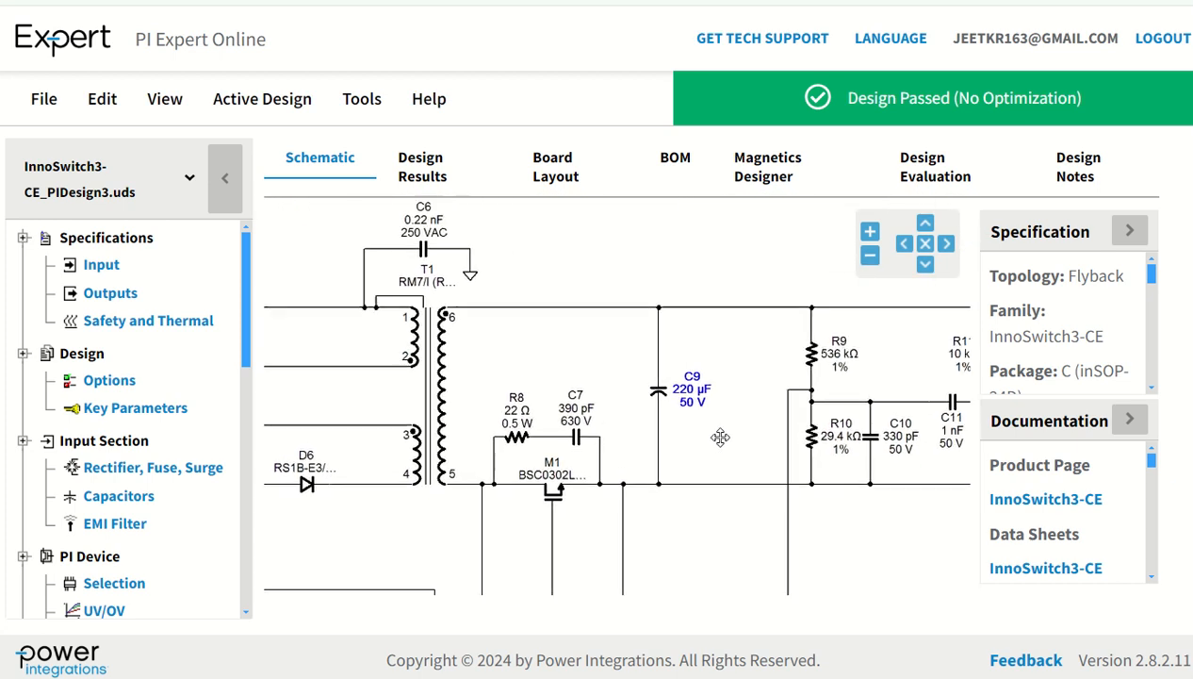
pyautogui.scroll(-2, 706, 461)
pyautogui.moveTo(706, 461); pyautogui.dragTo(647, 505)
pyautogui.moveTo(659, 442); pyautogui.dragTo(733, 420)
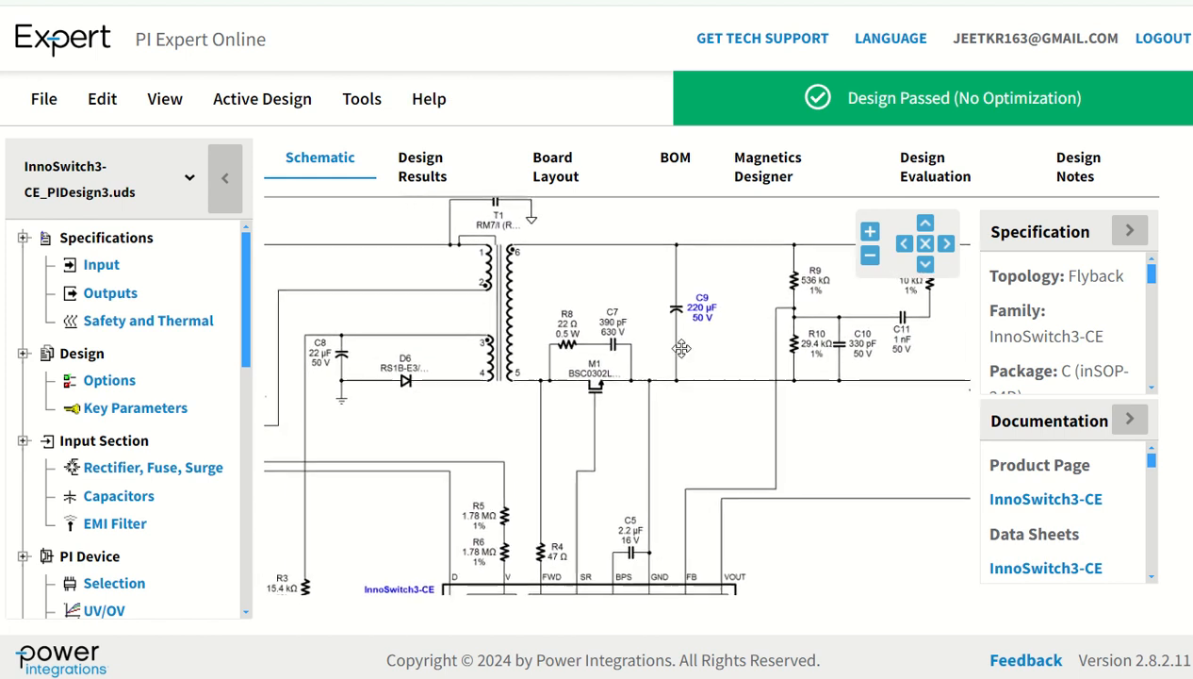
pyautogui.scroll(1, 687, 334)
pyautogui.scroll(3, 687, 335)
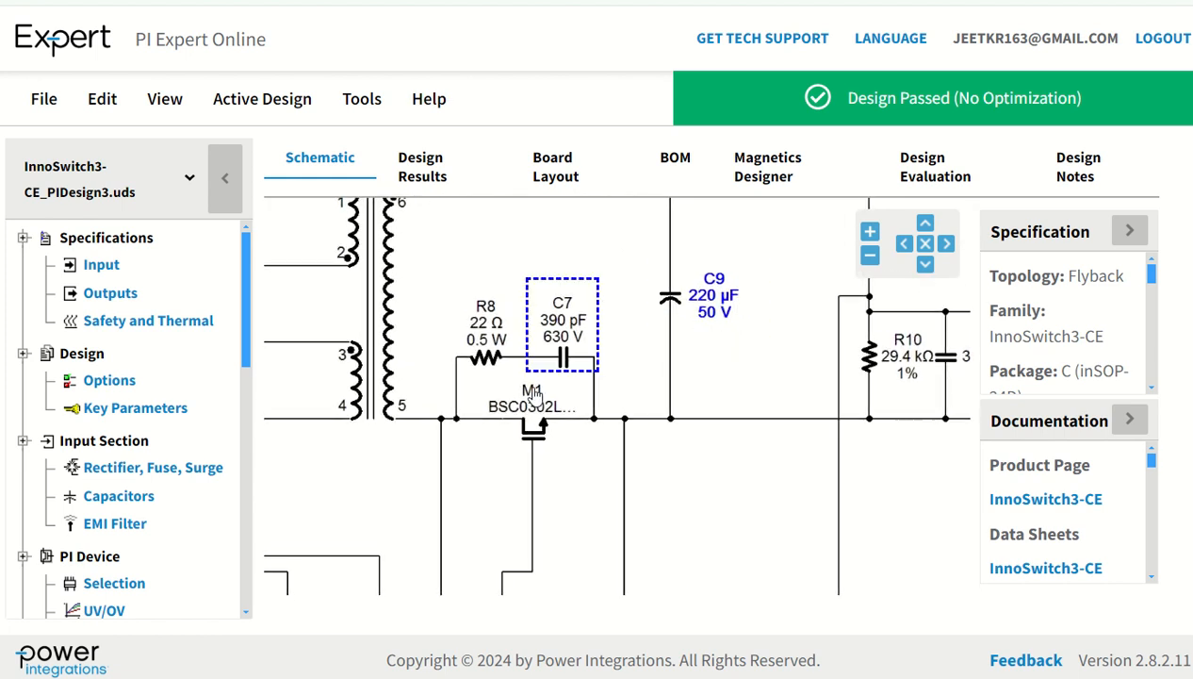
# - Set the number of parallel COUT1 output capacitors to 2 and apply the change to the design
pyautogui.scroll(-4, 84, 429)
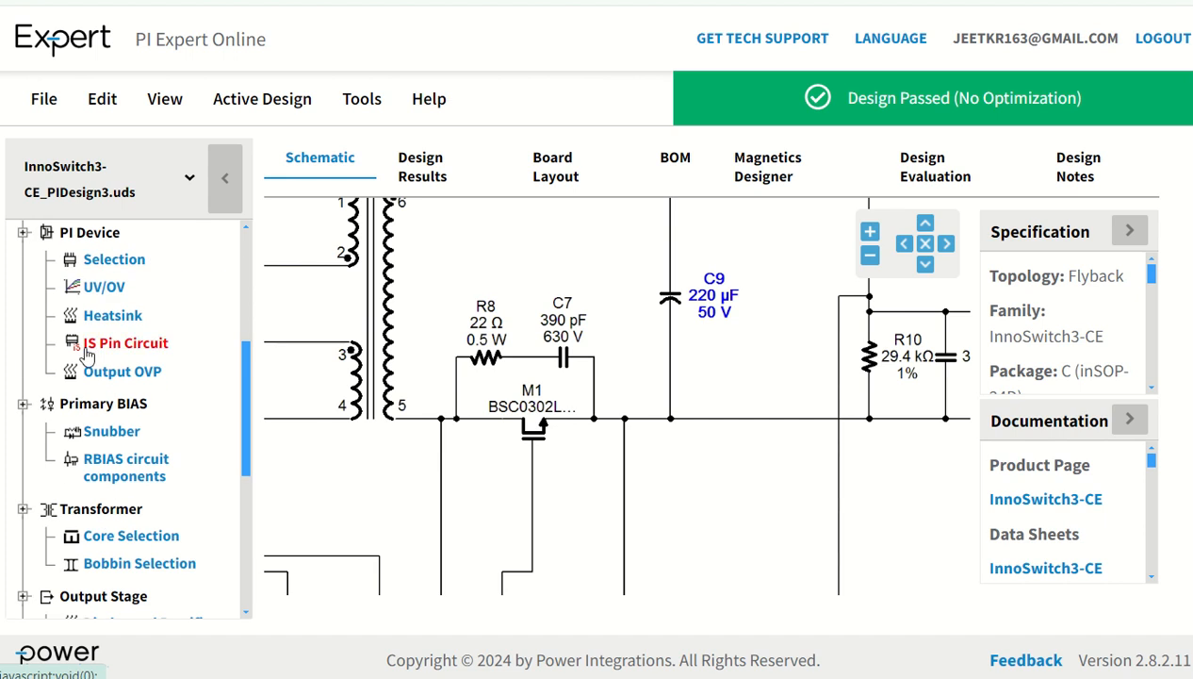
pyautogui.scroll(-4, 99, 443)
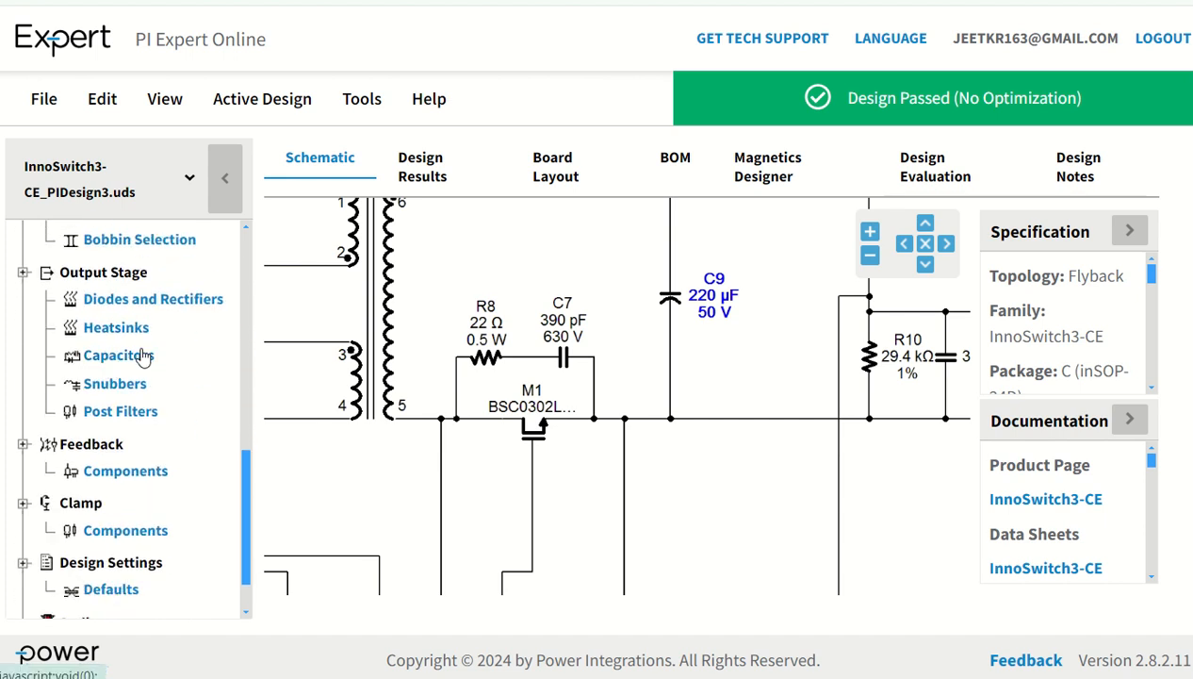
pyautogui.click(111, 367)
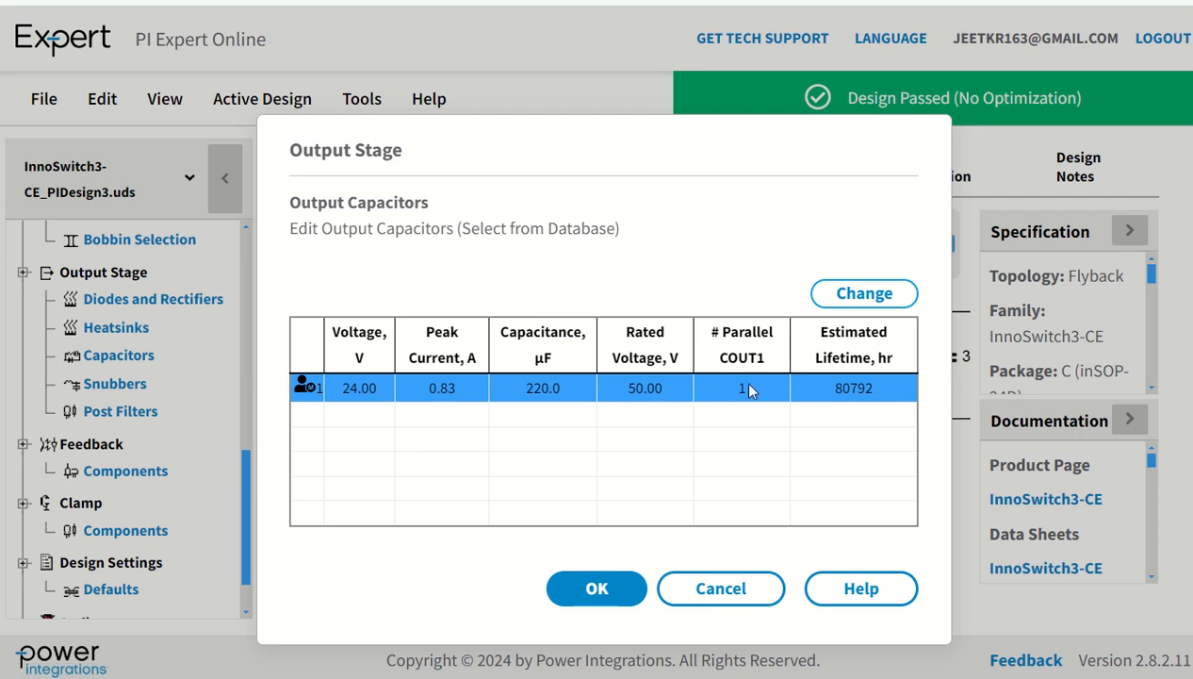
pyautogui.click(864, 297)
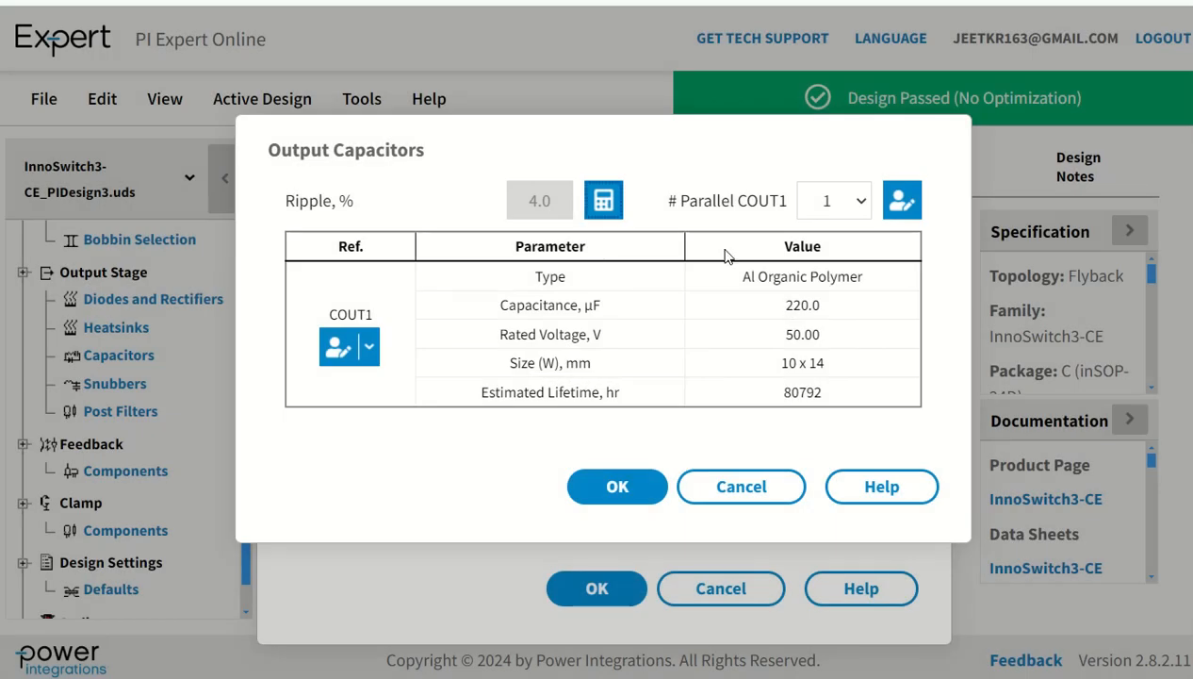
pyautogui.click(860, 200)
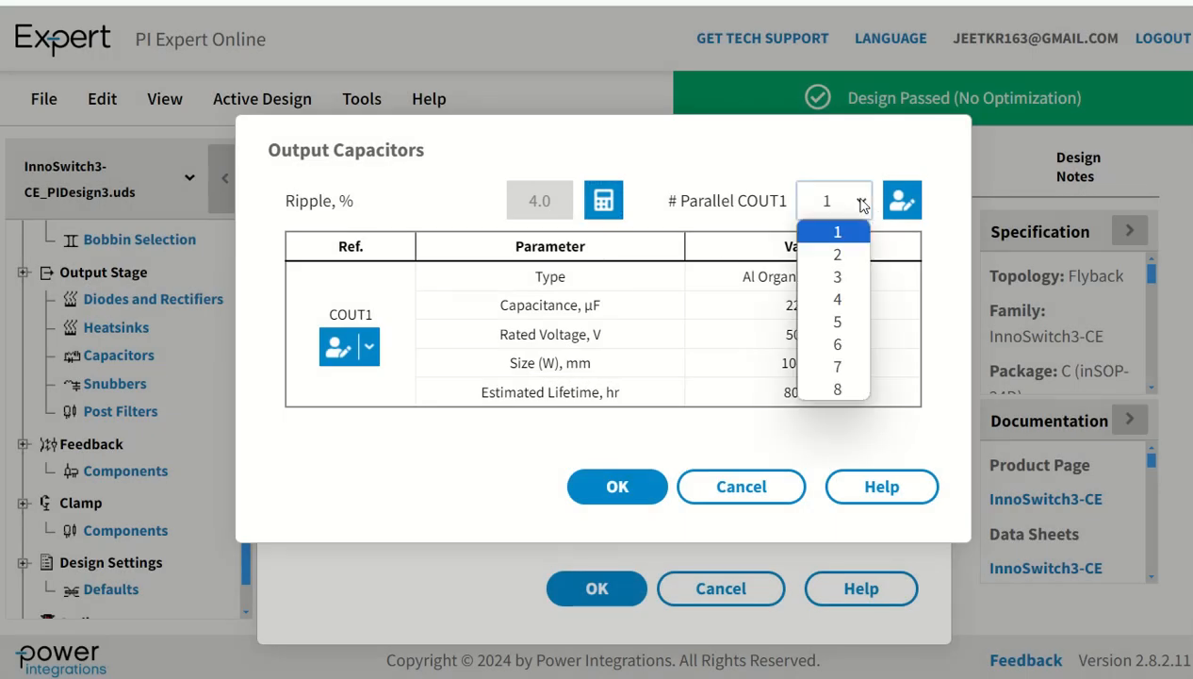
pyautogui.click(836, 254)
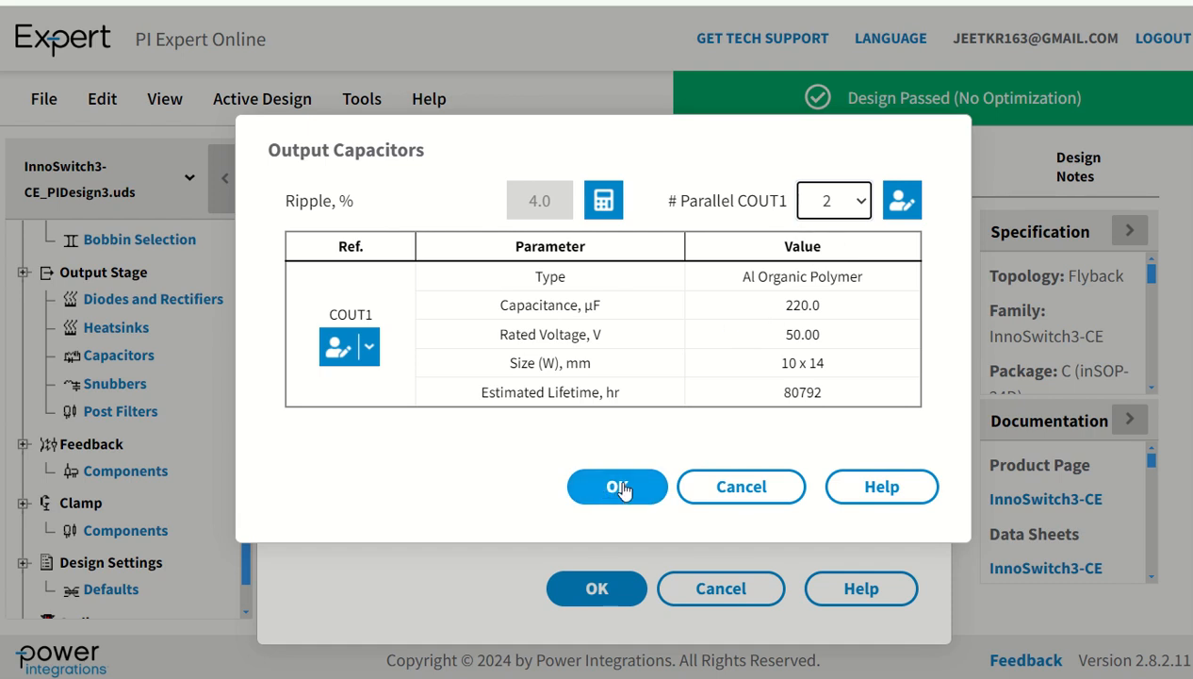
pyautogui.click(620, 486)
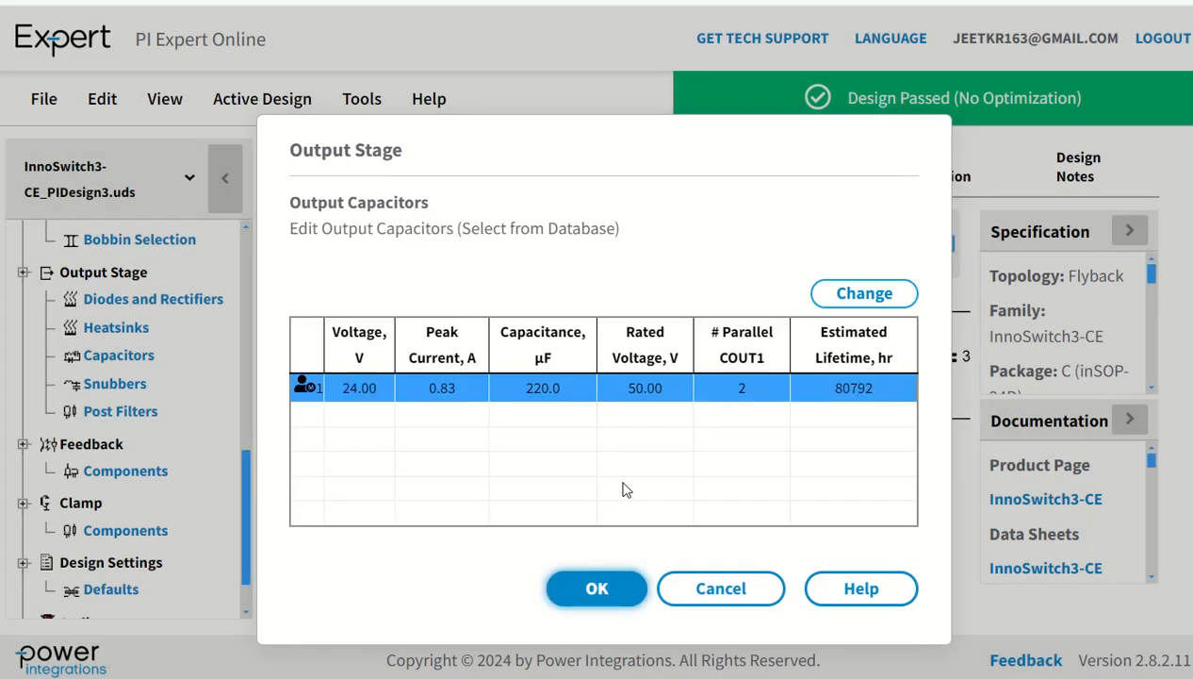
pyautogui.click(598, 584)
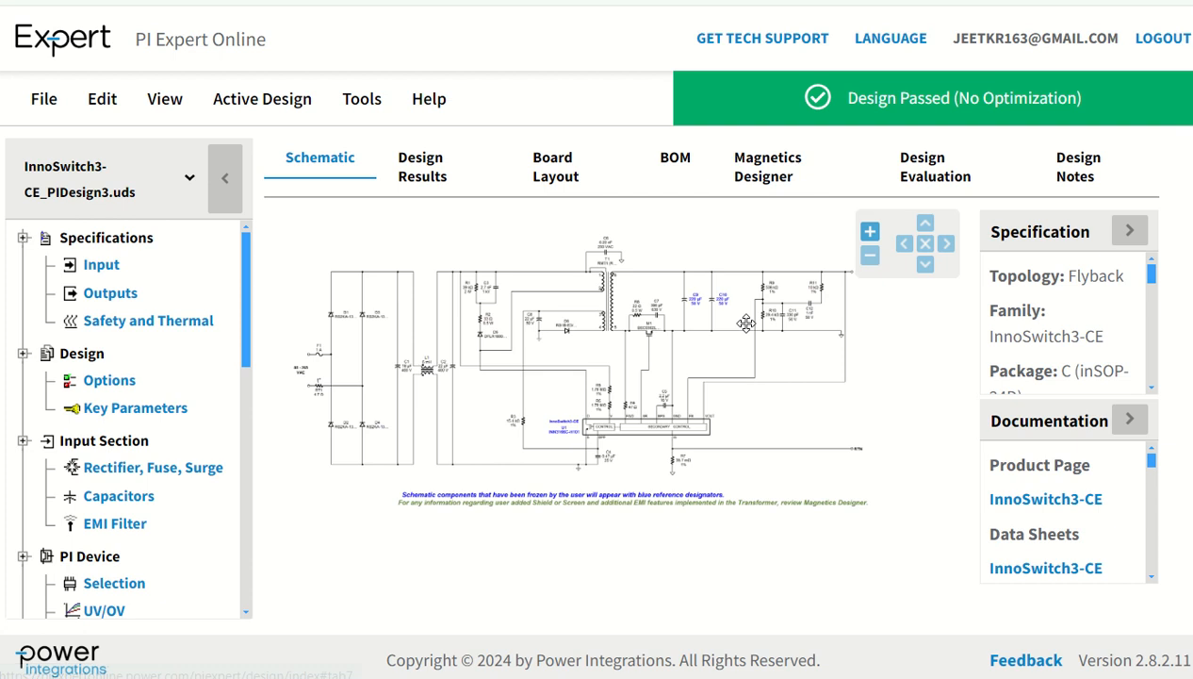
# - Inspect the parallel output capacitors C9 and C10 up close in the recalculated schematic
pyautogui.scroll(5, 721, 363)
pyautogui.moveTo(716, 359); pyautogui.dragTo(720, 487)
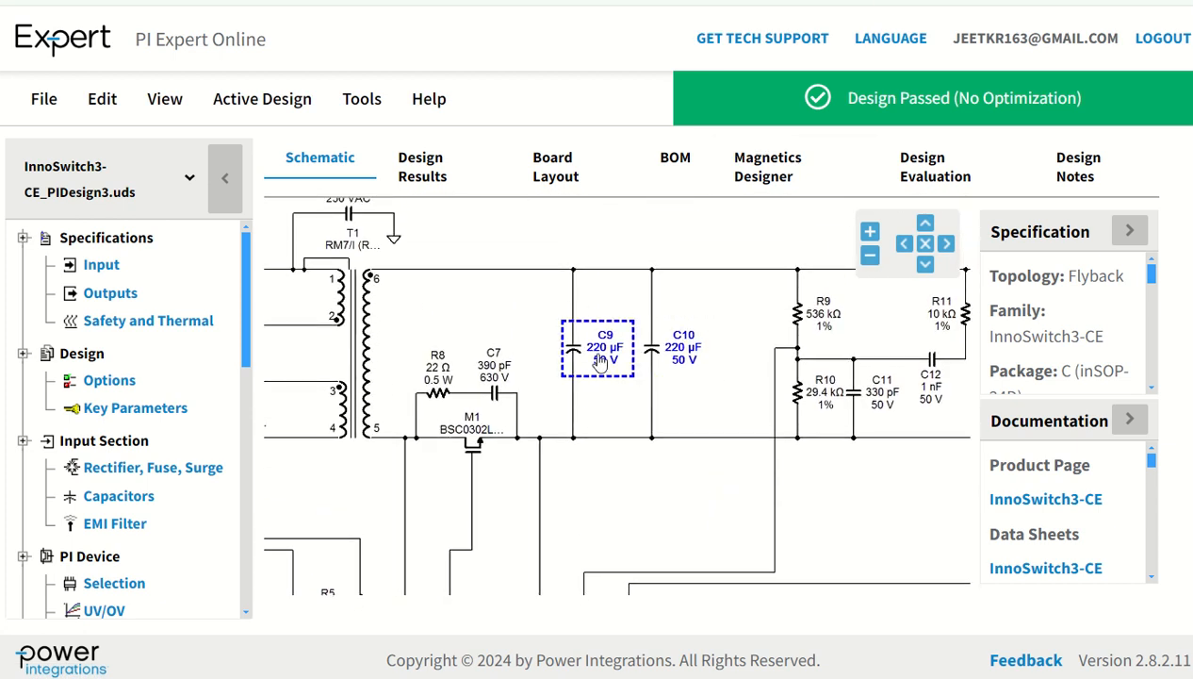
pyautogui.scroll(3, 712, 415)
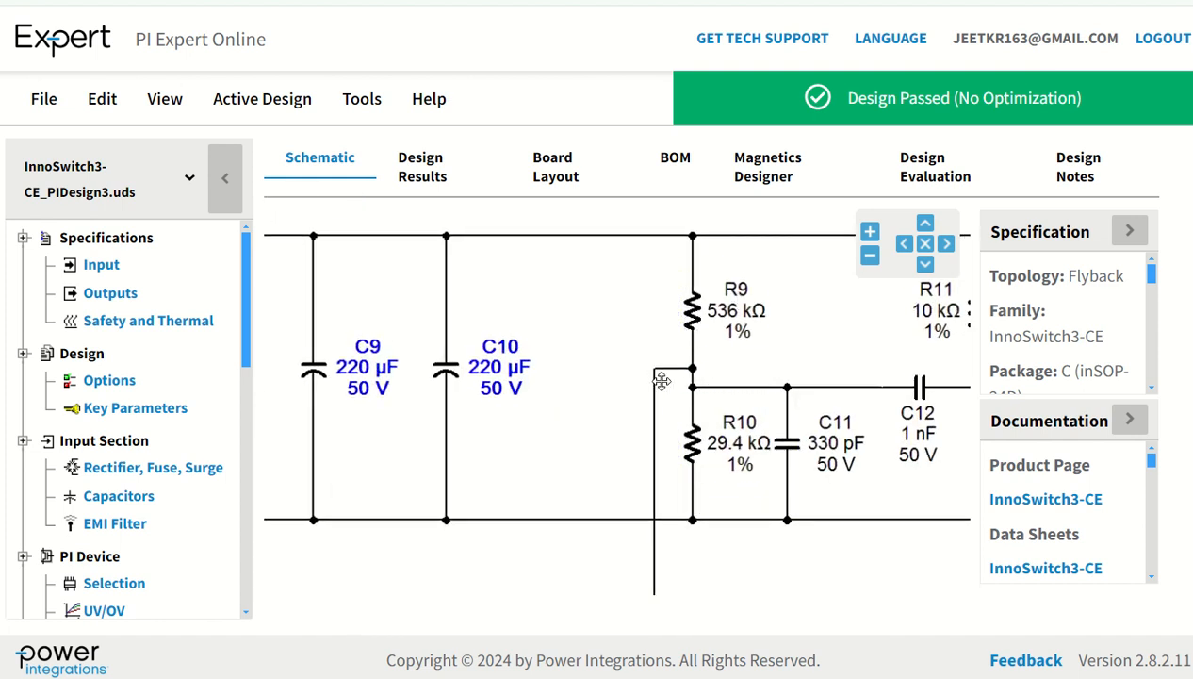
# - Open the Secondary Divider Feedback Components settings from resistor R9 in the output feedback divider
pyautogui.scroll(-2, 678, 531)
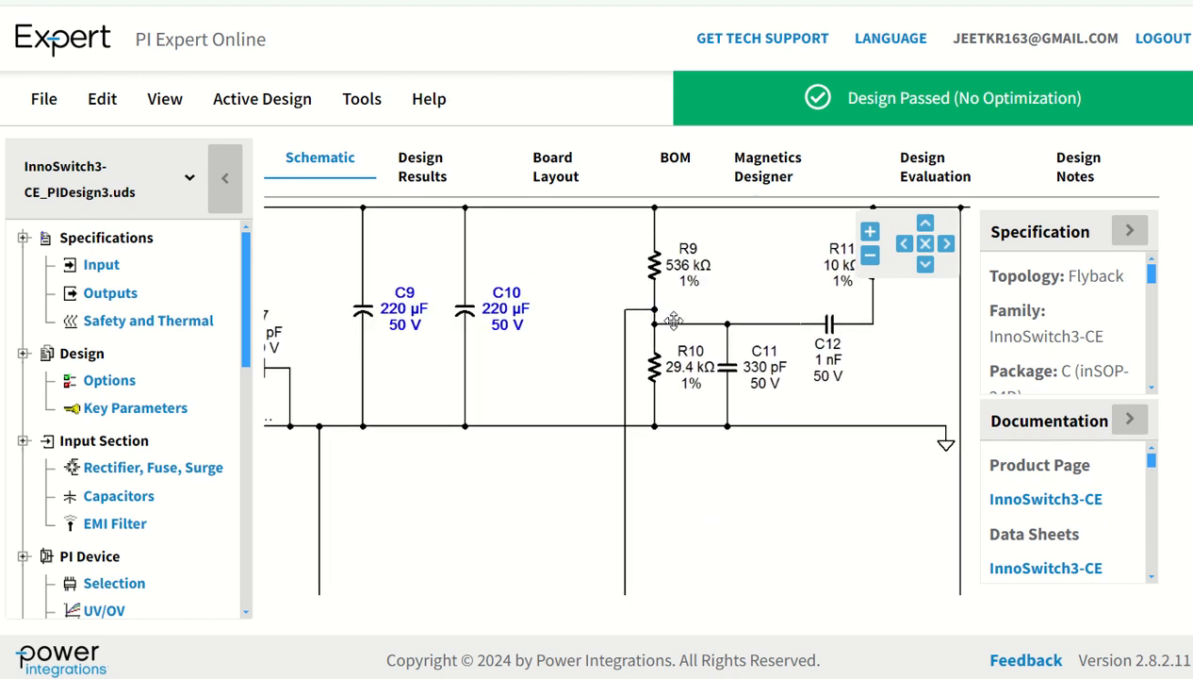
pyautogui.moveTo(748, 519); pyautogui.dragTo(741, 578)
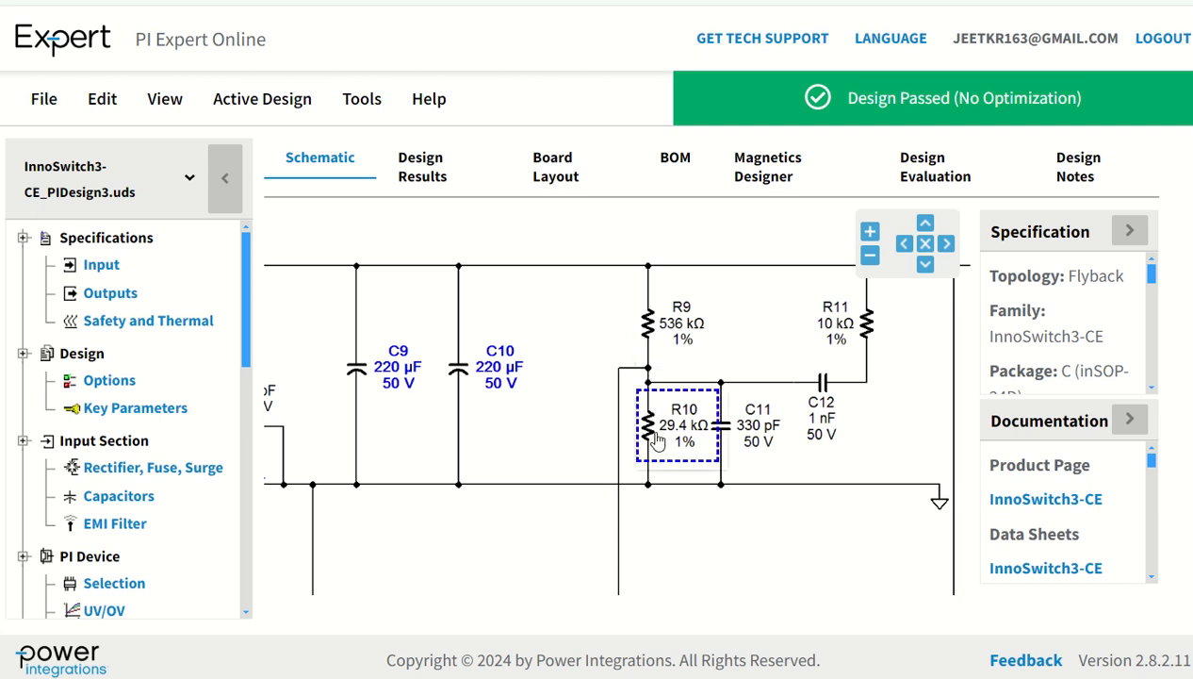
pyautogui.doubleClick(651, 327)
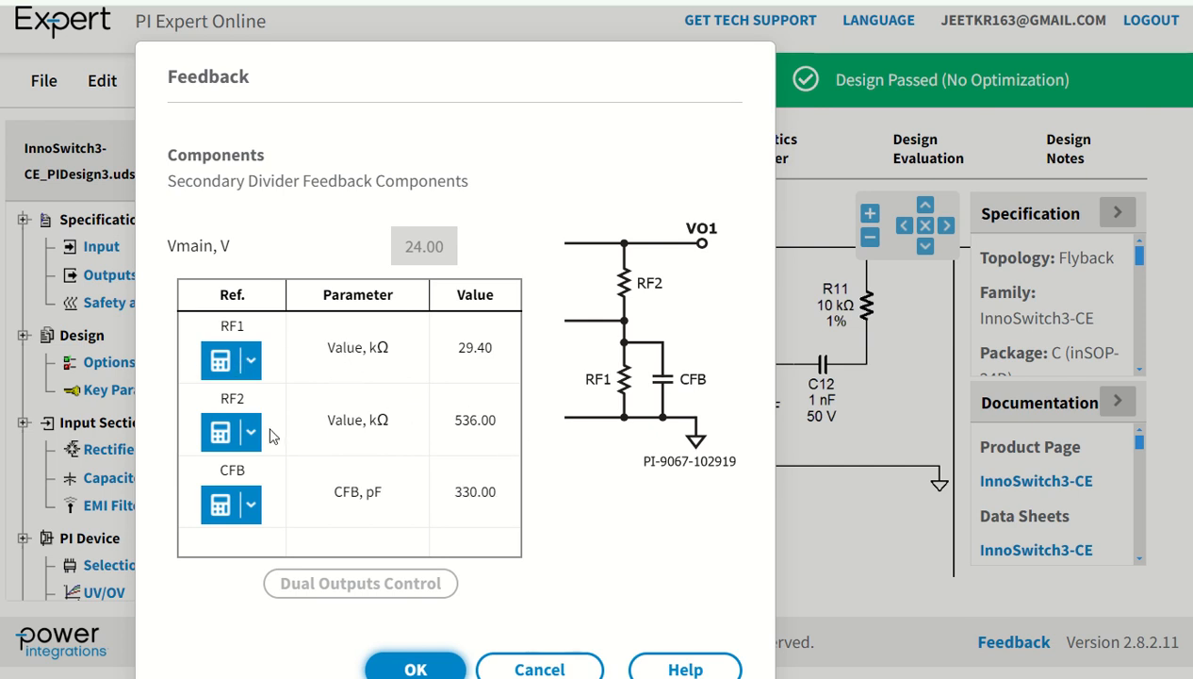
# - Check the upper divider resistor RF2's settings for value, tolerance, rated power and composition, leaving them as calculated
pyautogui.click(240, 440)
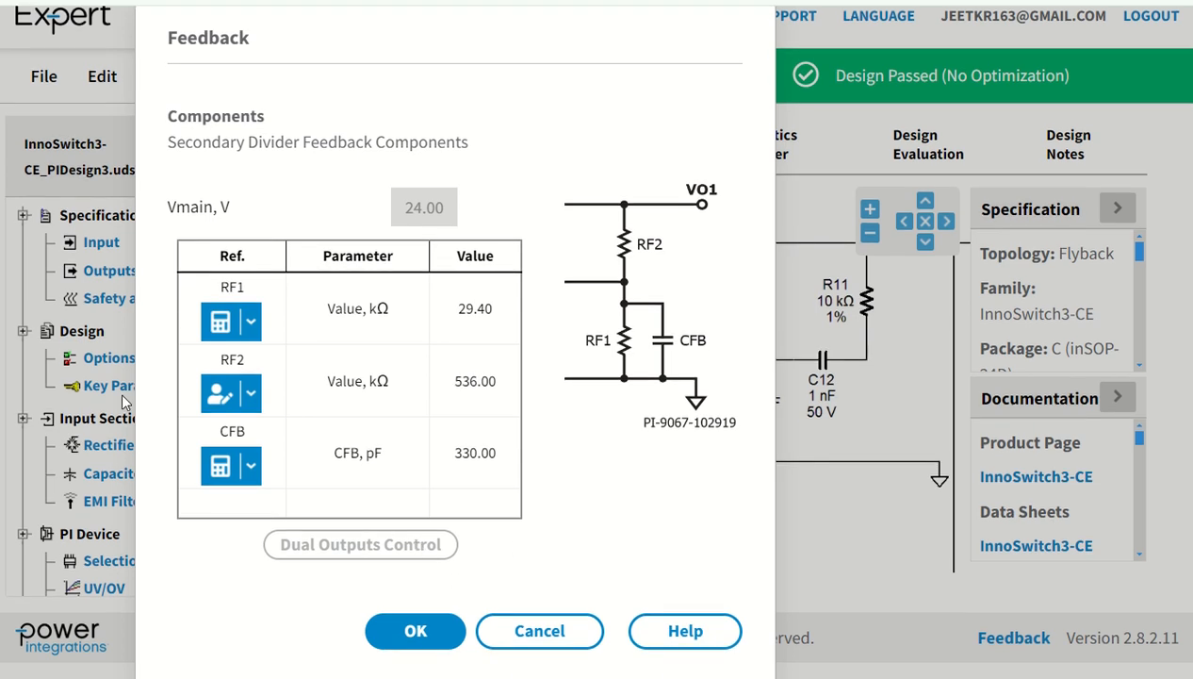
pyautogui.click(217, 394)
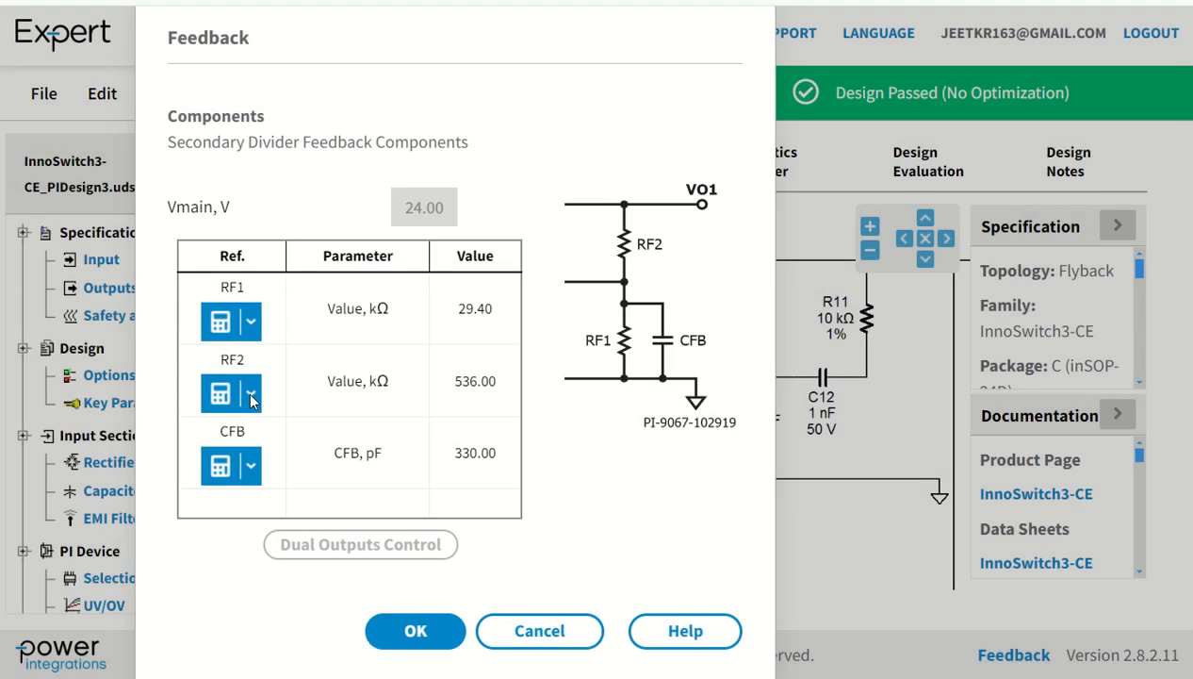
pyautogui.click(251, 396)
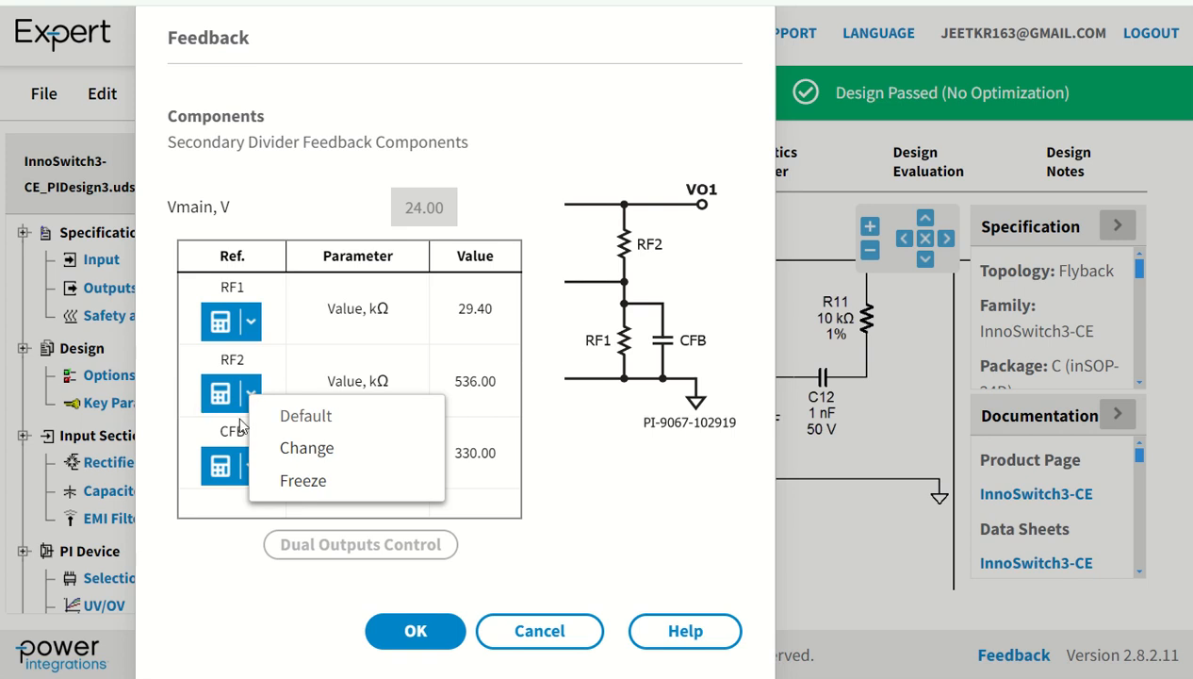
pyautogui.click(312, 449)
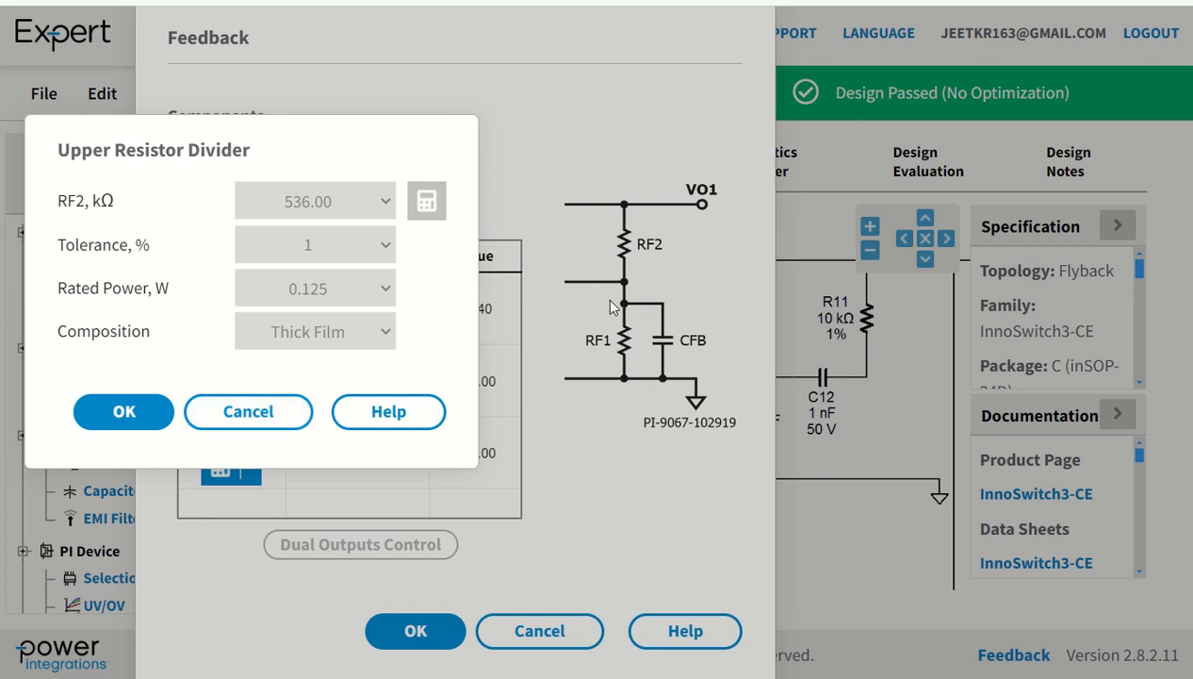
pyautogui.click(241, 415)
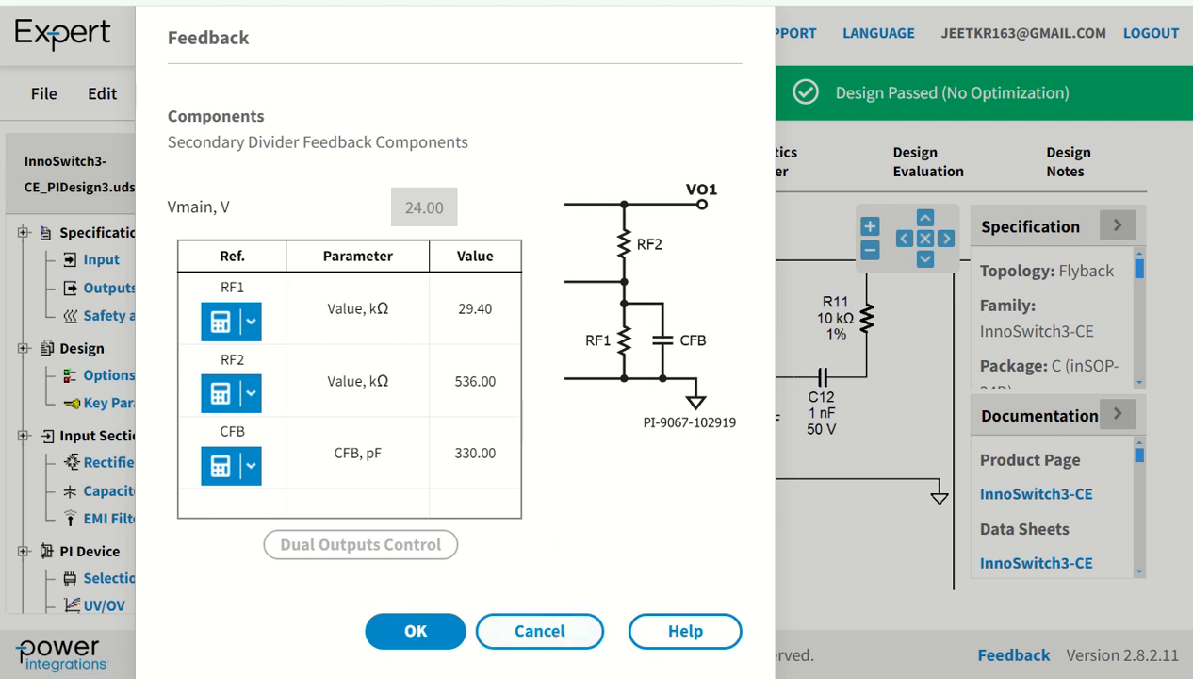
# - Switch to the 24V, 0.83A converter reference PDF and tick feedback resistors R23 and R18 with the pen
pyautogui.moveTo(575, 678)
pyautogui.click(575, 650)
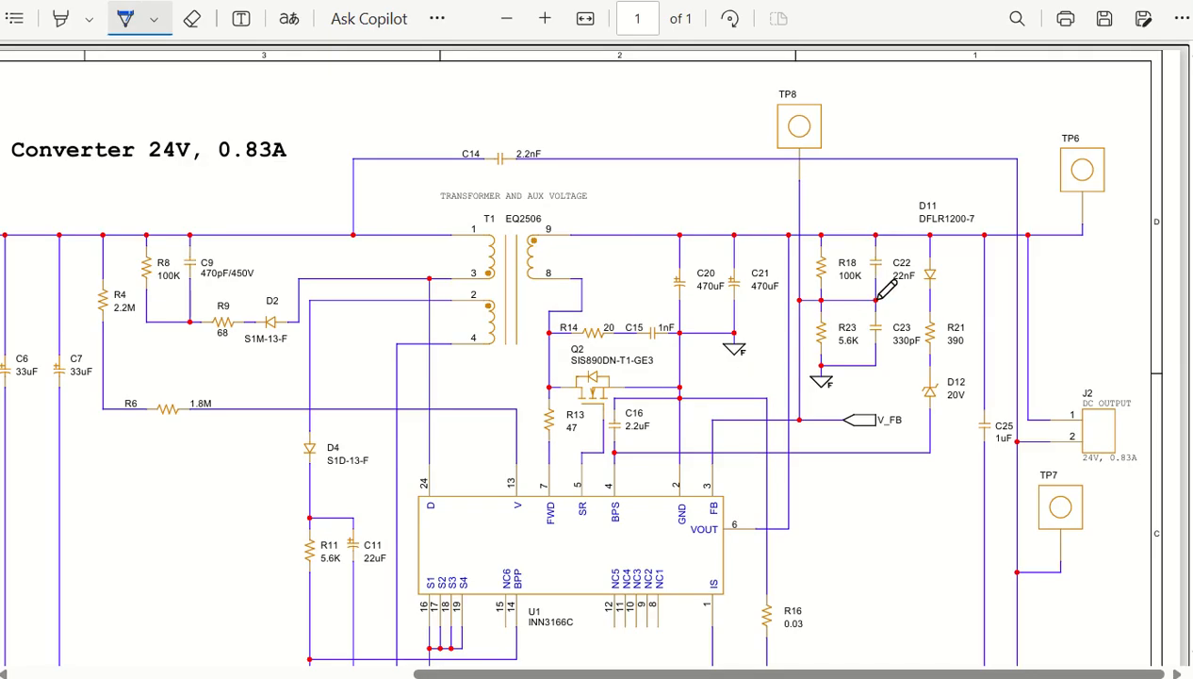
pyautogui.scroll(3, 861, 283)
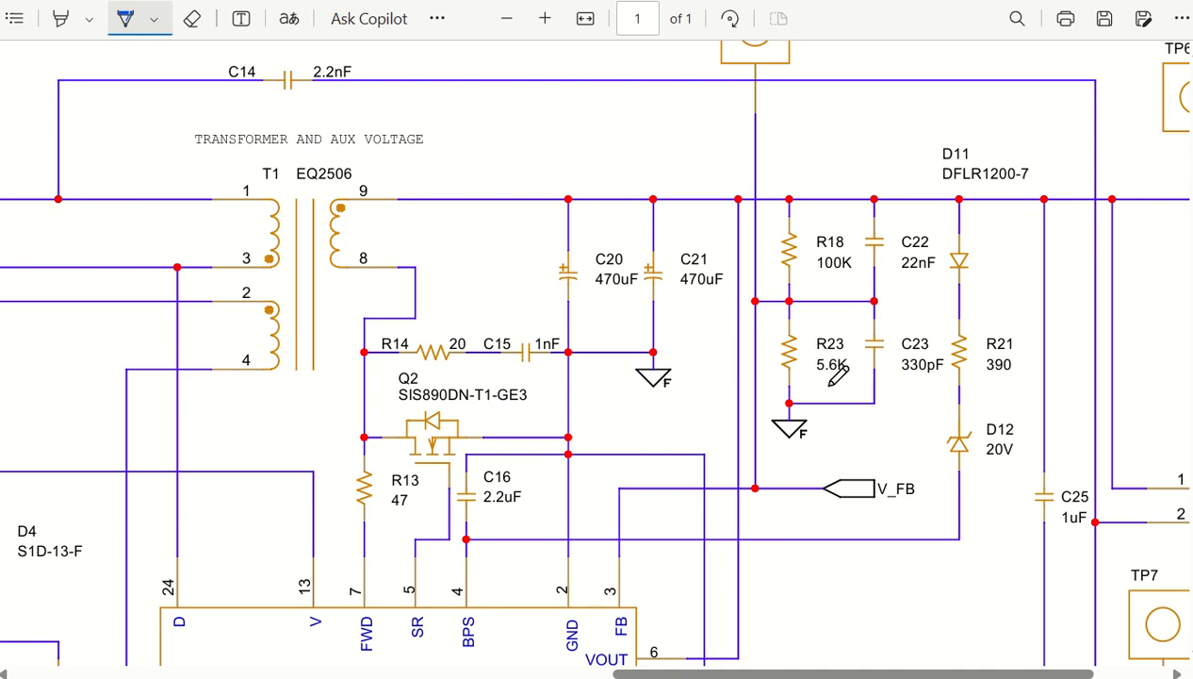
pyautogui.moveTo(797, 379); pyautogui.dragTo(843, 350)
pyautogui.moveTo(814, 273); pyautogui.dragTo(869, 247)
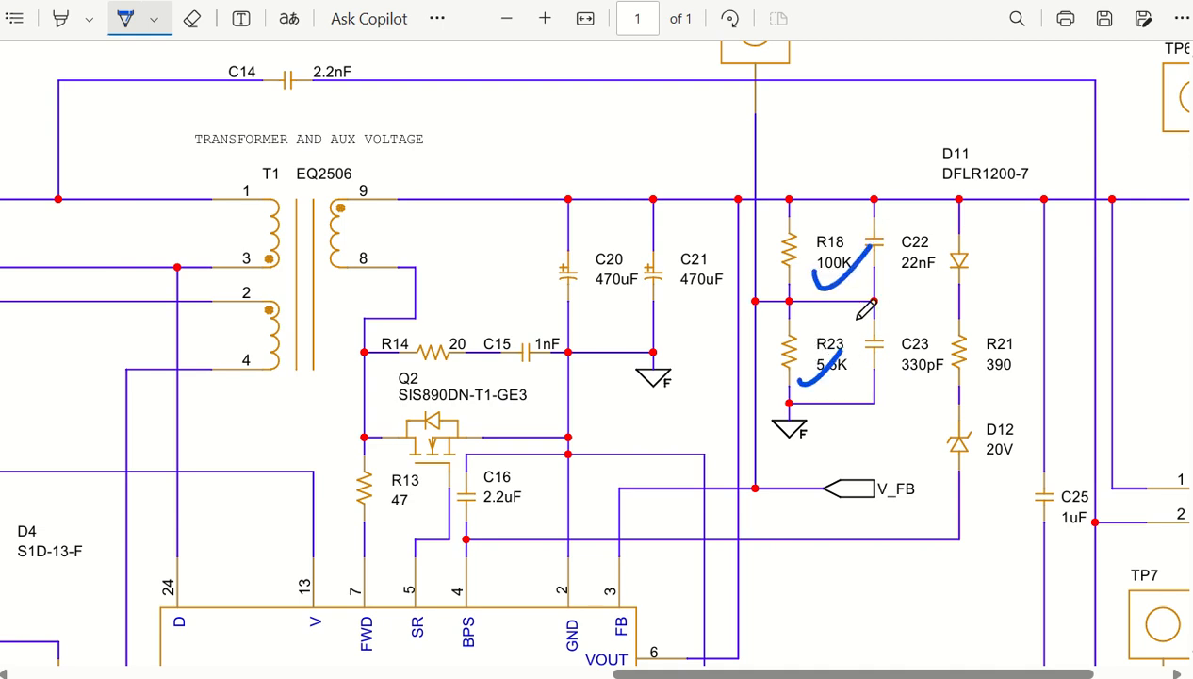
pyautogui.scroll(-2, 786, 346)
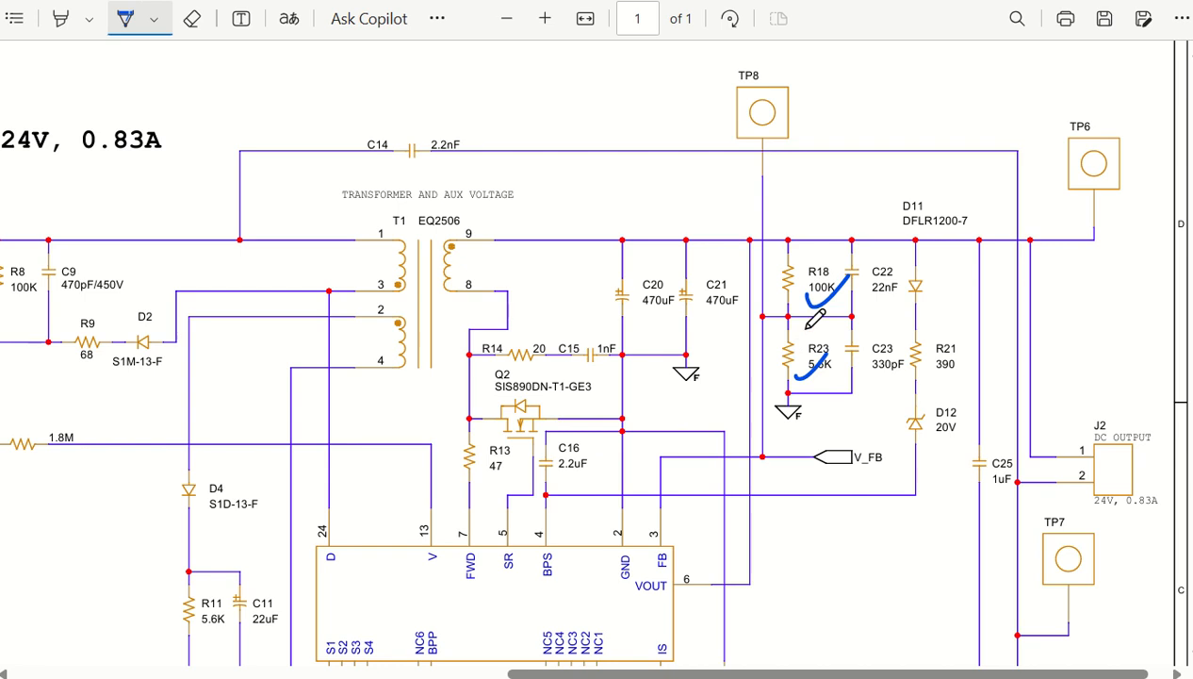
pyautogui.scroll(-4, 632, 436)
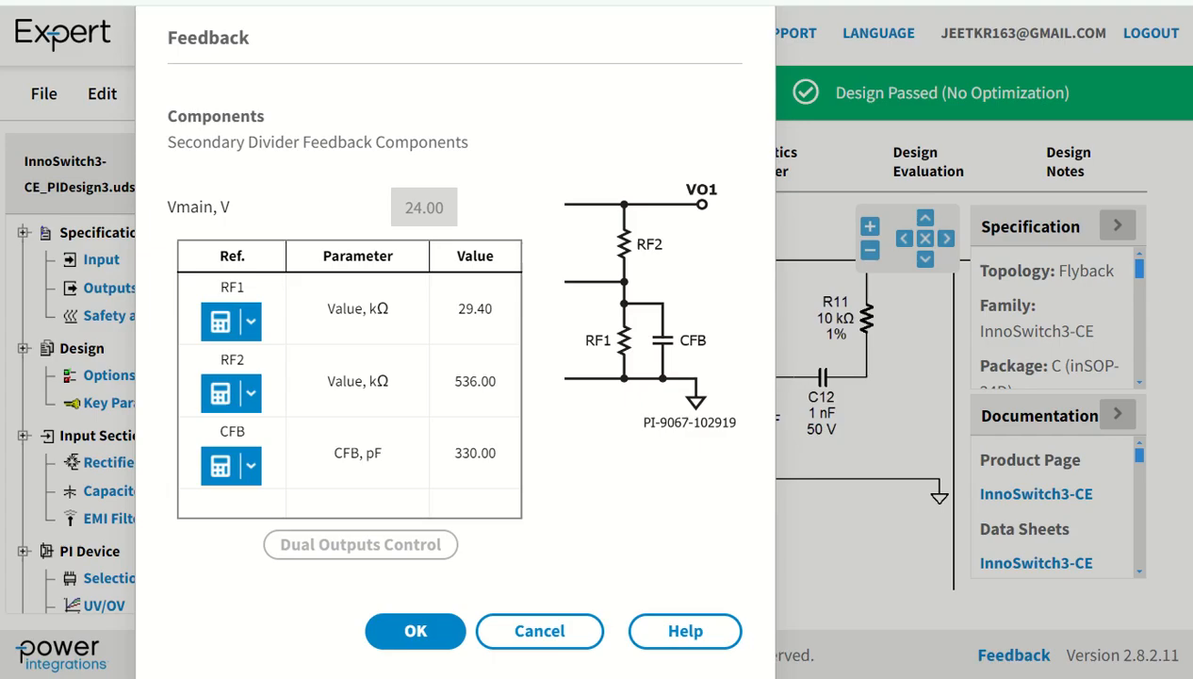
# - Return to PI Expert Online, accept the feedback components and examine controller U1, the output stage and the input section of the schematic
pyautogui.click(413, 634)
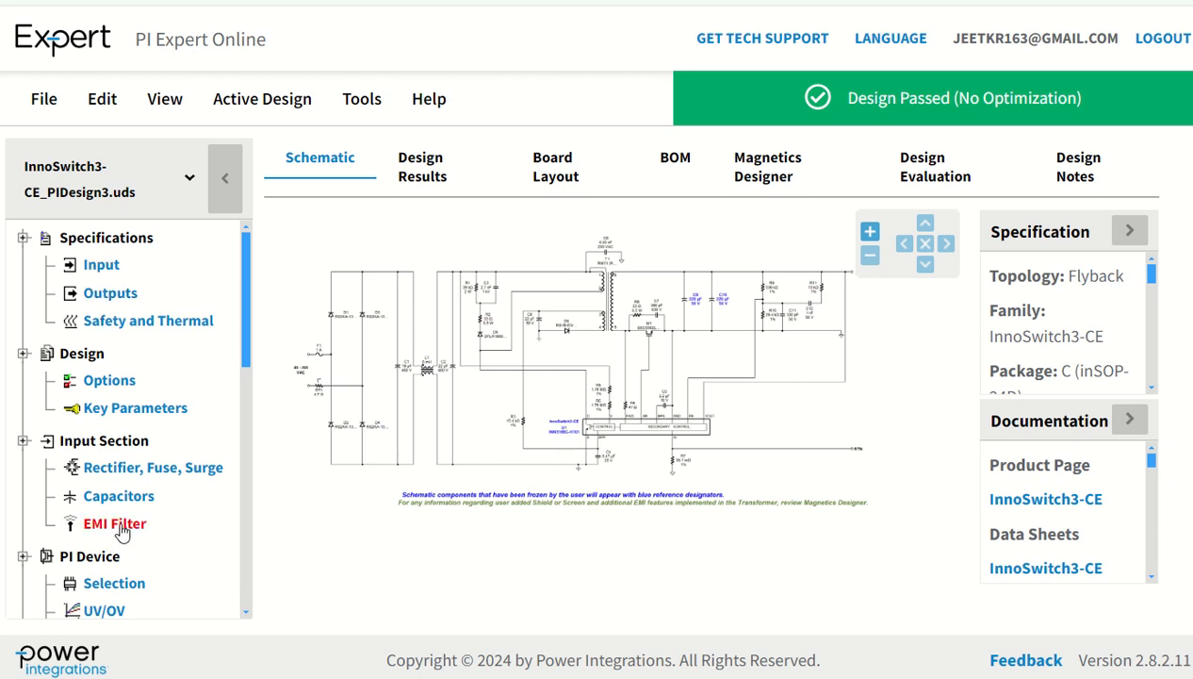
pyautogui.scroll(-5, 114, 448)
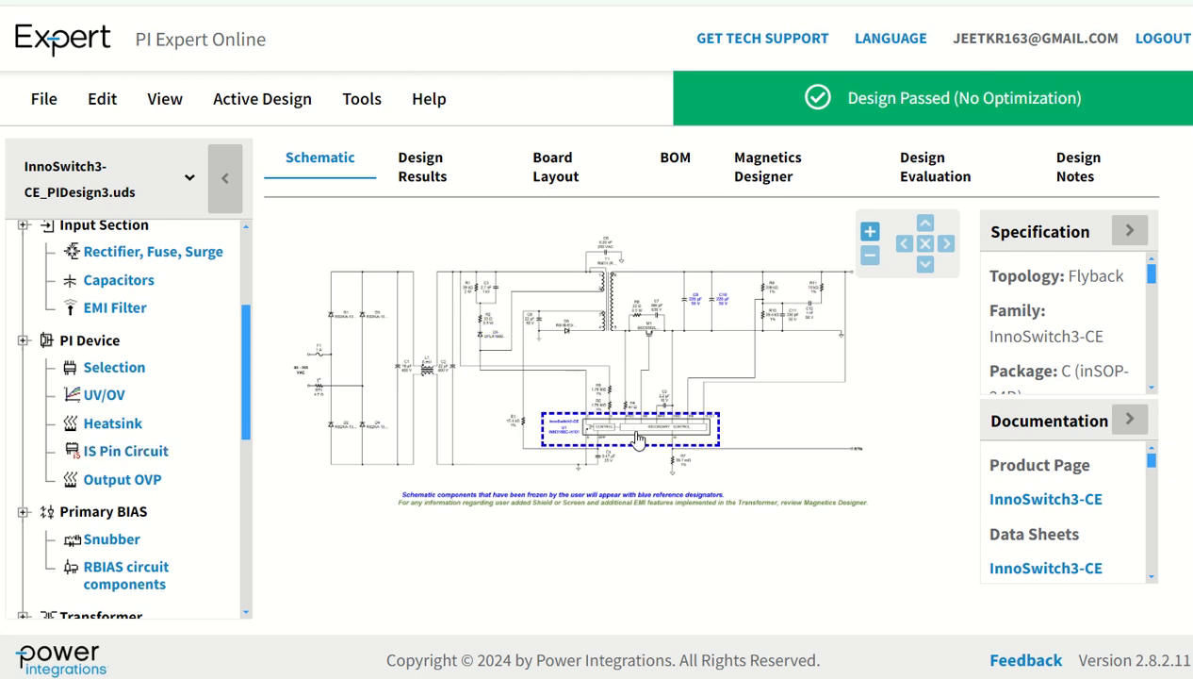
pyautogui.scroll(4, 584, 438)
pyautogui.scroll(5, 584, 438)
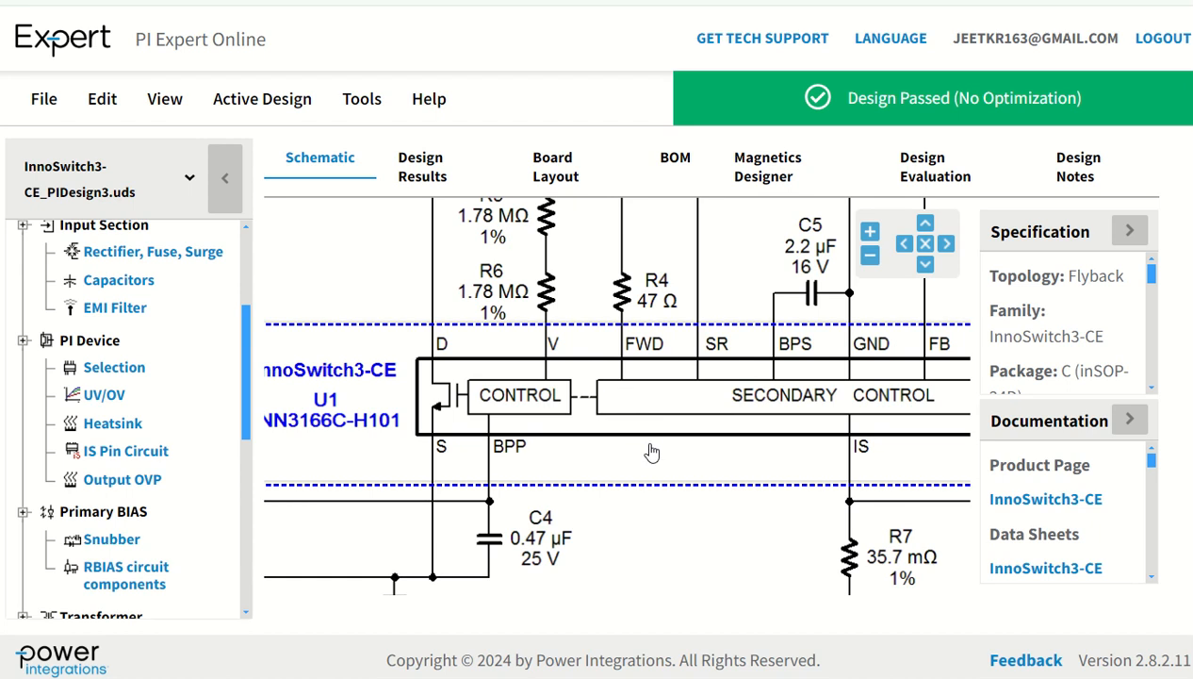
pyautogui.scroll(-5, 688, 480)
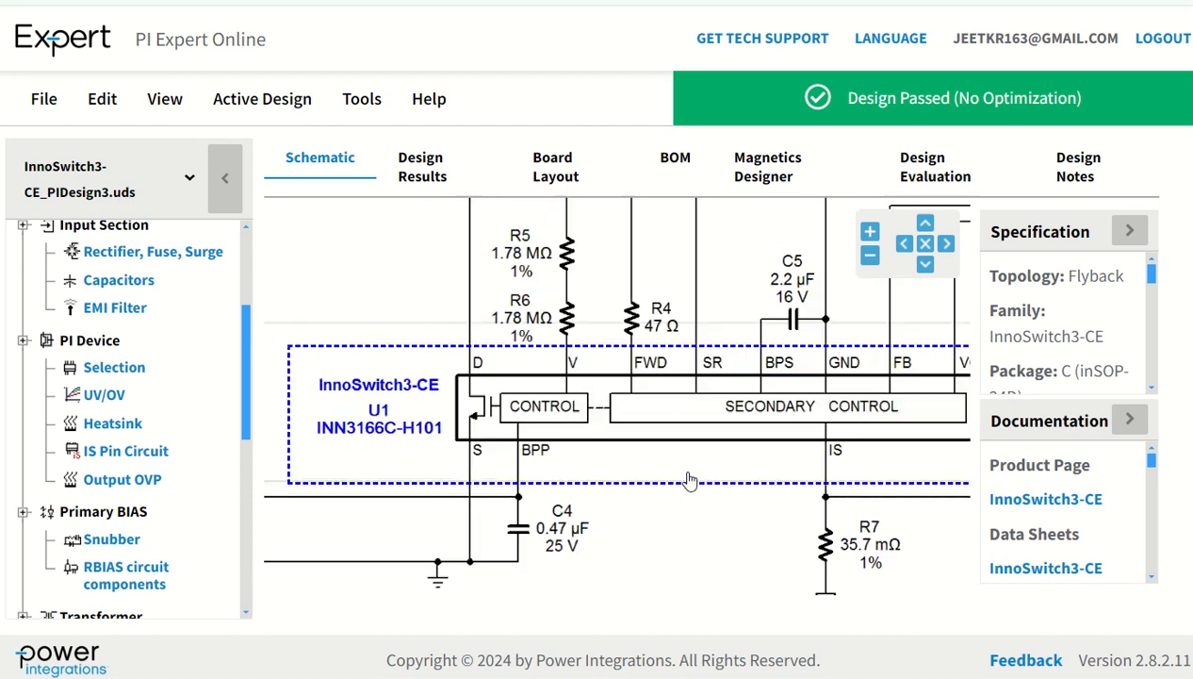
pyautogui.scroll(-3, 665, 539)
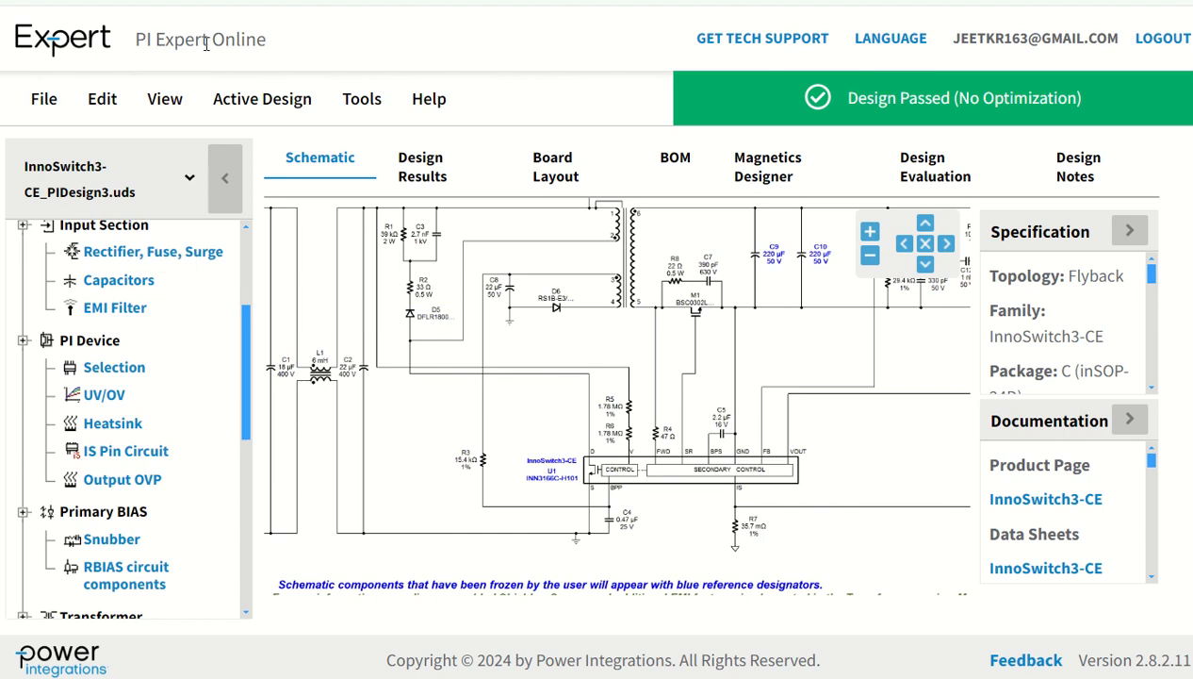
pyautogui.scroll(3, 123, 387)
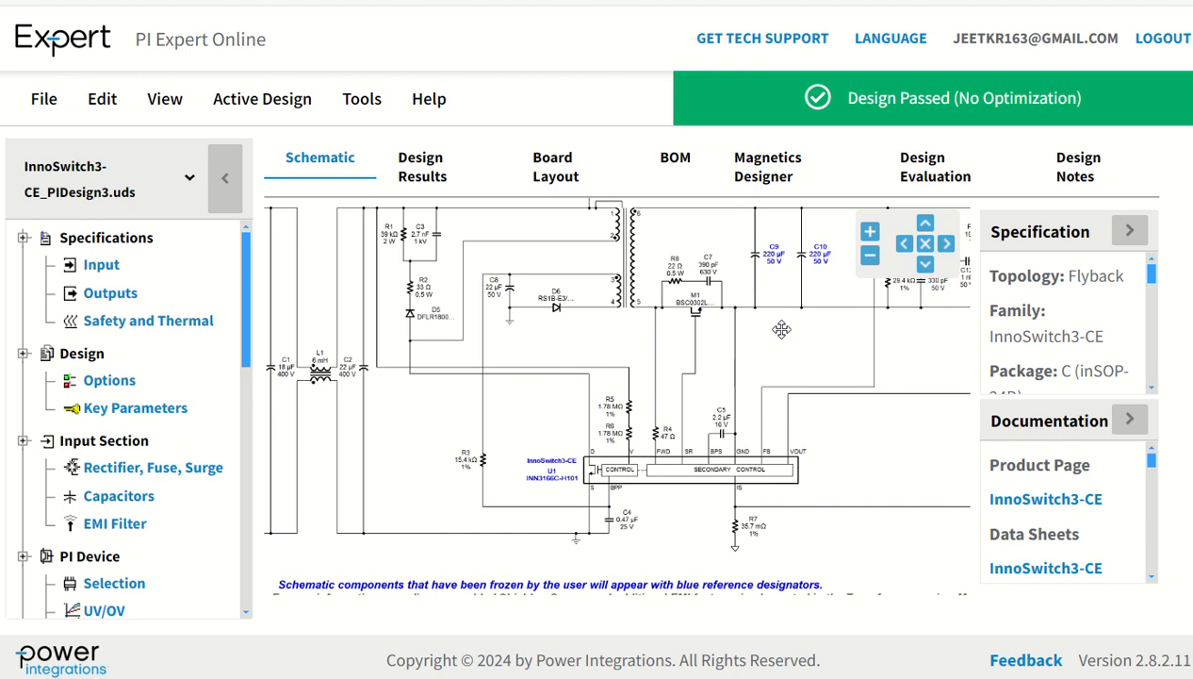
pyautogui.moveTo(724, 364); pyautogui.dragTo(454, 422)
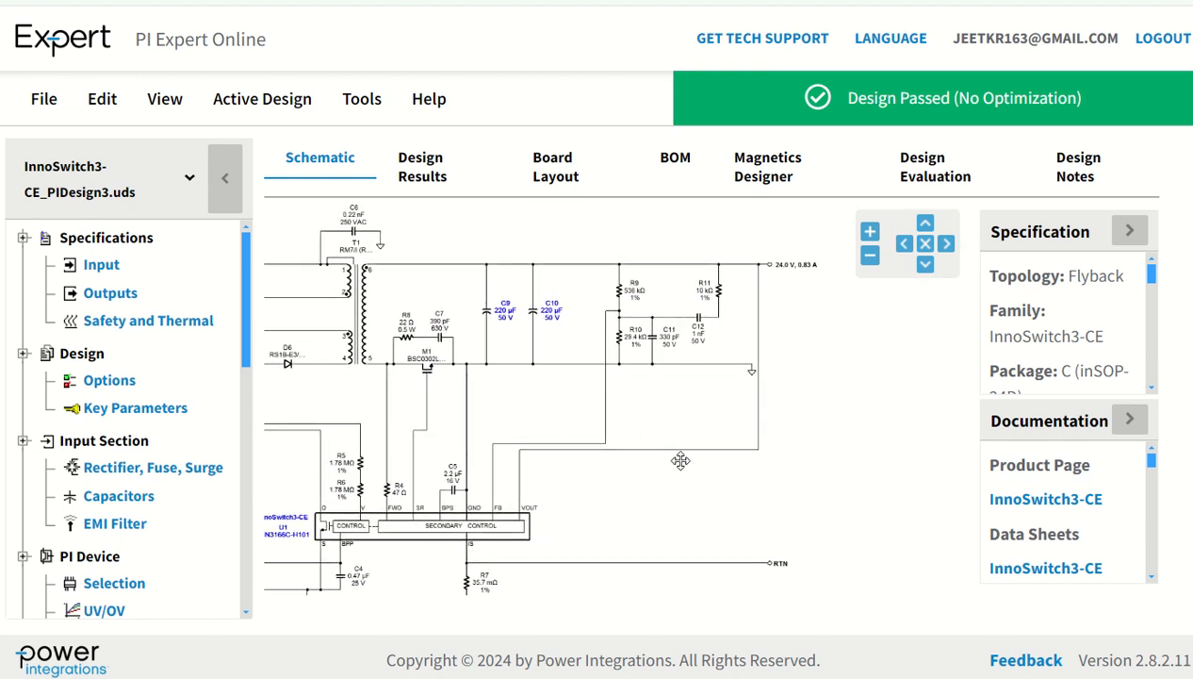
pyautogui.moveTo(576, 526); pyautogui.dragTo(822, 464)
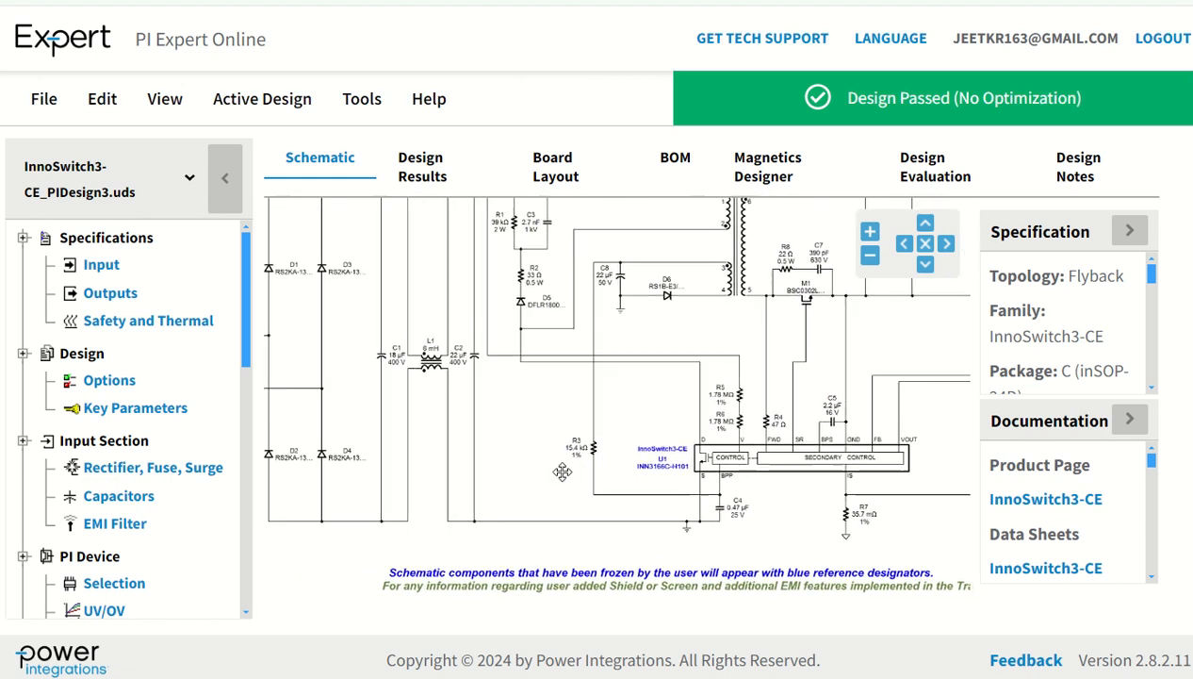